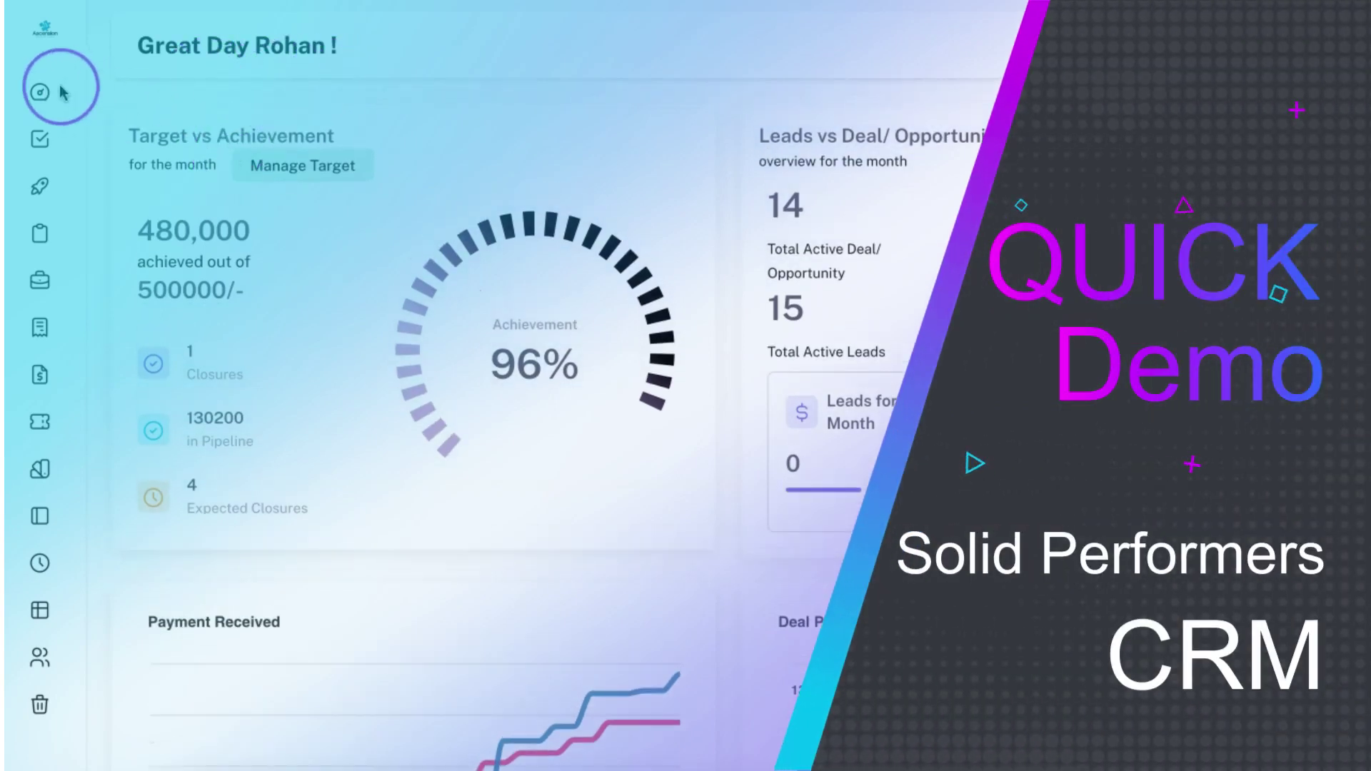
Expand the sidebar to show labelled modules and scroll the sales dashboard to its charts
mouse_move(68, 93)
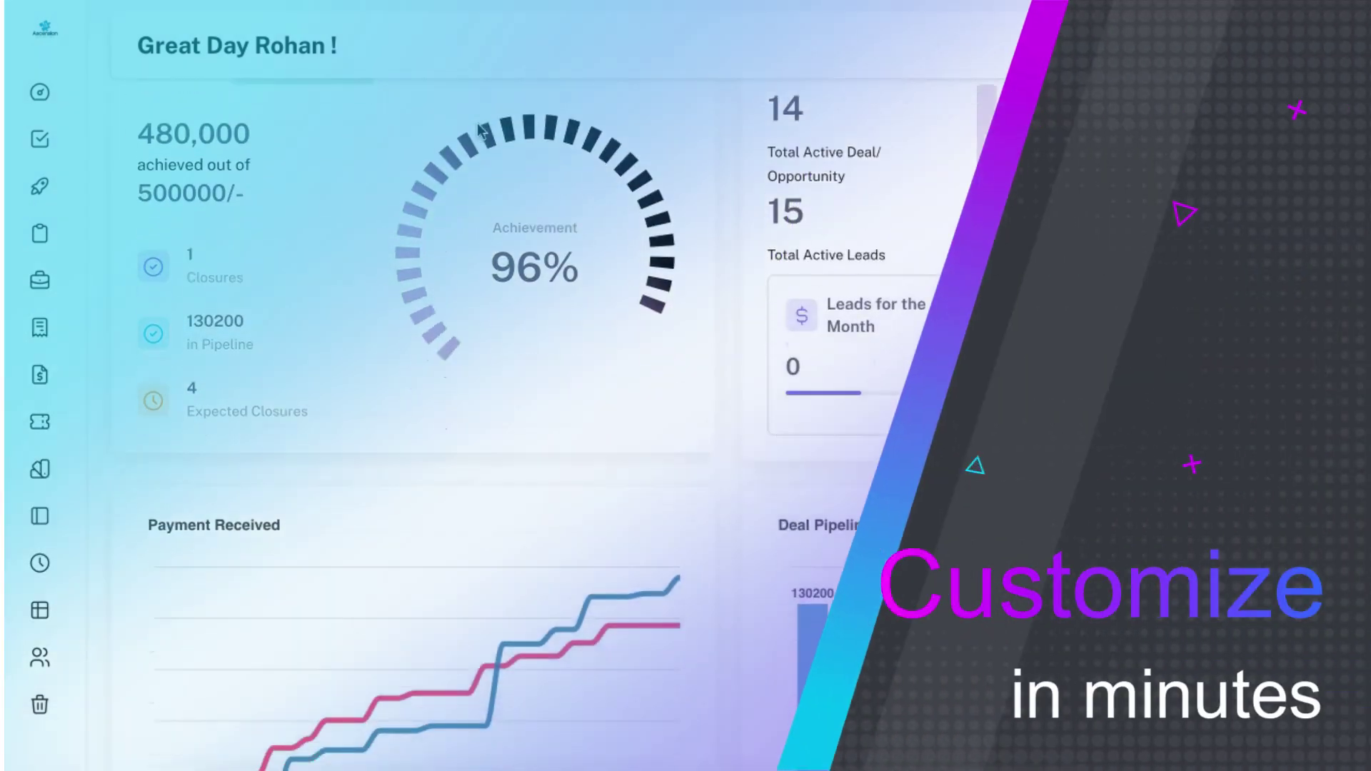
scroll(478, 132, down, 2)
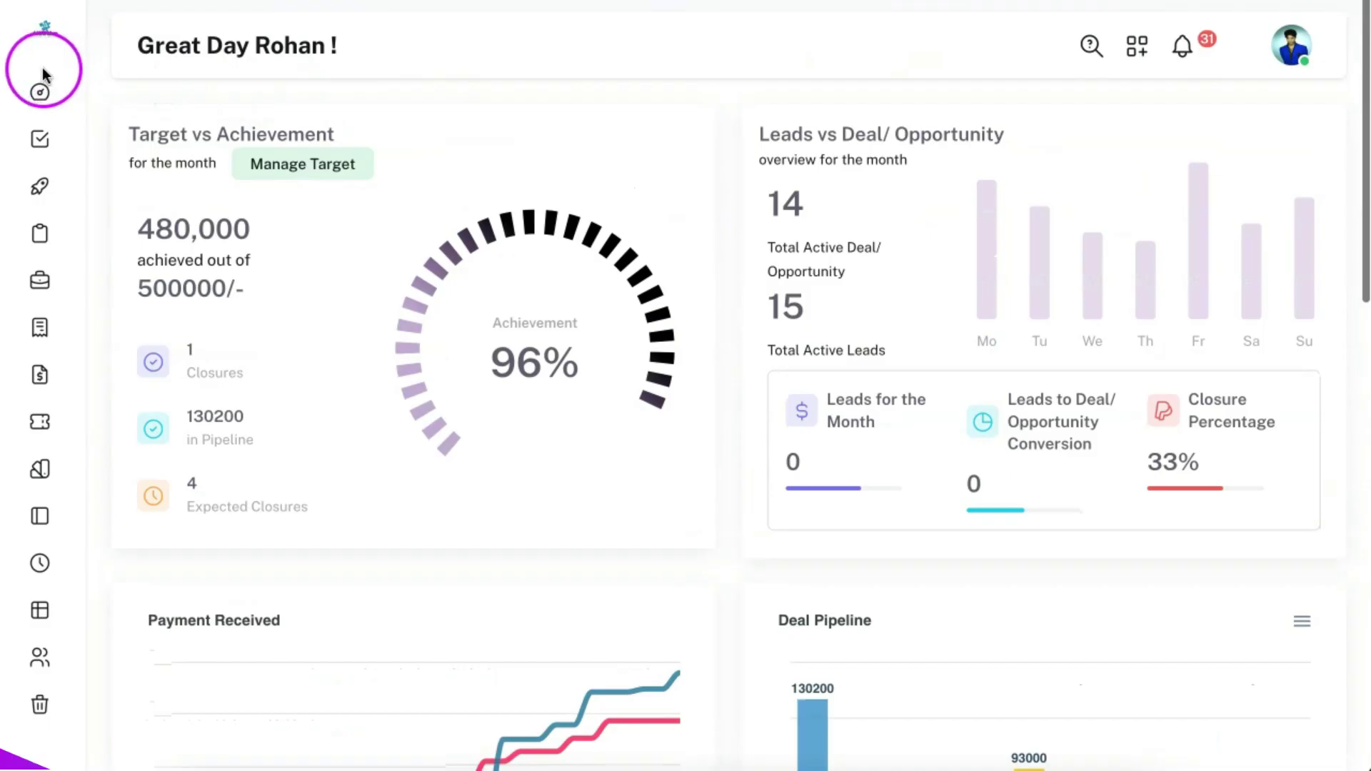
mouse_move(98, 55)
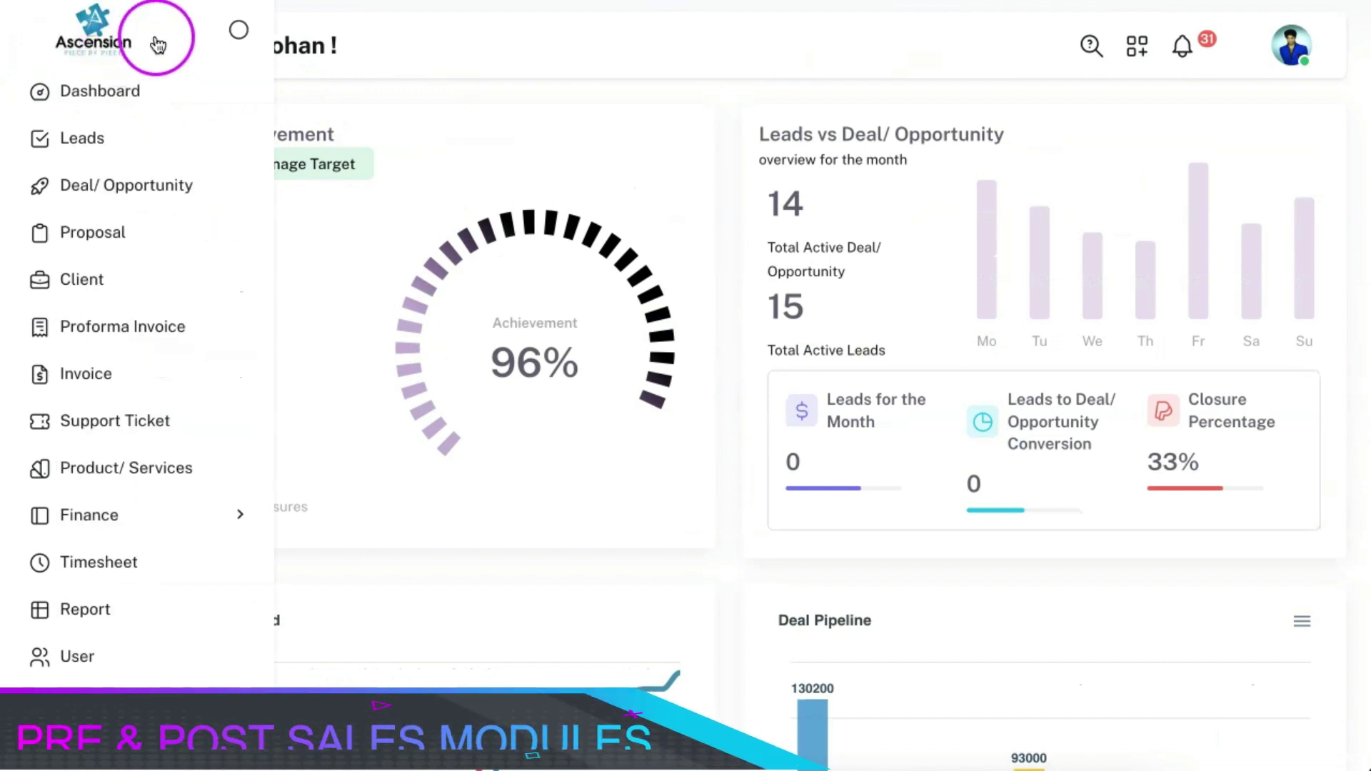
click(238, 34)
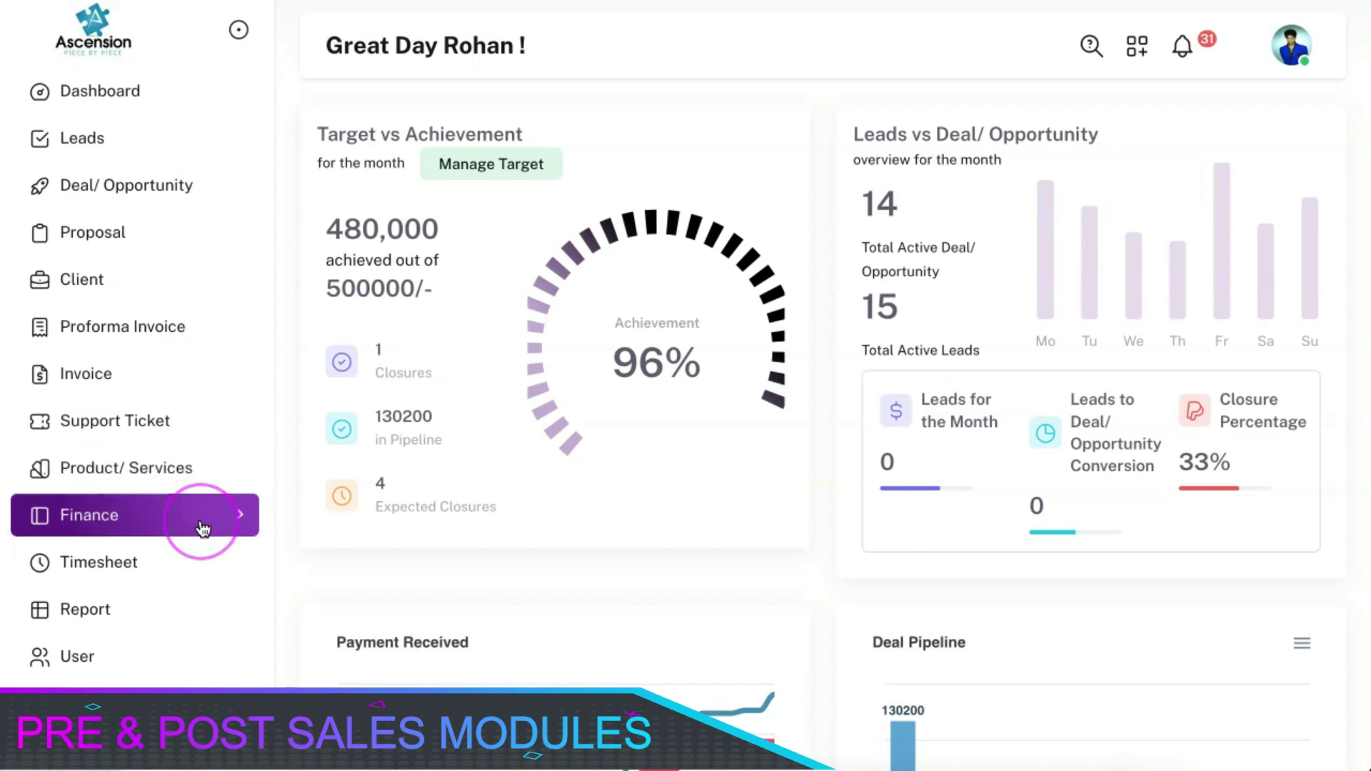
click(198, 566)
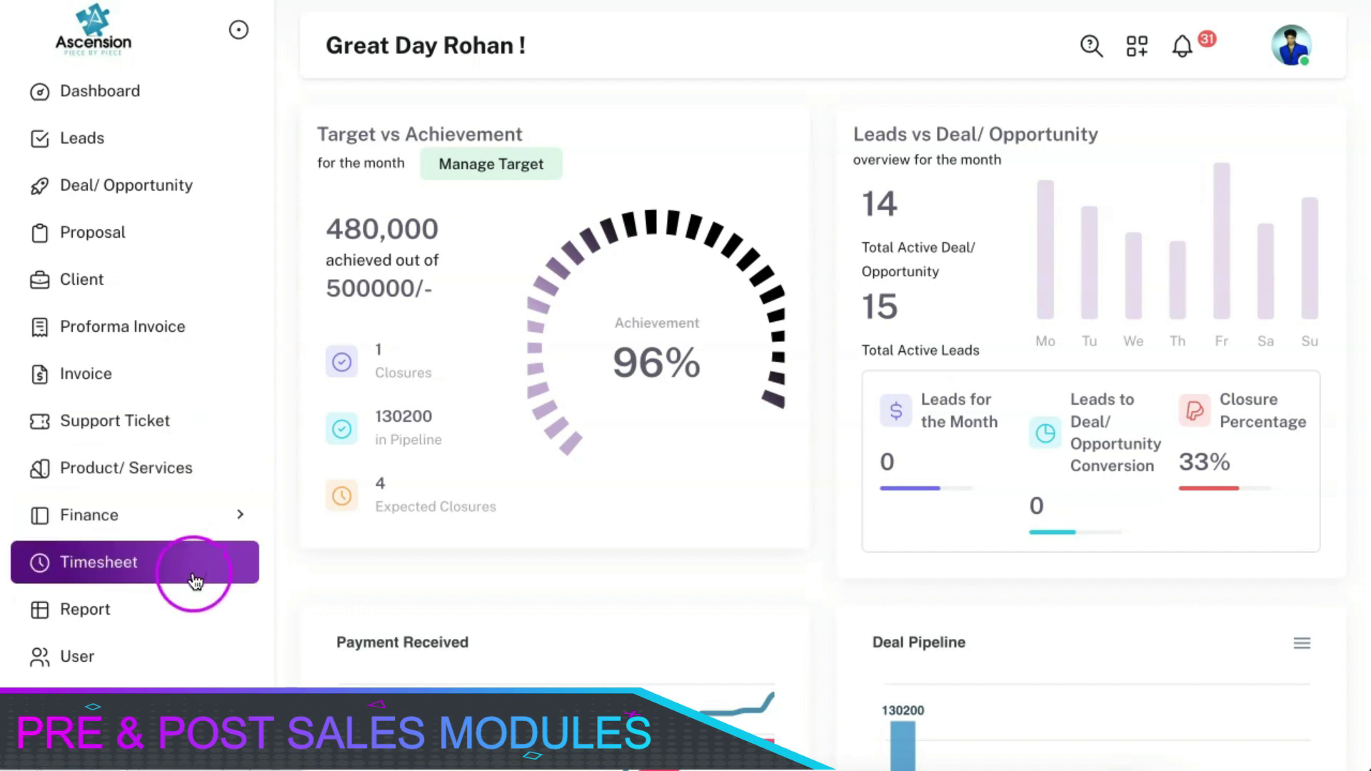
click(174, 624)
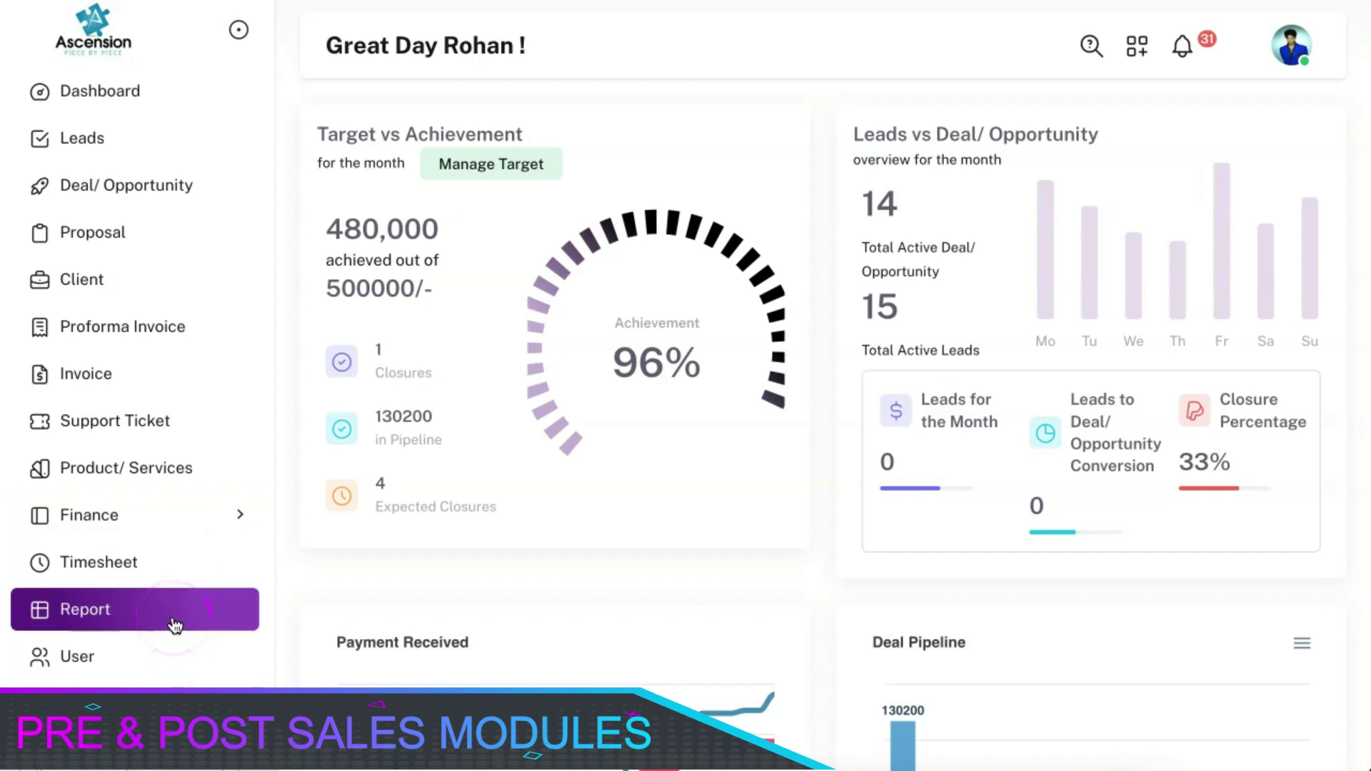
click(220, 299)
click(220, 140)
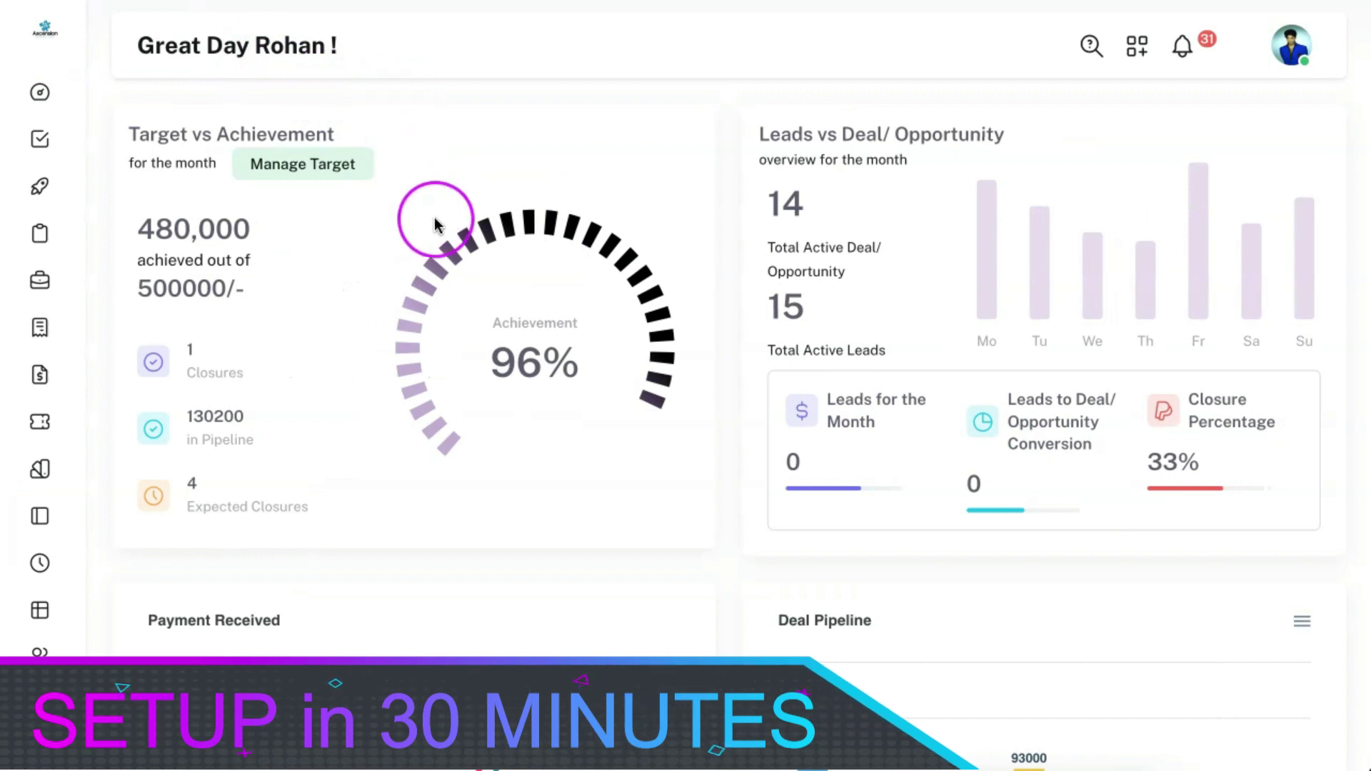
Review the revenue (866,000), last-month closures and pipeline widgets, then open the account menu
scroll(436, 223, down, 8)
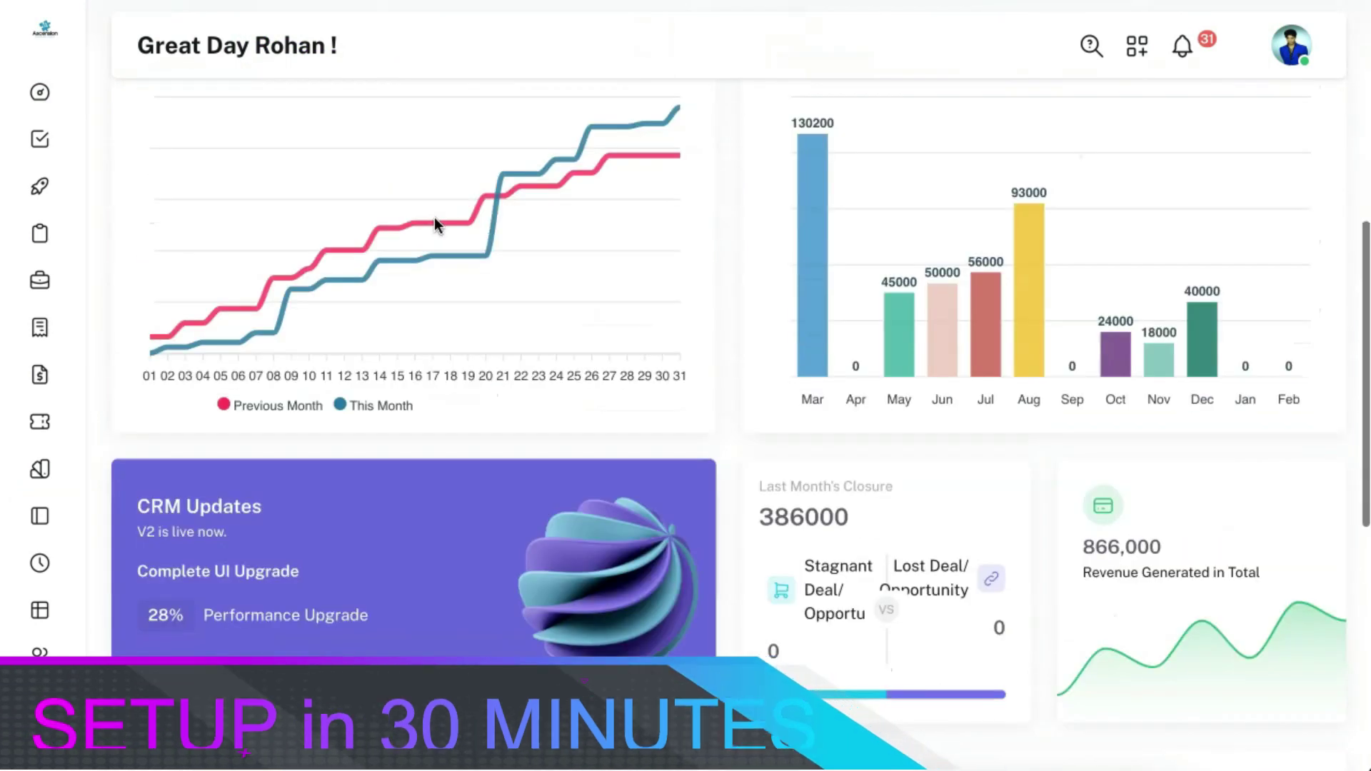
scroll(435, 218, down, 3)
scroll(434, 217, up, 10)
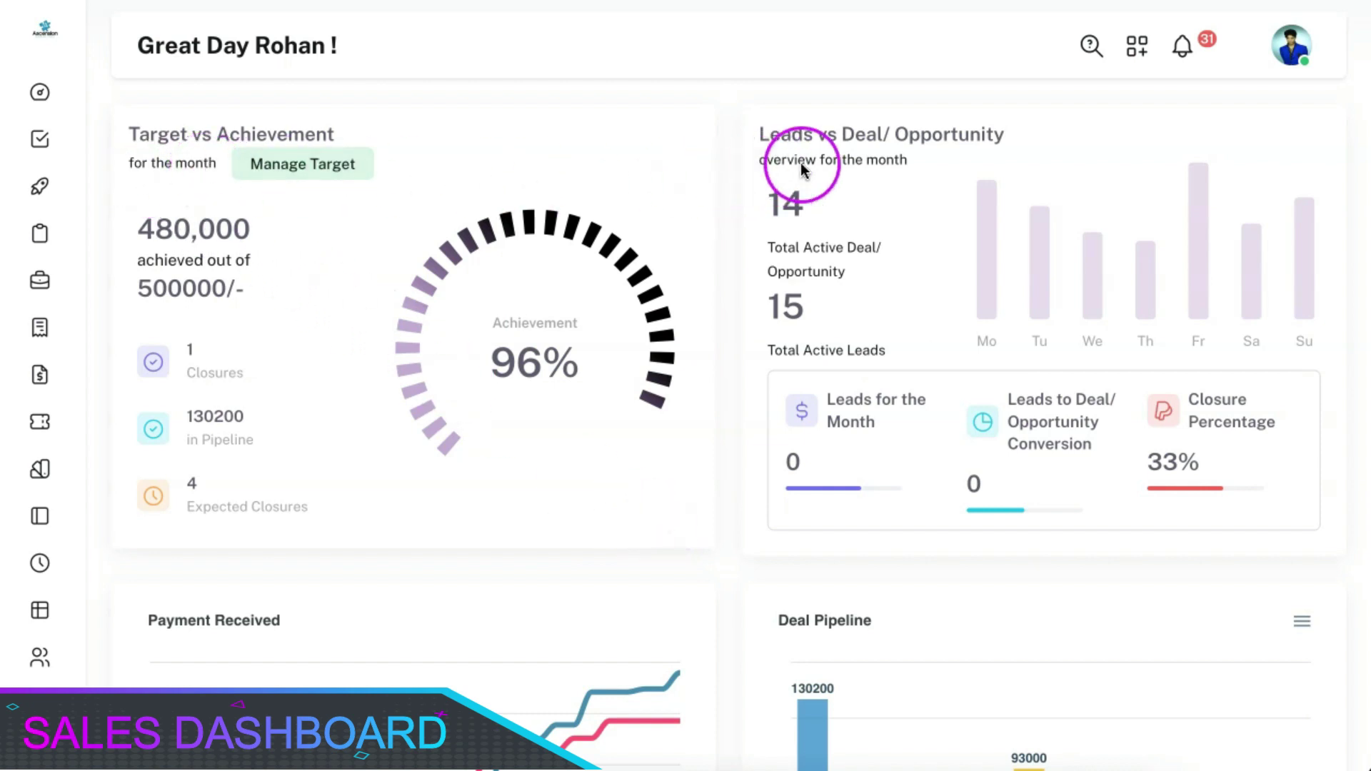
scroll(947, 172, down, 5)
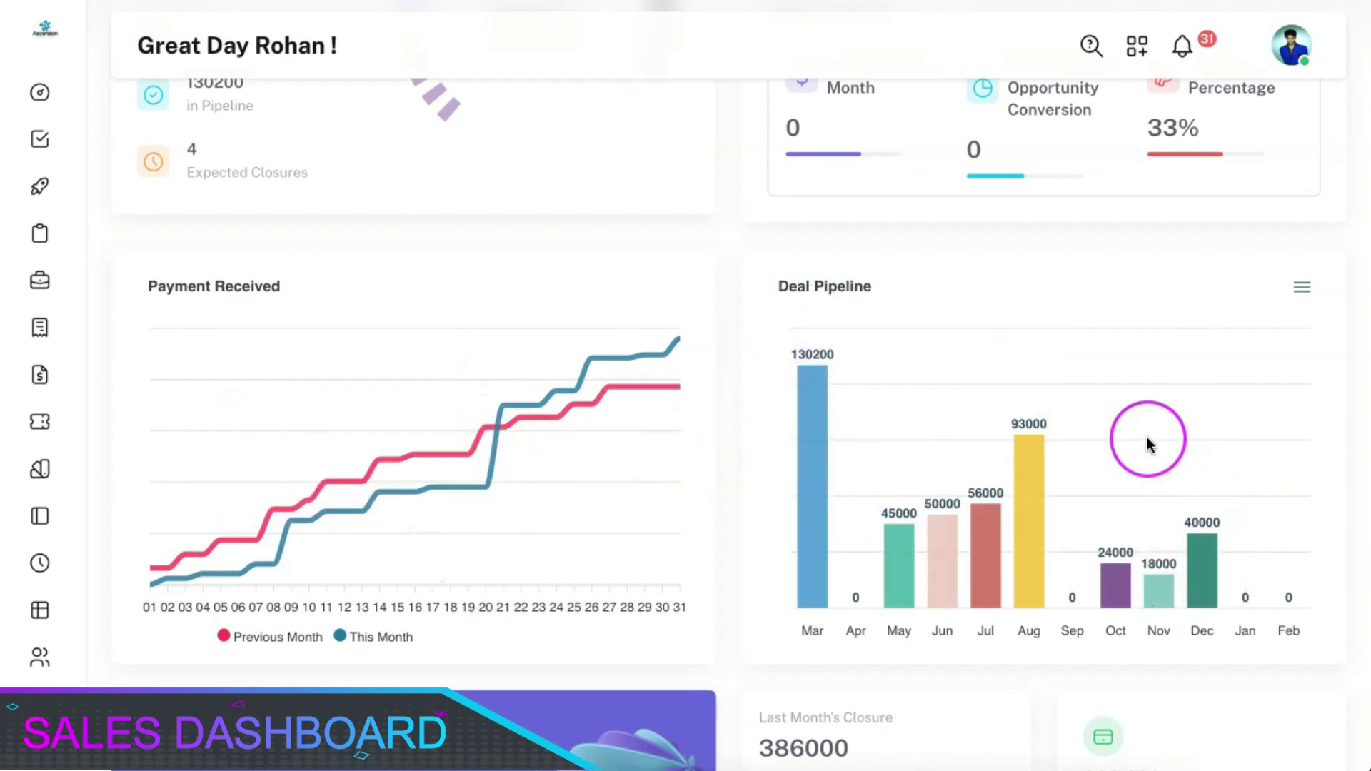
scroll(1146, 443, down, 5)
scroll(1146, 436, down, 4)
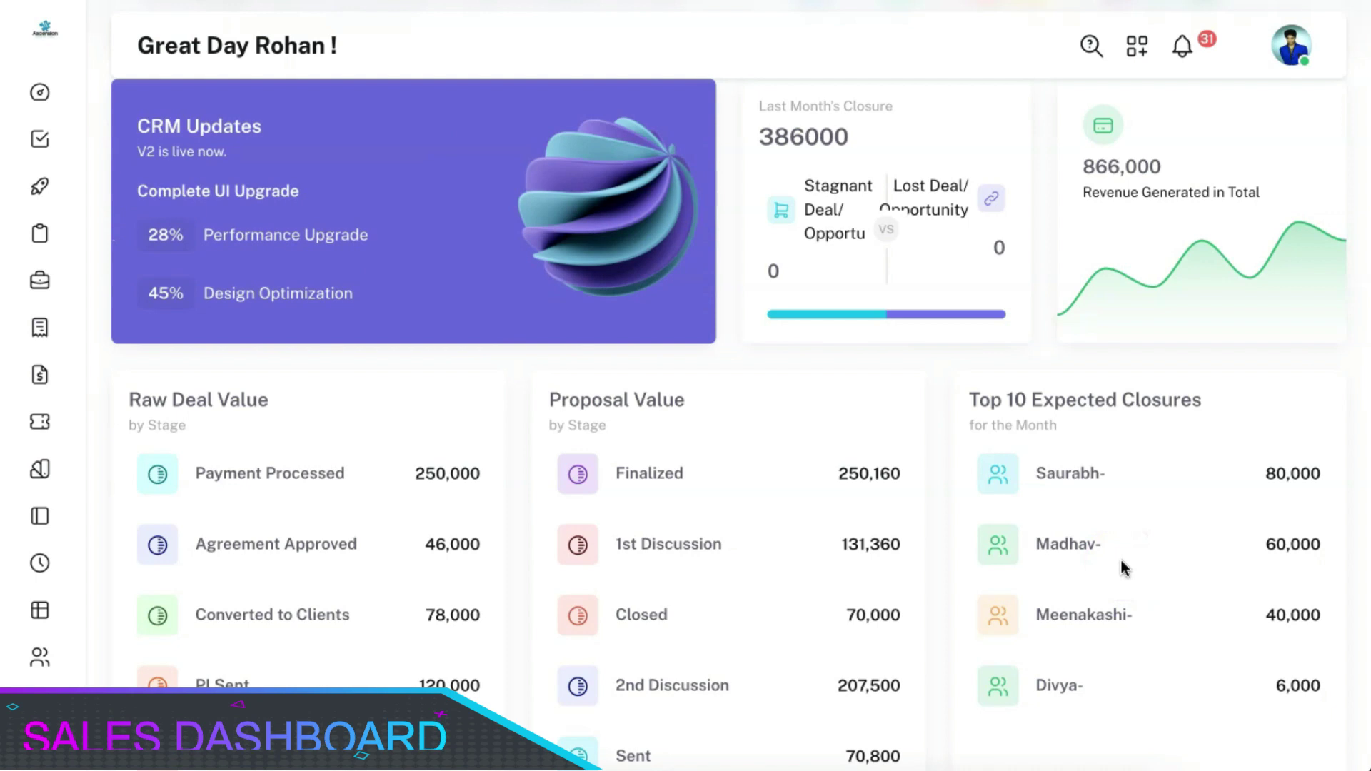
scroll(1124, 568, up, 6)
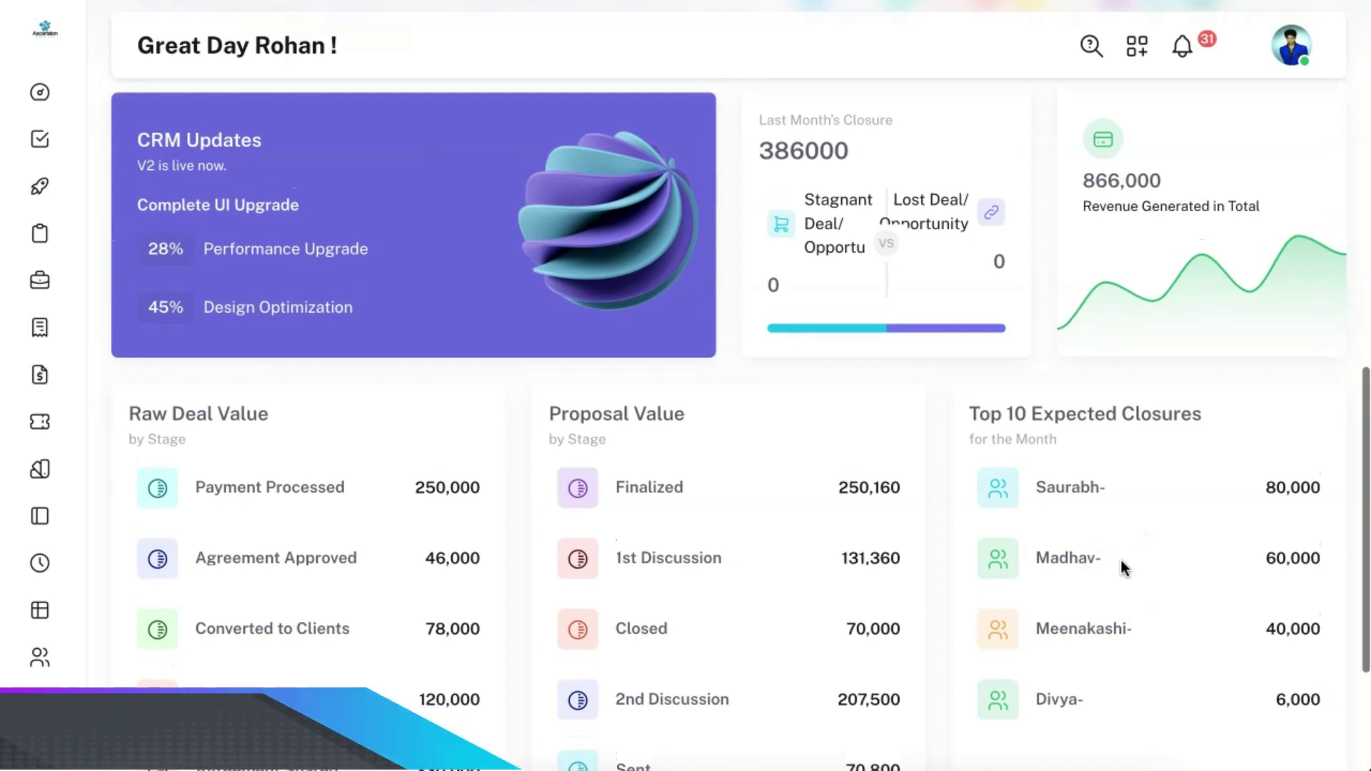
click(1289, 68)
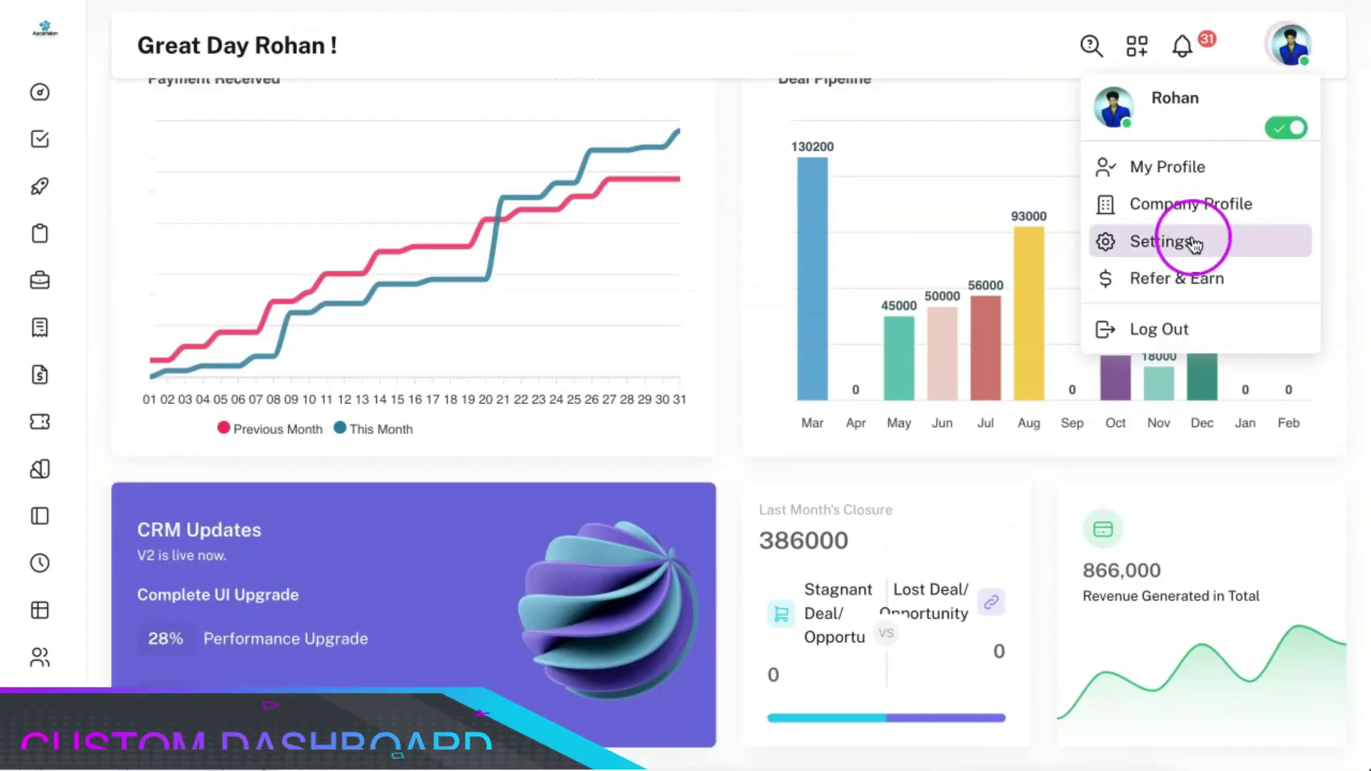
Create a new custom dashboard named 'leads' from Custom Dashboard Settings
click(1191, 241)
click(1184, 245)
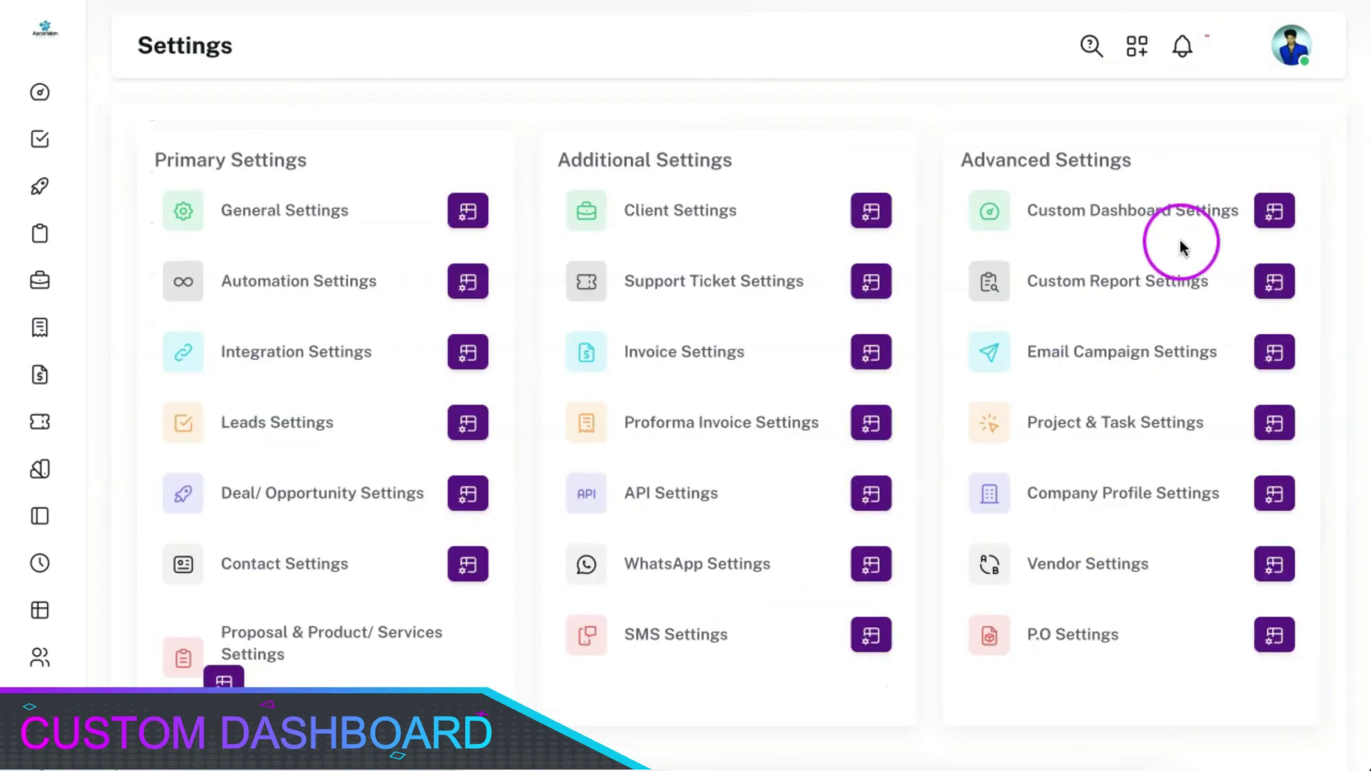
click(1275, 212)
click(1146, 199)
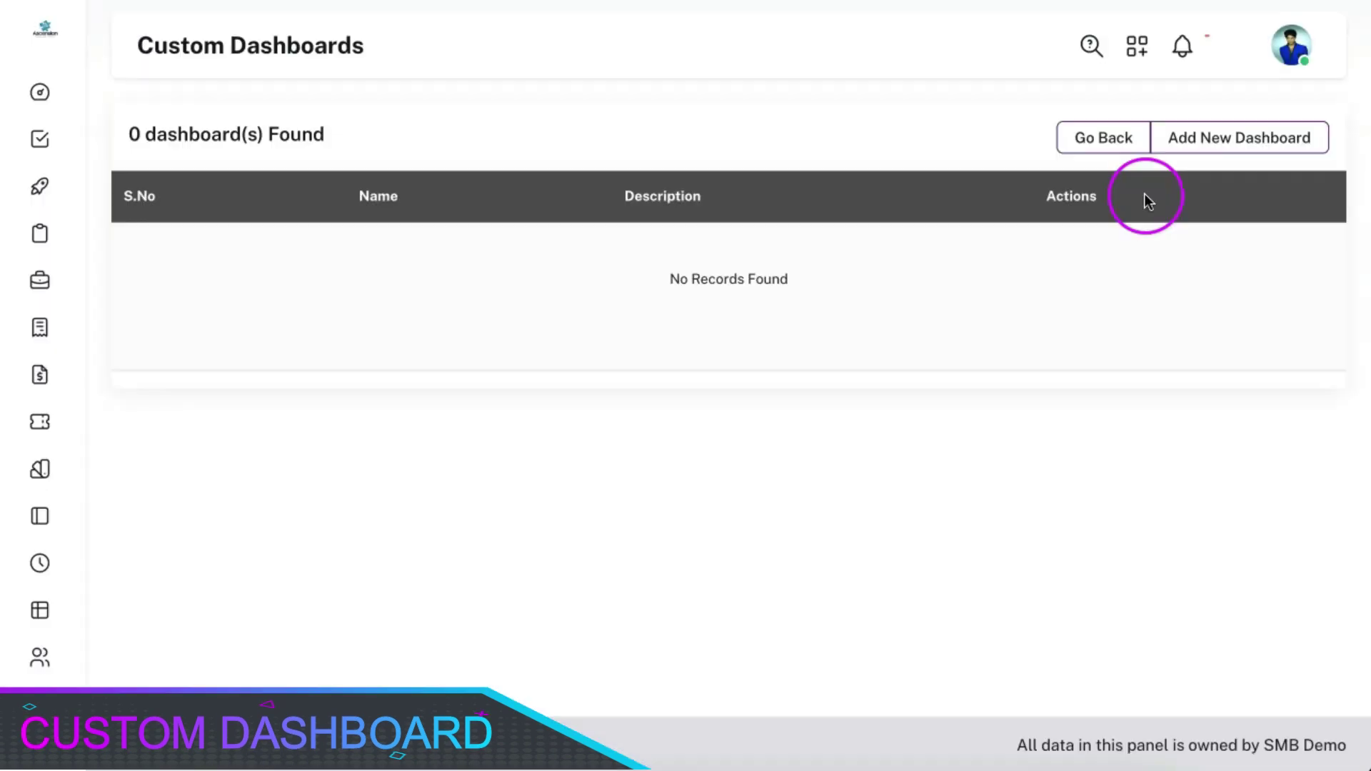
click(1215, 138)
click(1037, 141)
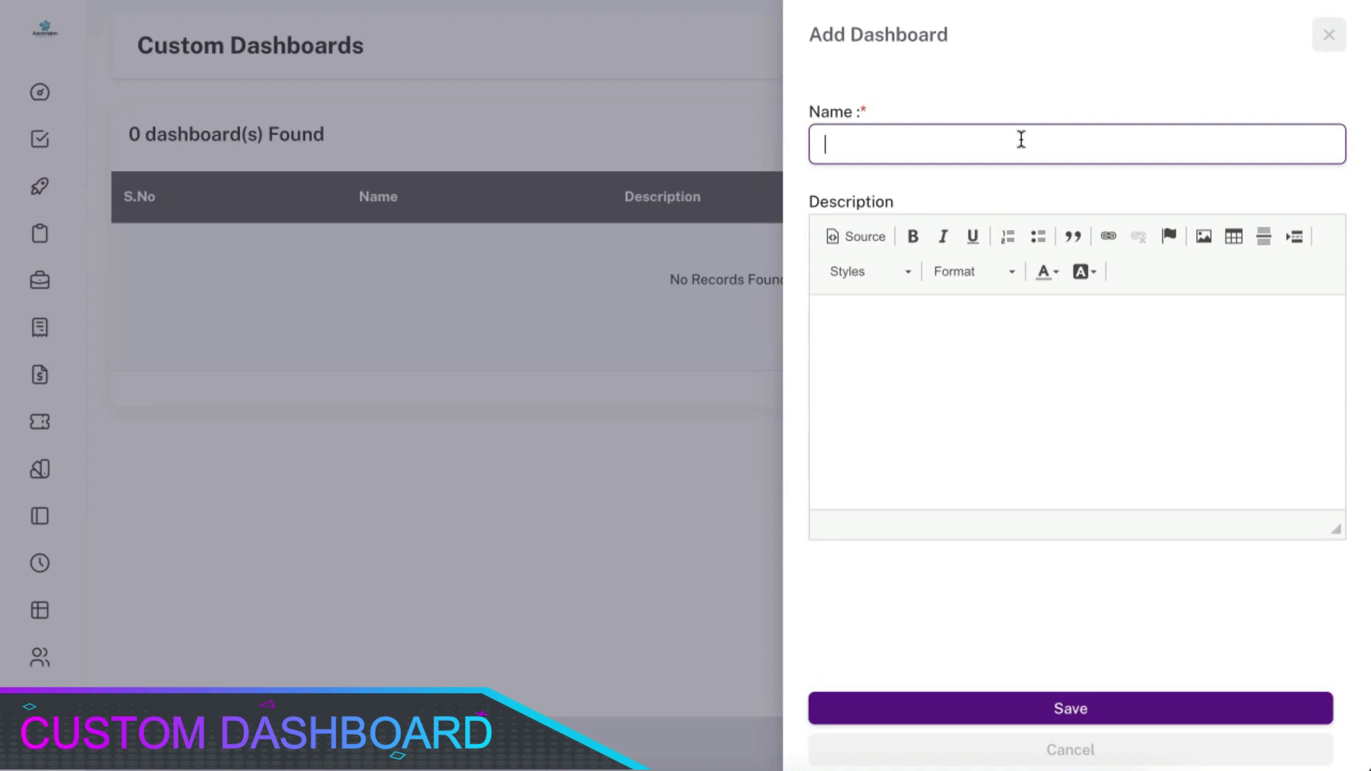
click(1069, 707)
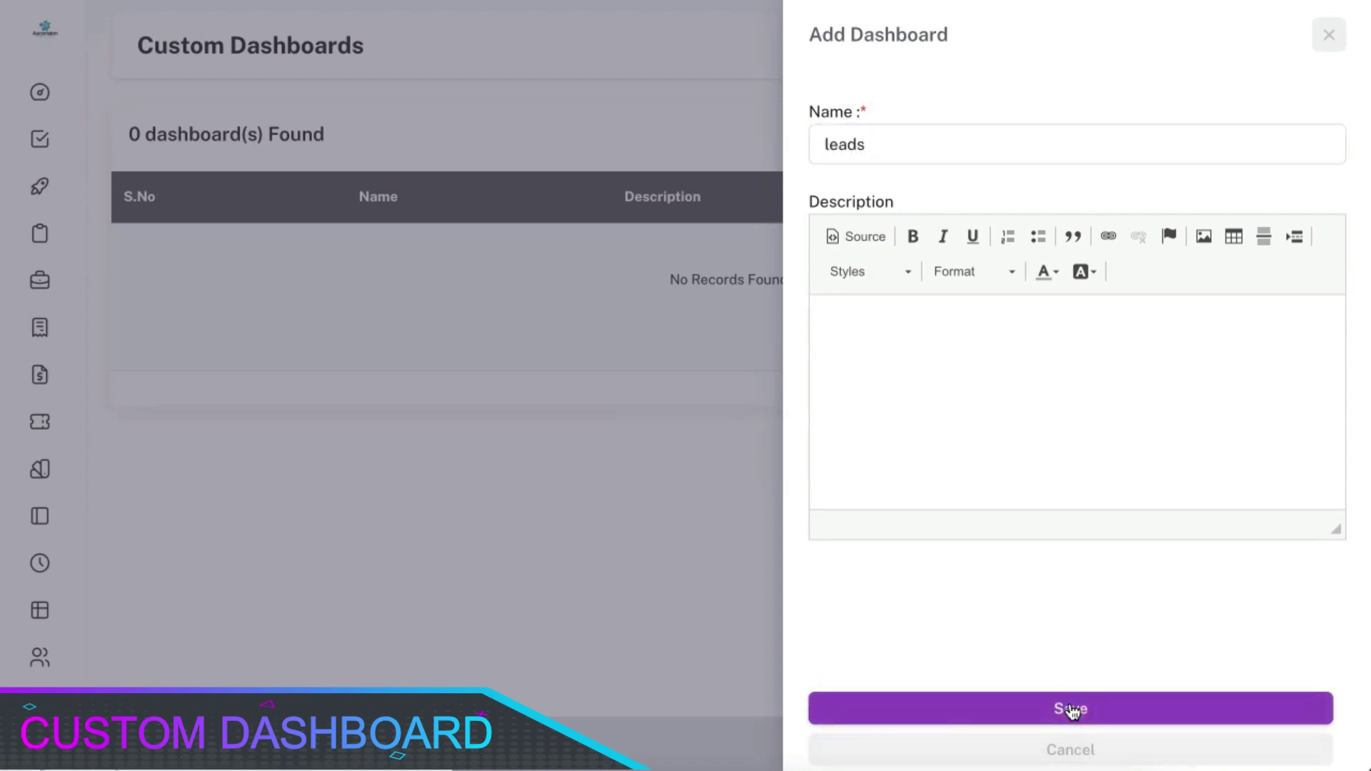
Open the leads dashboard's widget settings and browse the Module dropdown choices
click(812, 252)
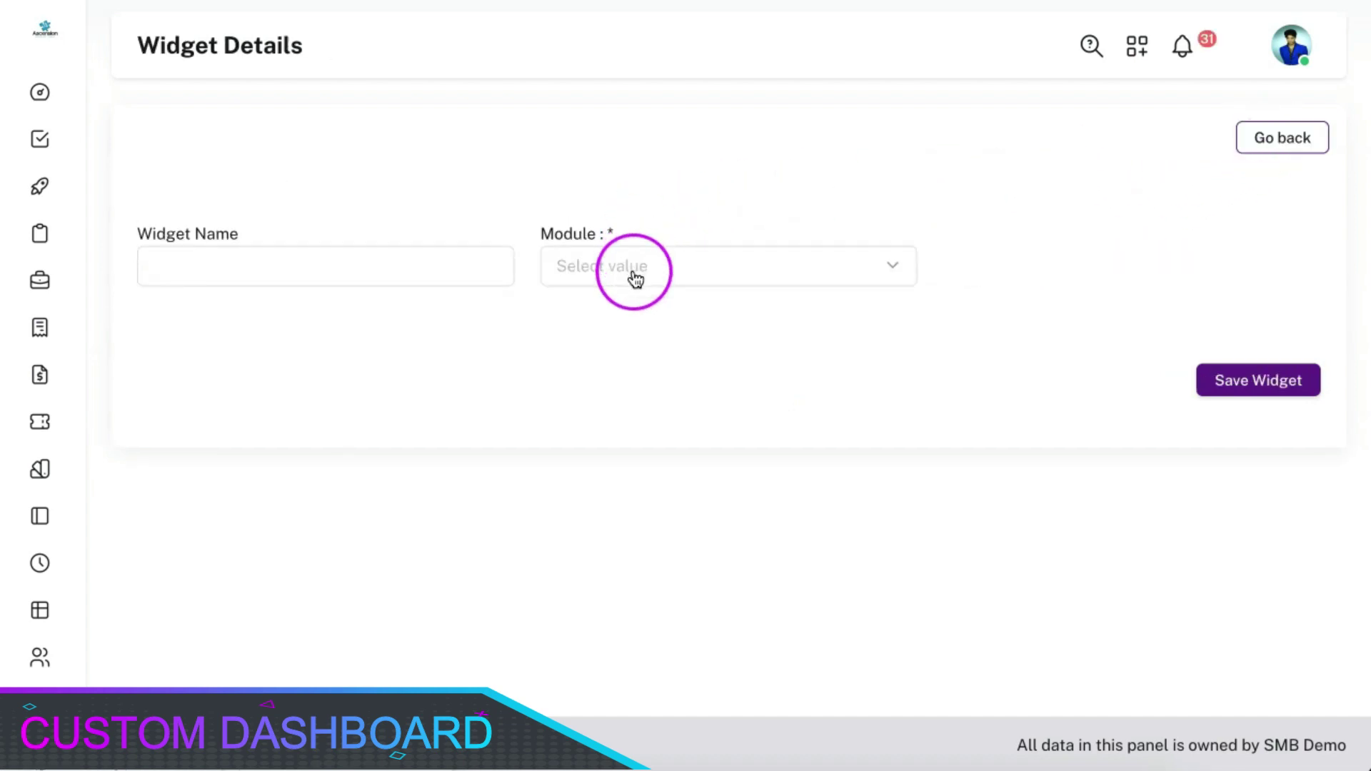
click(635, 279)
scroll(637, 459, down, 1)
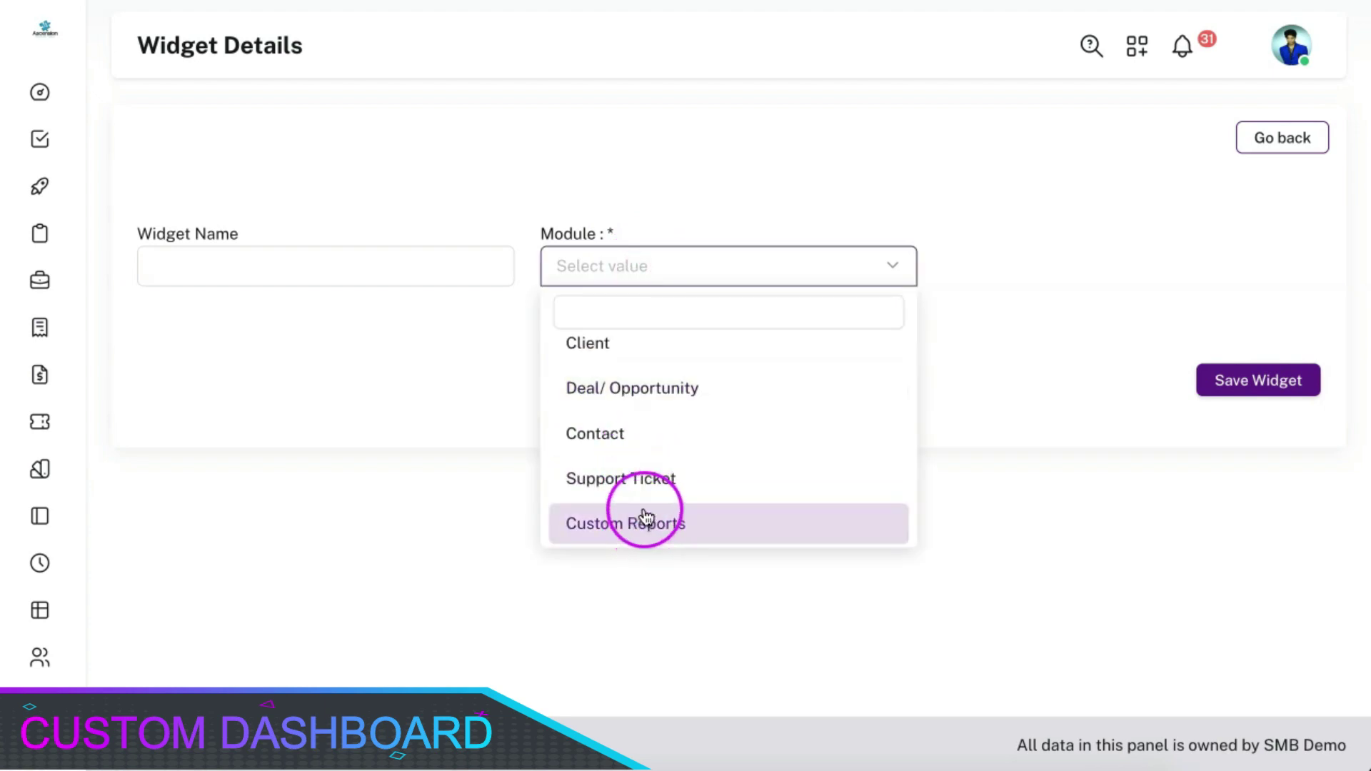
scroll(649, 387, up, 1)
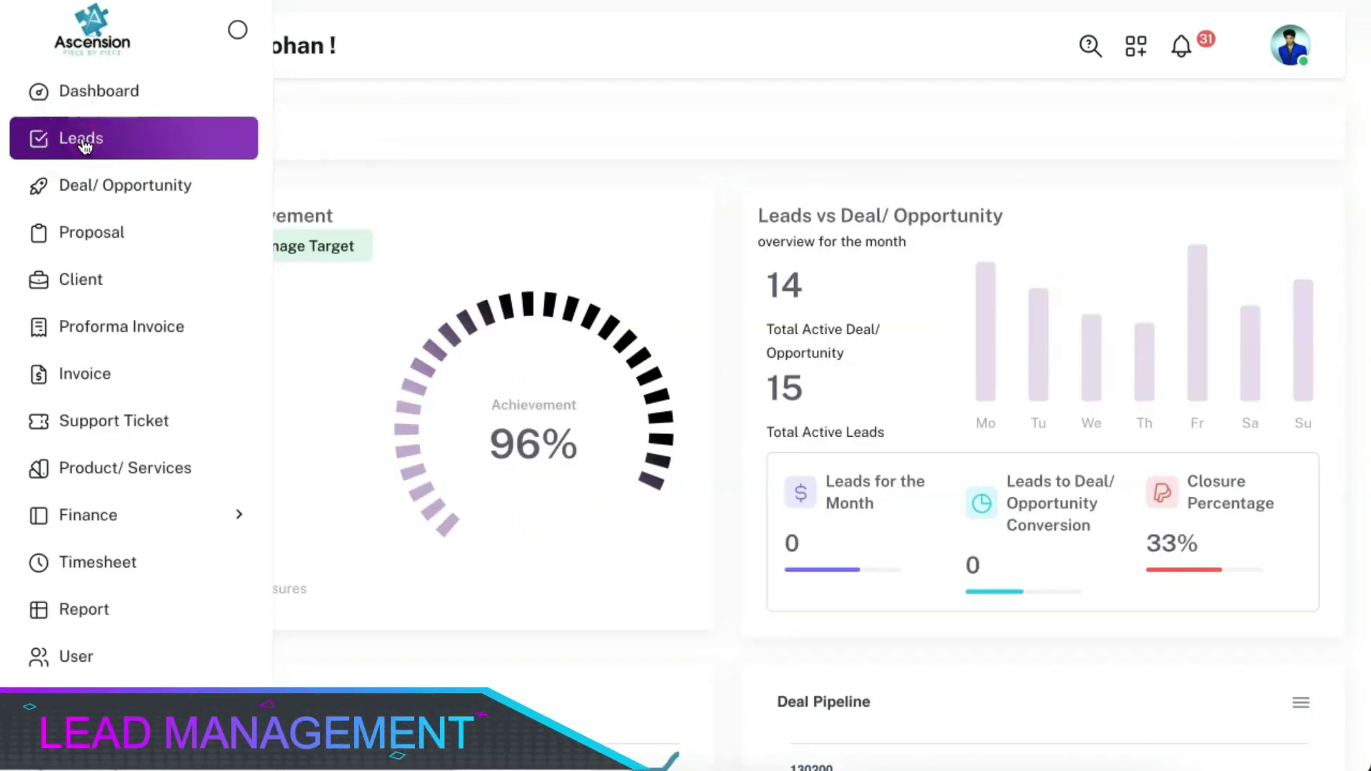
Open the Leads list of 15 records and show the Pending Follow-Ups view
click(84, 145)
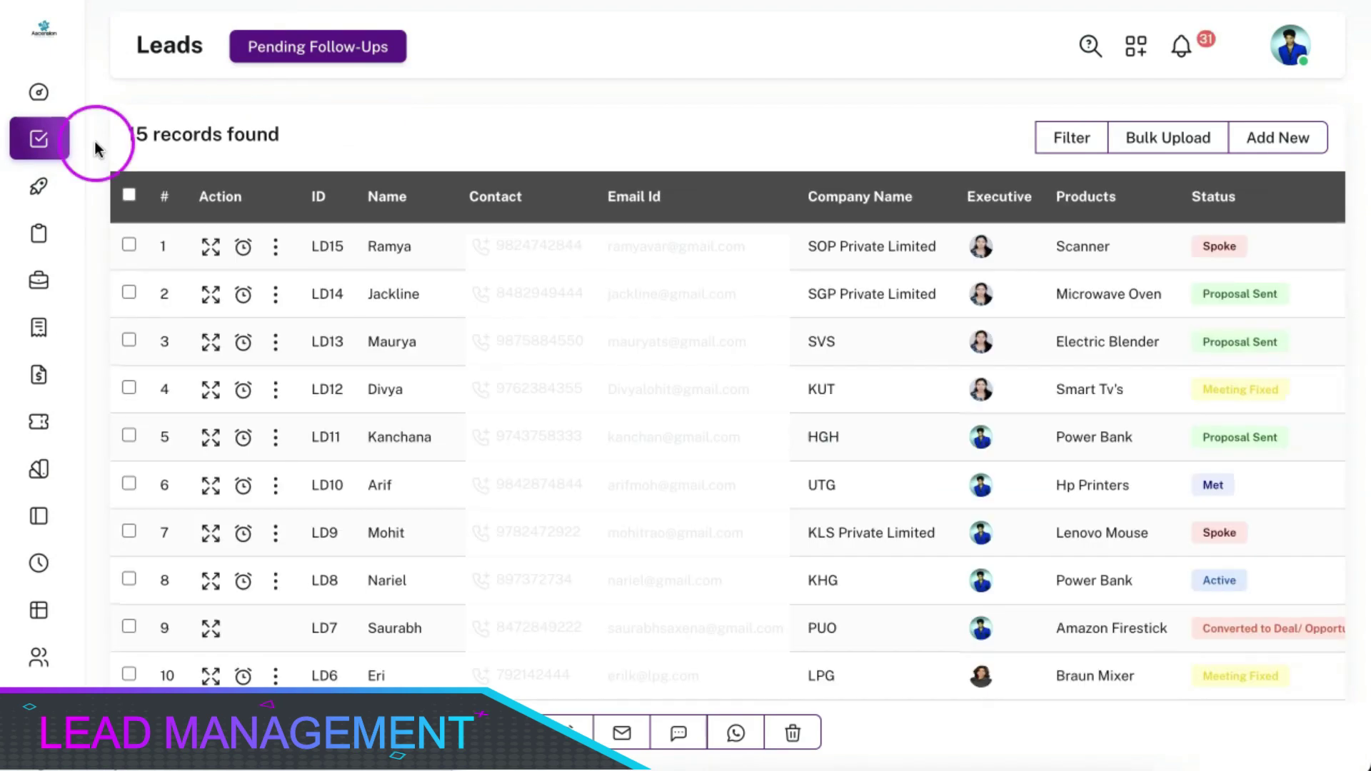
scroll(428, 293, down, 5)
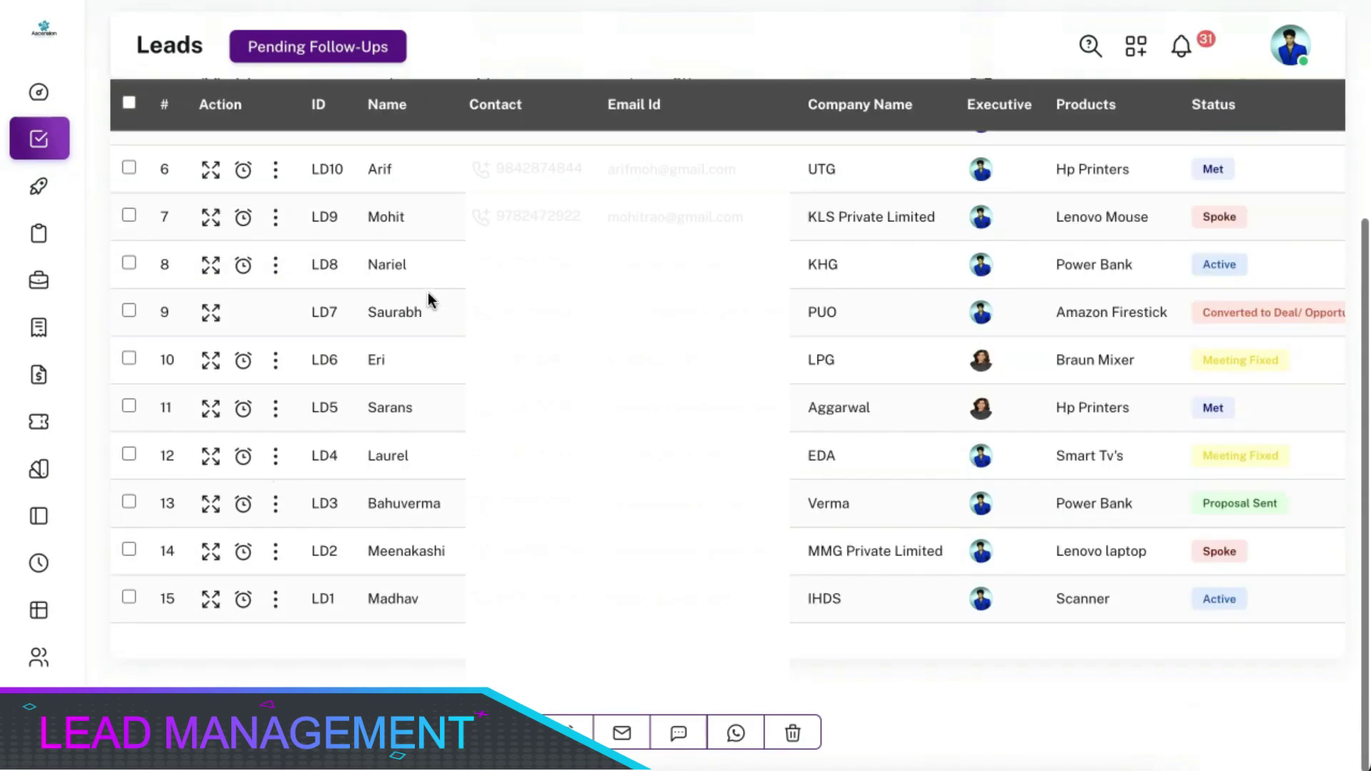
scroll(427, 293, up, 5)
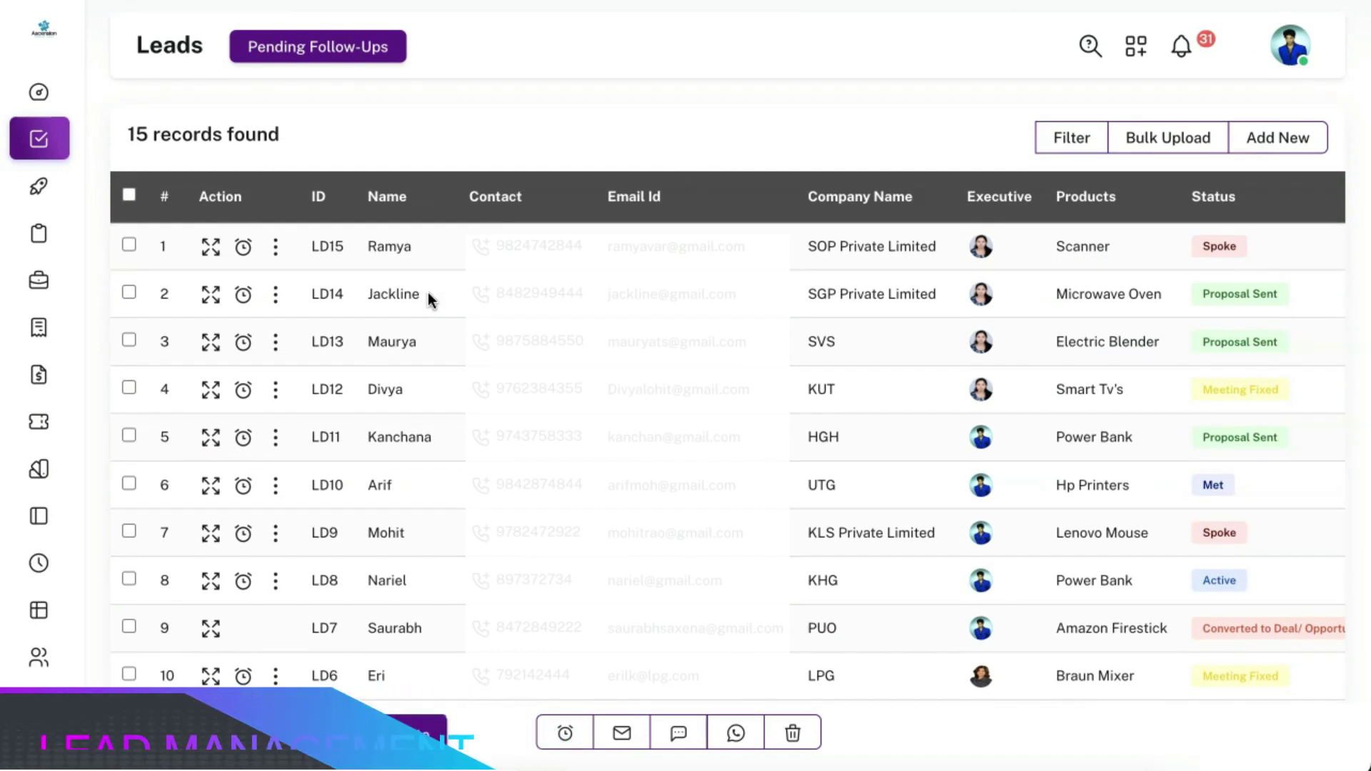
click(408, 240)
click(295, 64)
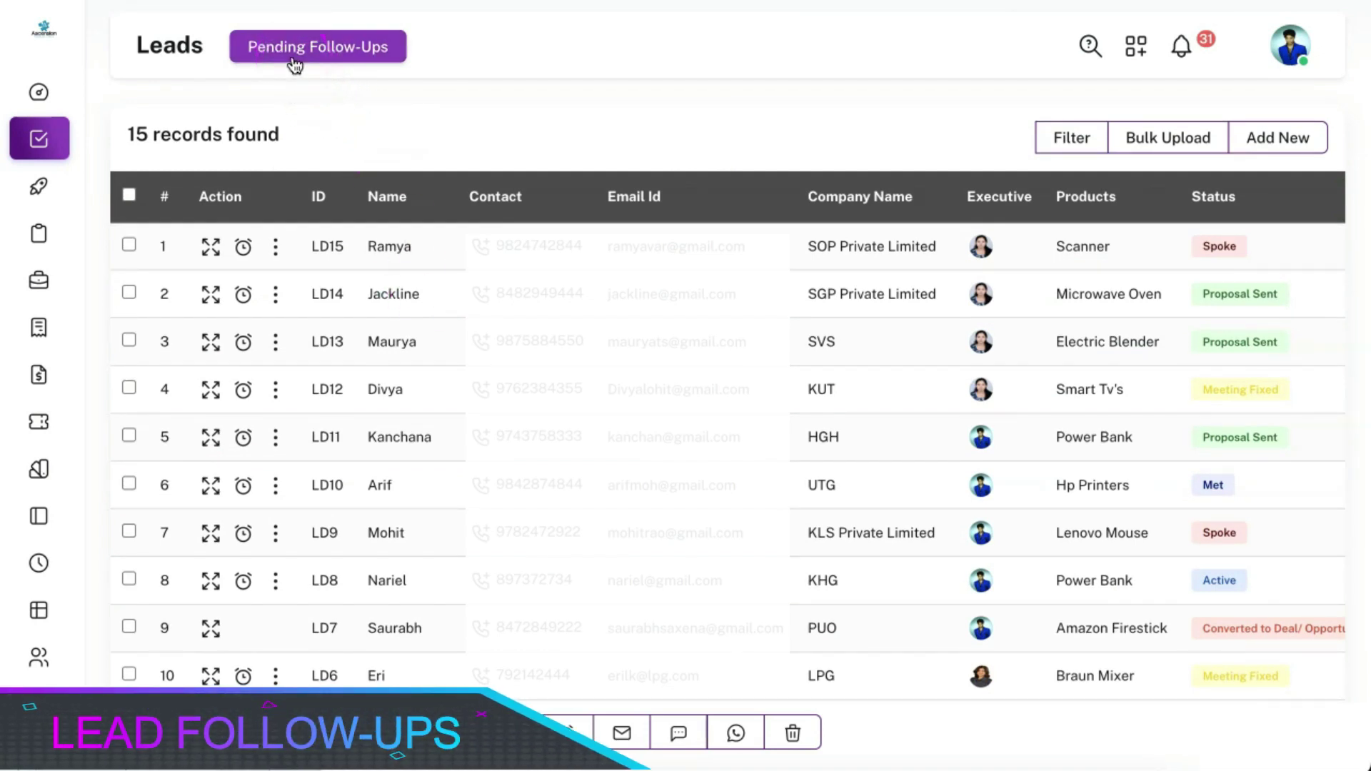
Check a lead's three-dot actions menu, then try WhatsApp bulk messaging and select-all
click(275, 294)
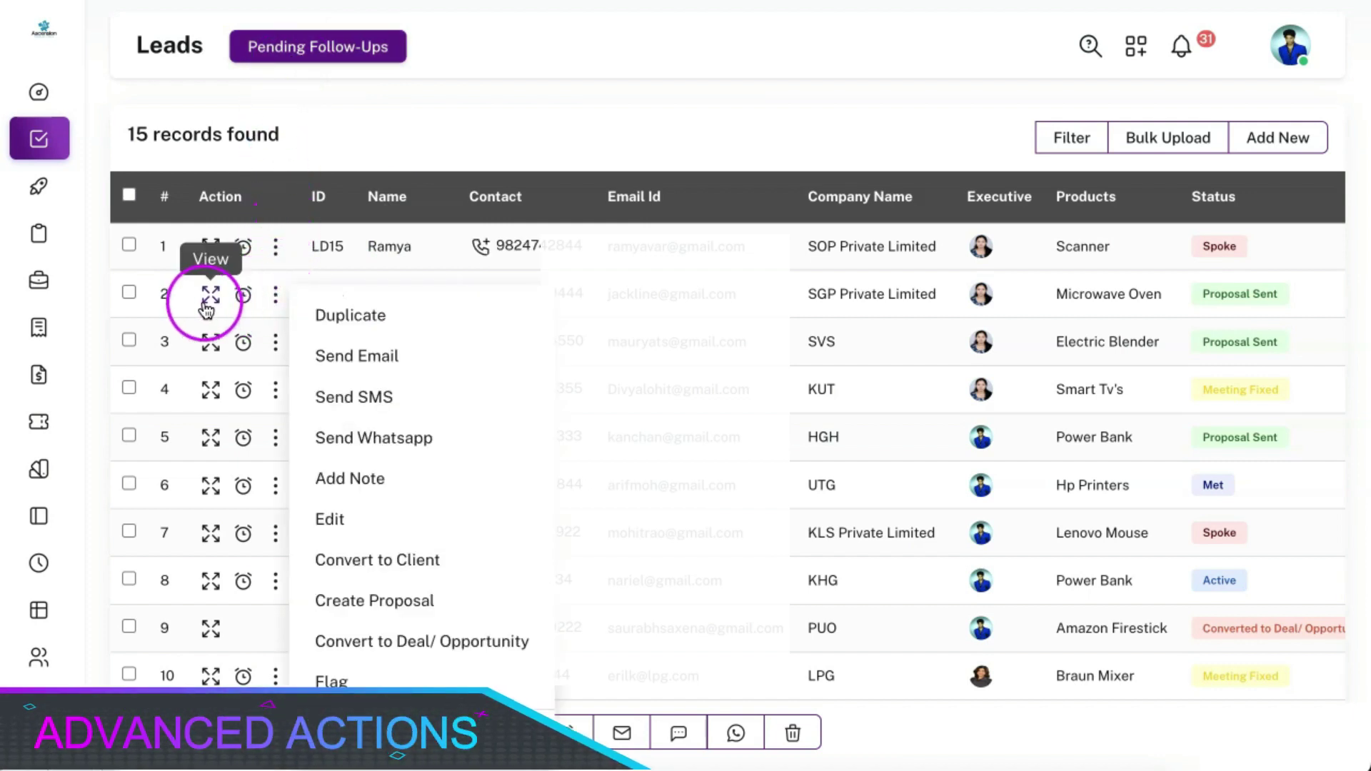
click(430, 228)
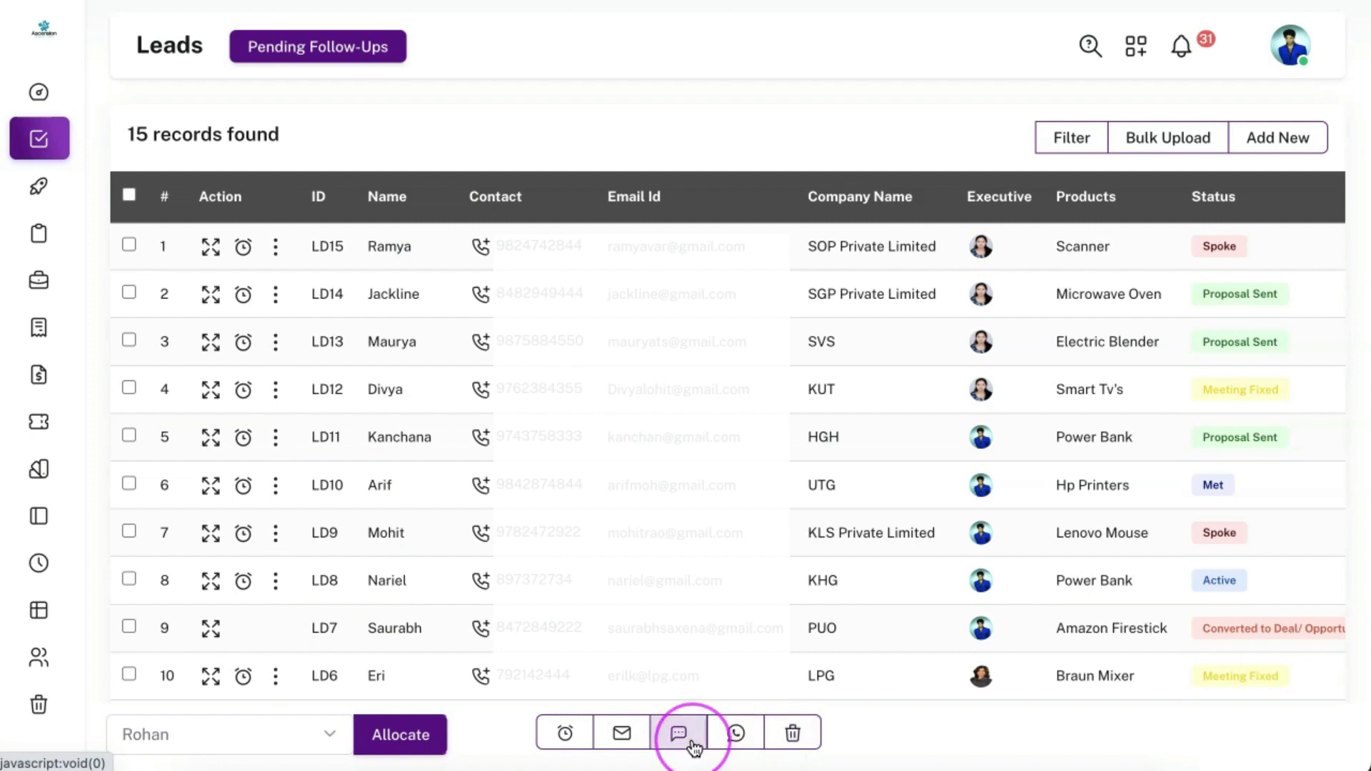
click(775, 742)
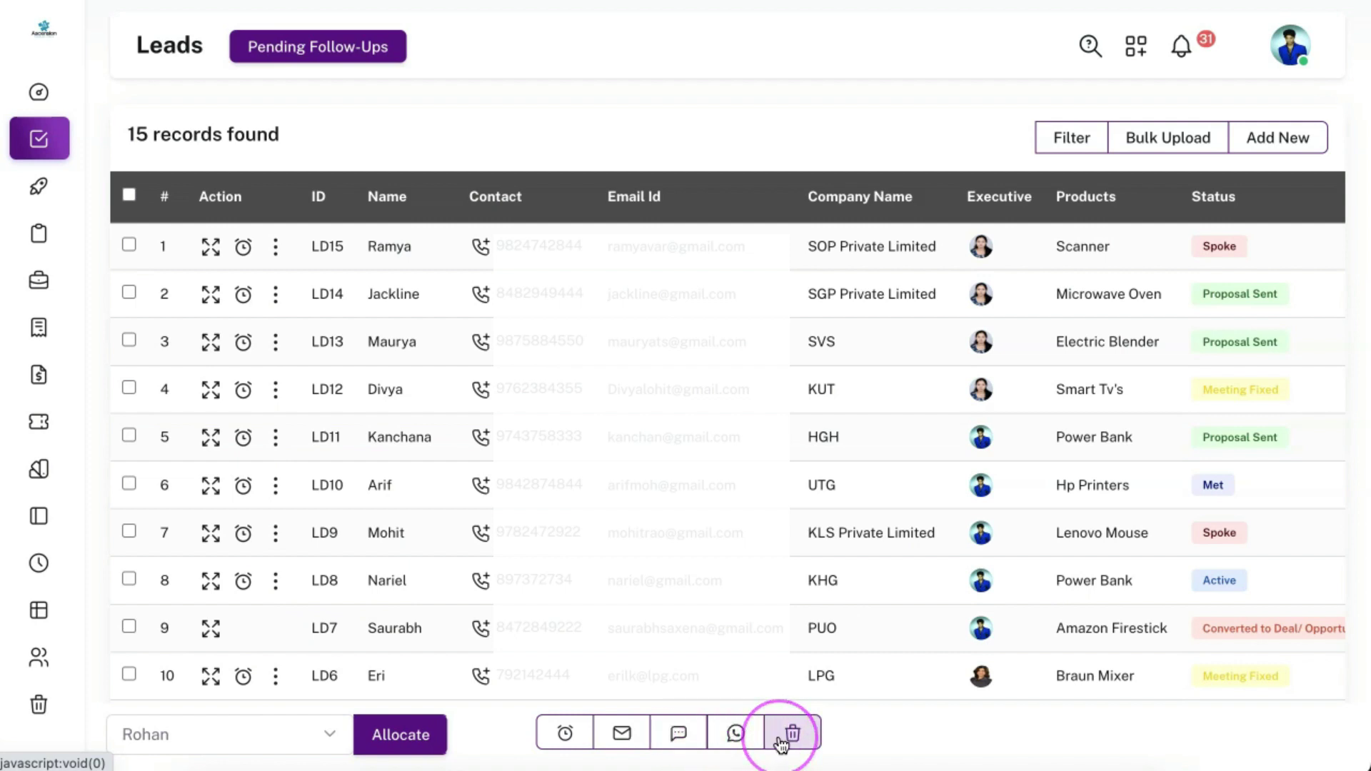
click(127, 195)
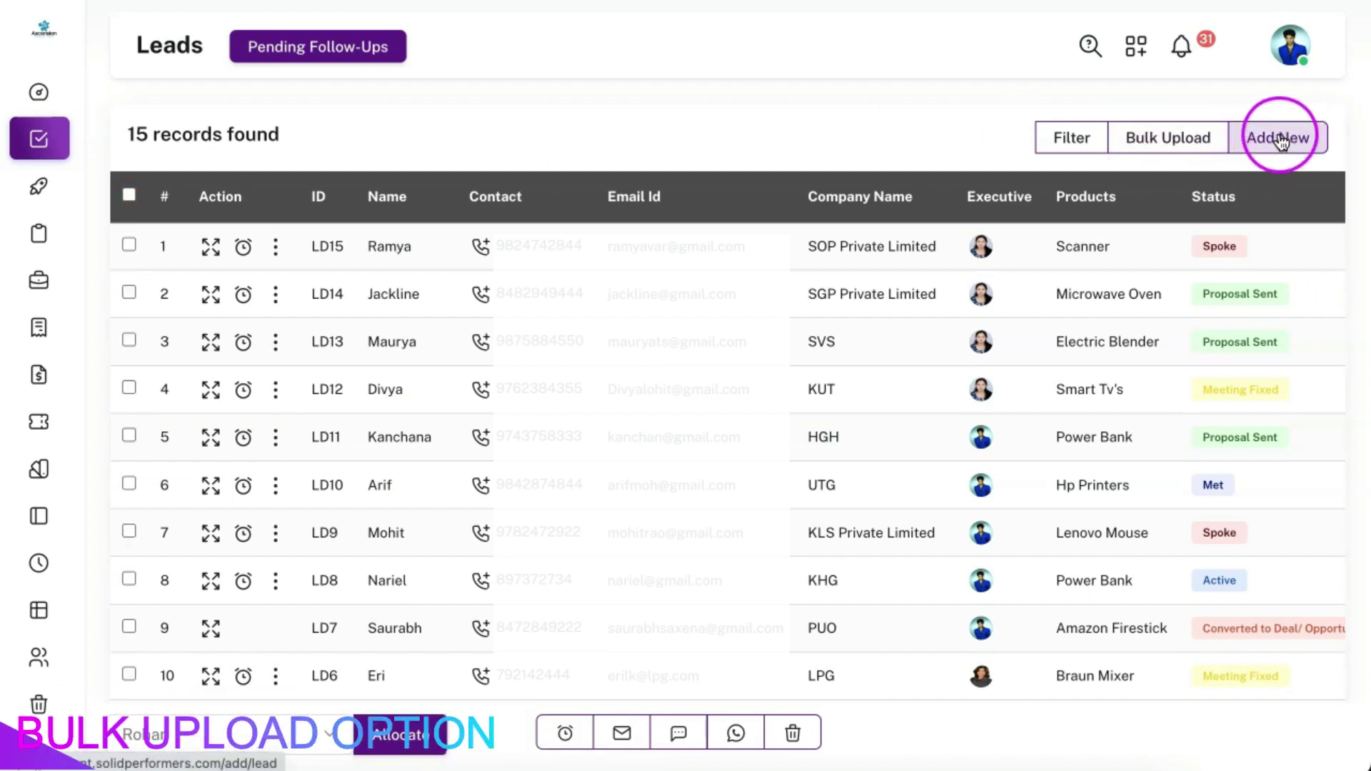
Filter leads by the Adwords and Lead Form sources, then close the Filters panel
click(1077, 140)
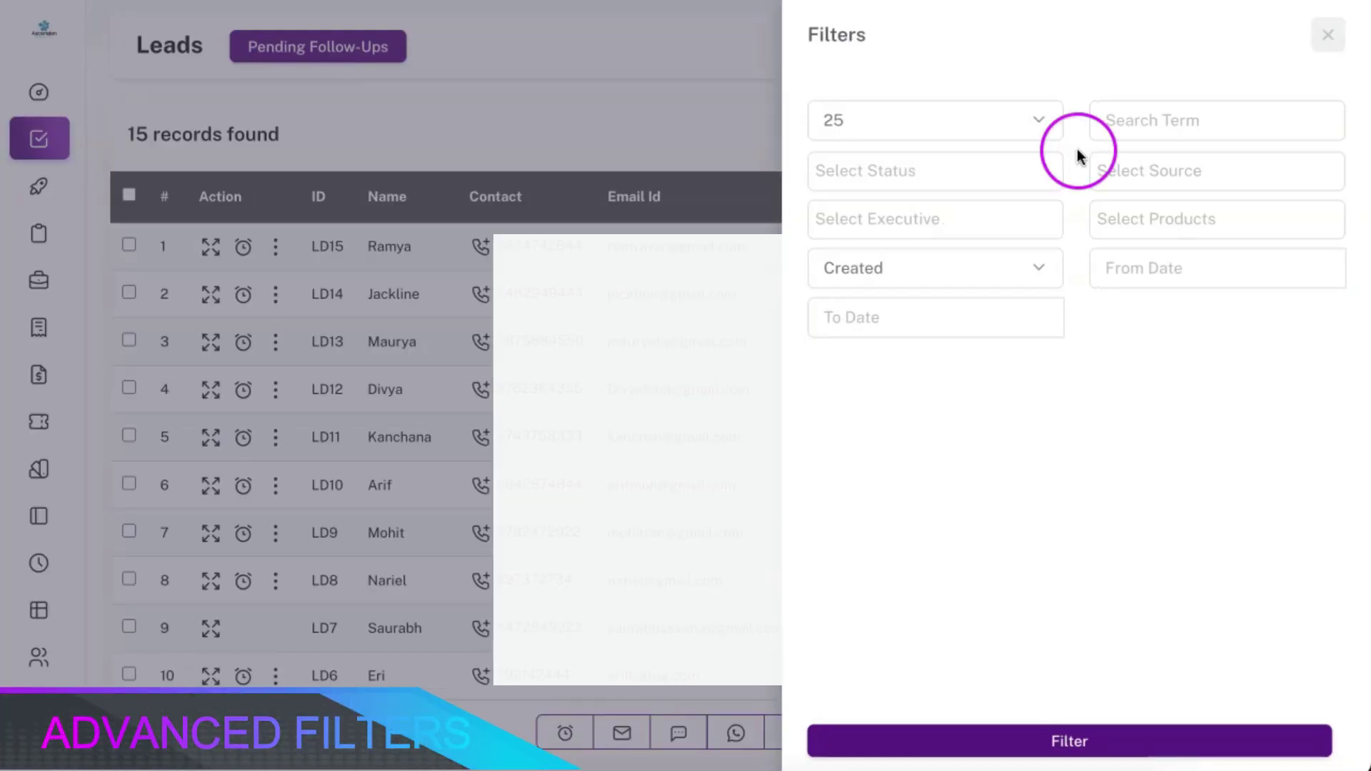
click(1154, 175)
click(1163, 238)
click(1199, 180)
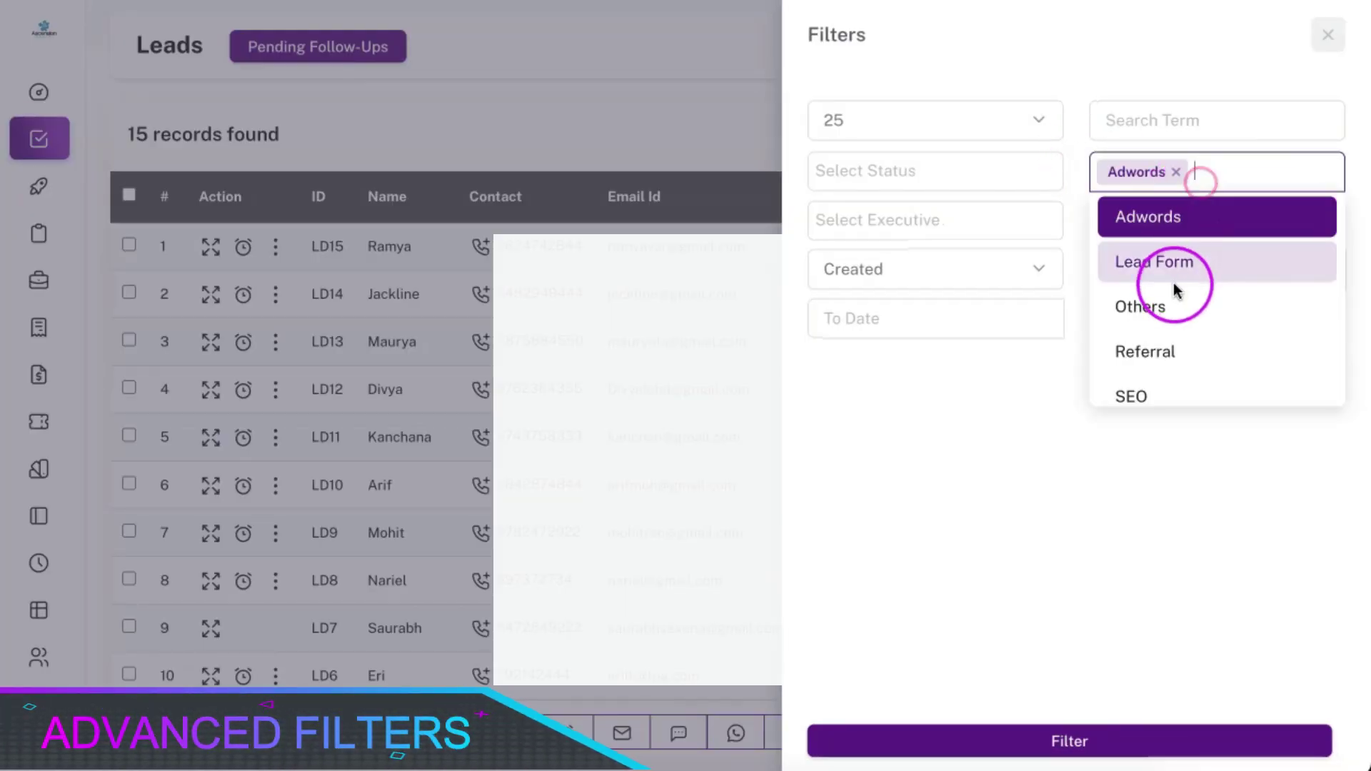
click(1150, 257)
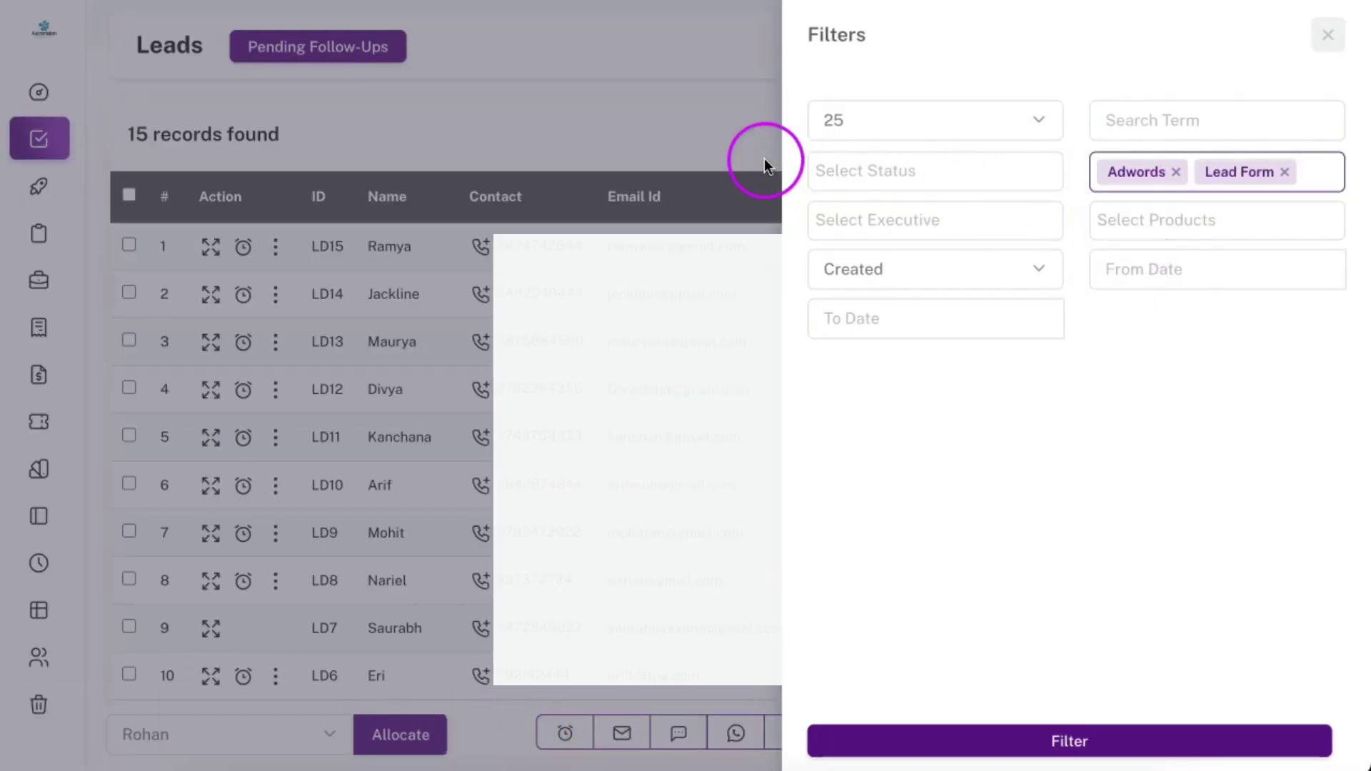
click(764, 162)
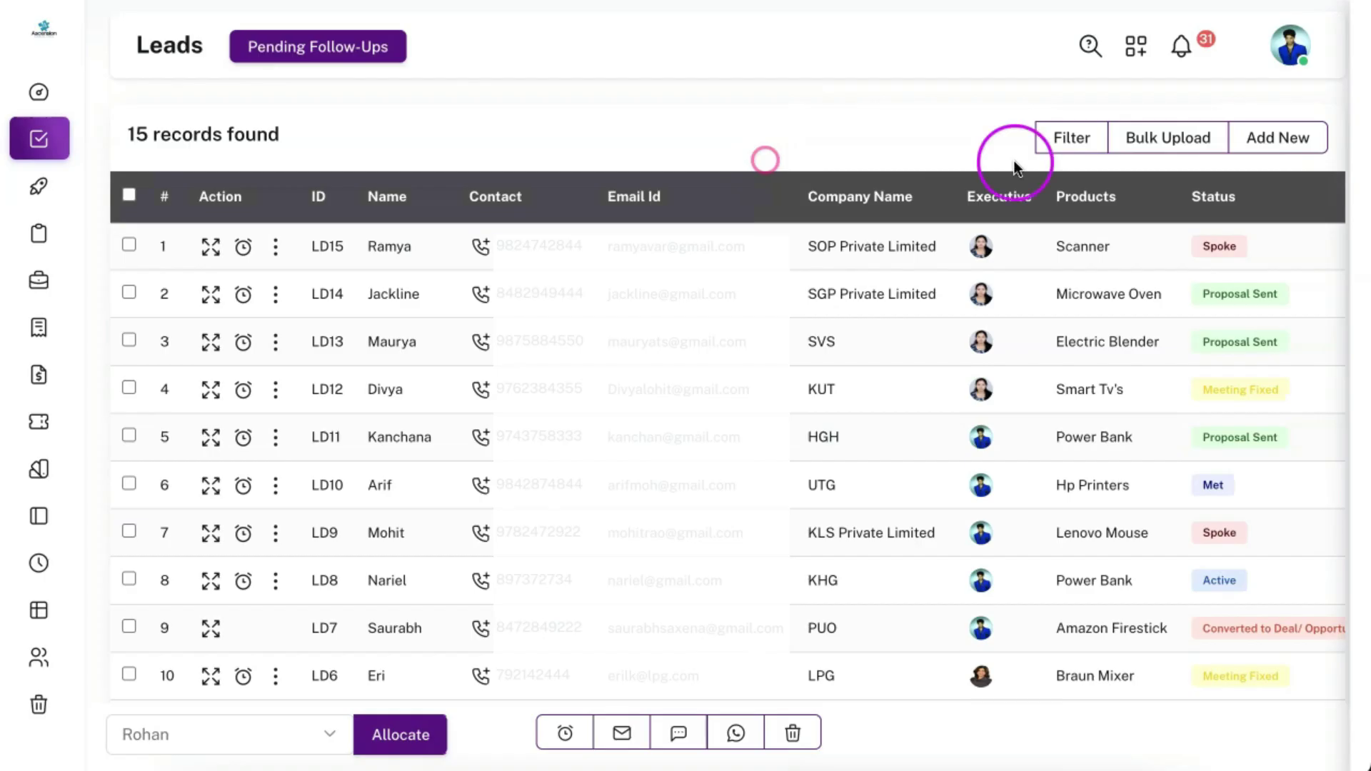
Look at the new lead form, then go to the account Settings page
click(1261, 141)
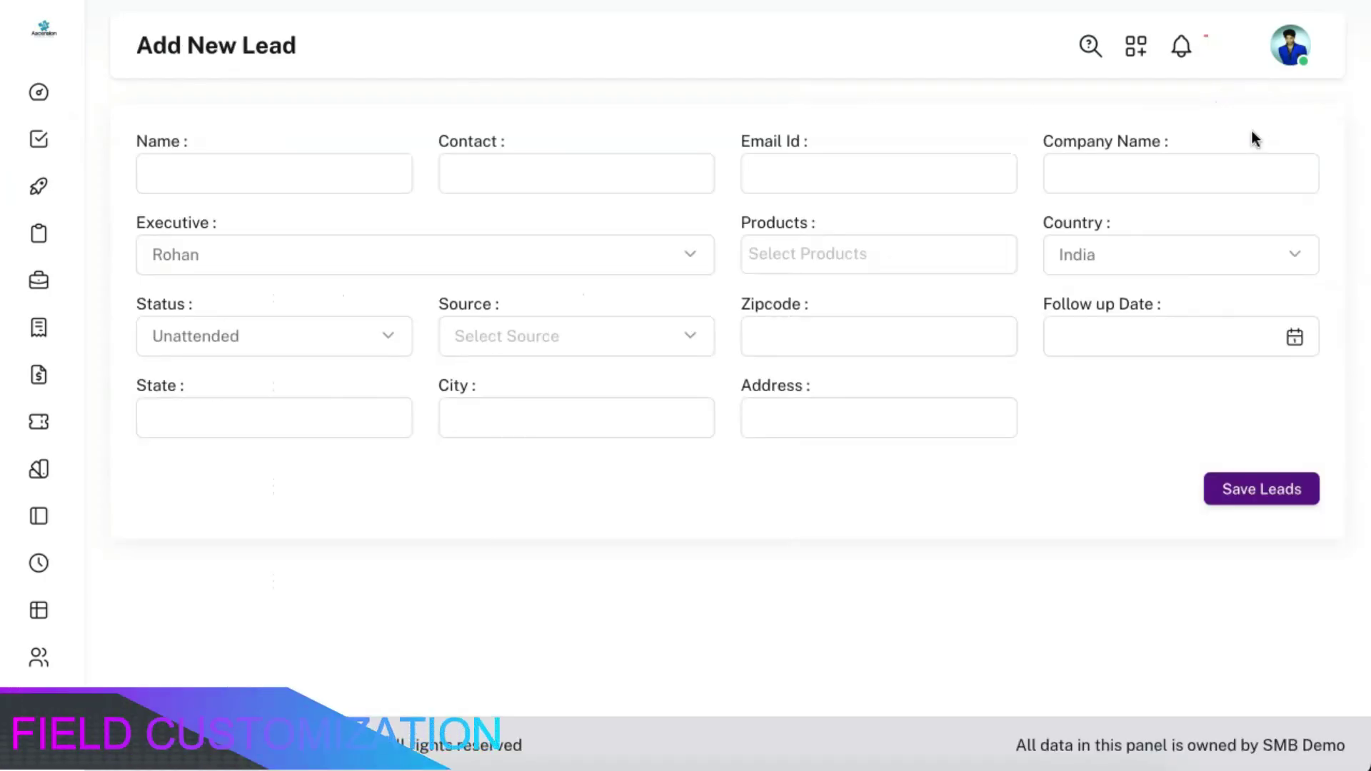
click(987, 340)
scroll(1115, 214, down, 1)
click(1251, 93)
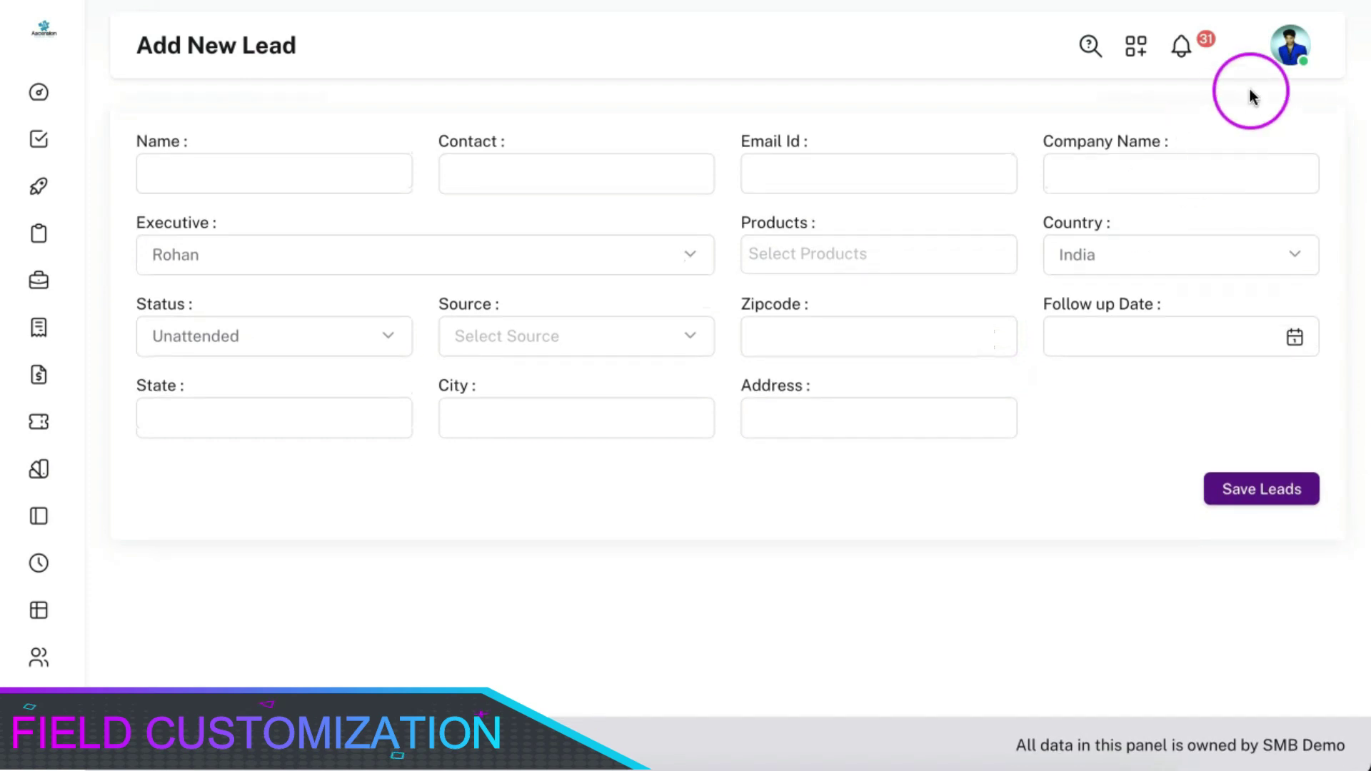
click(1177, 240)
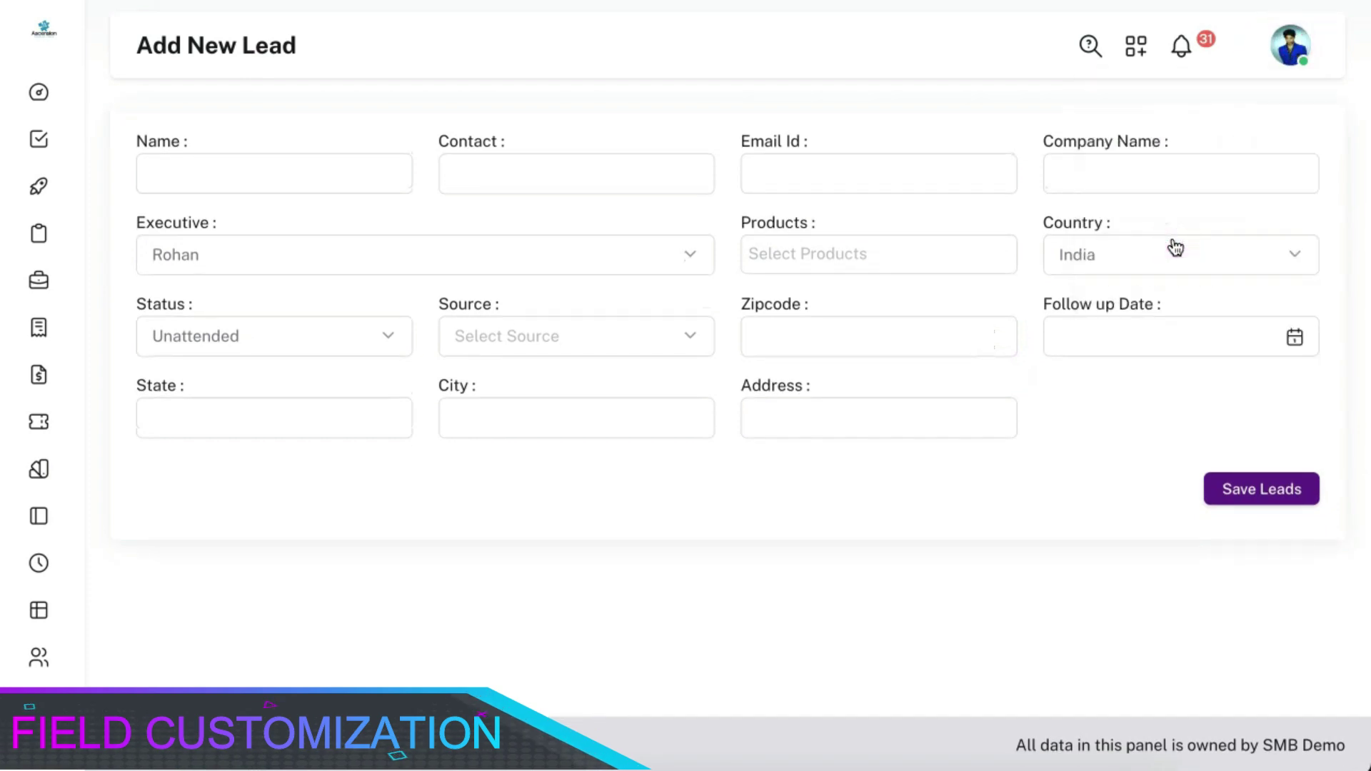
Browse the custom field types in Leads Settings field customization without adding a field
click(471, 421)
click(1318, 139)
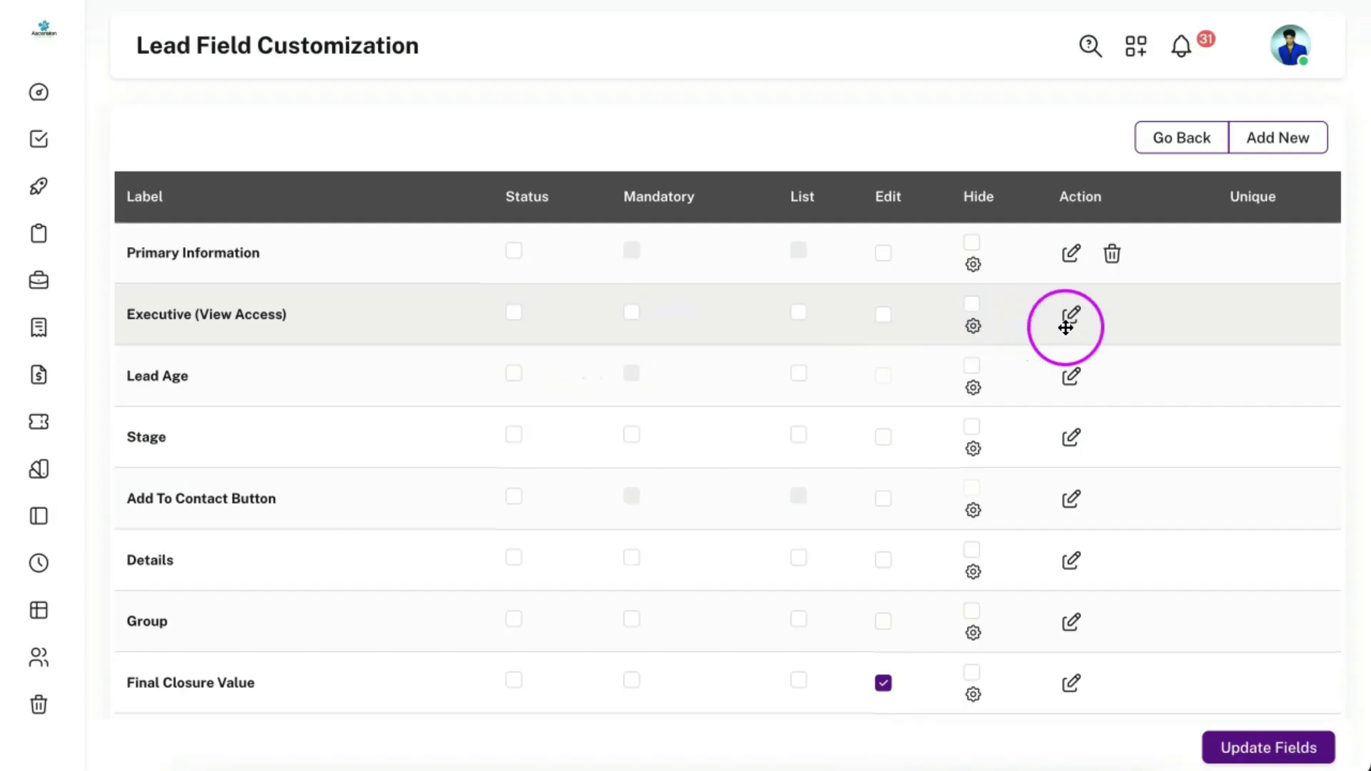
click(1254, 143)
click(1117, 162)
scroll(1163, 315, down, 5)
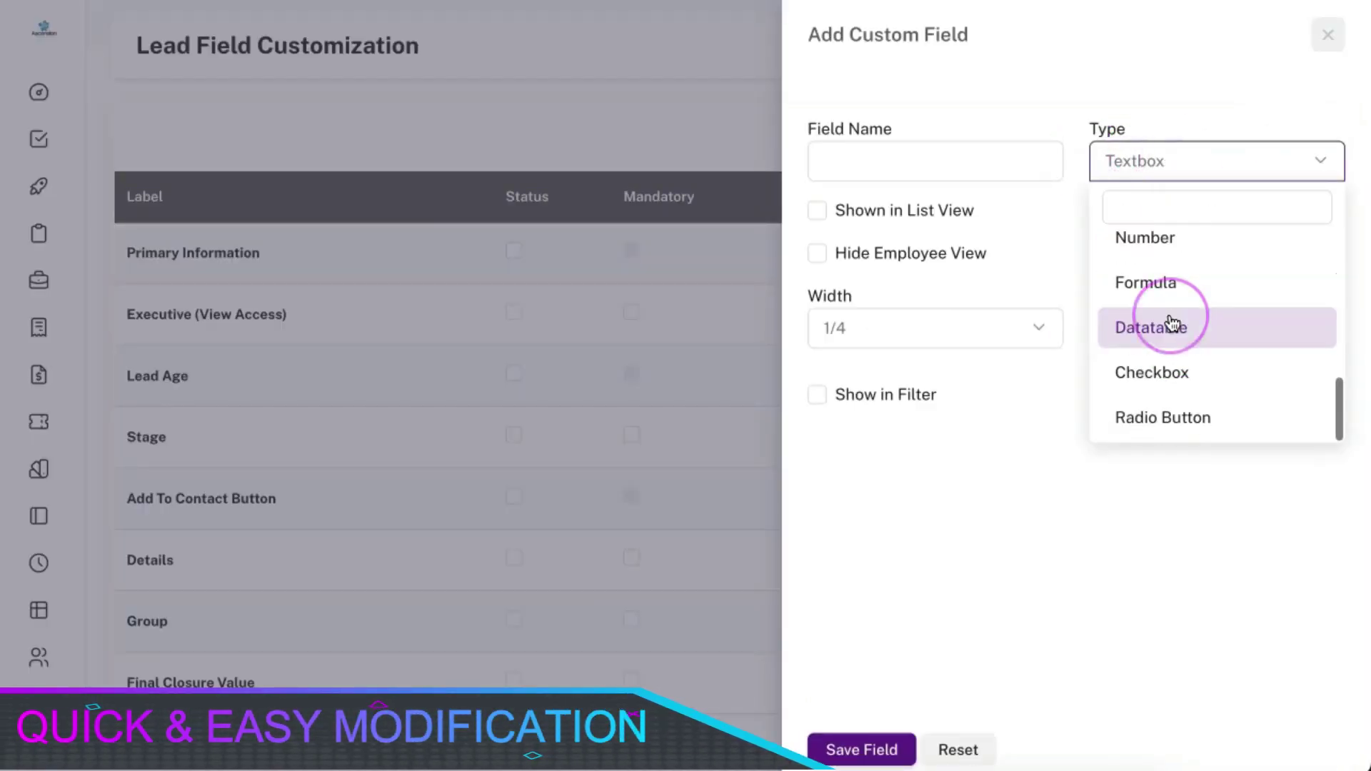
scroll(1172, 323, up, 5)
click(710, 144)
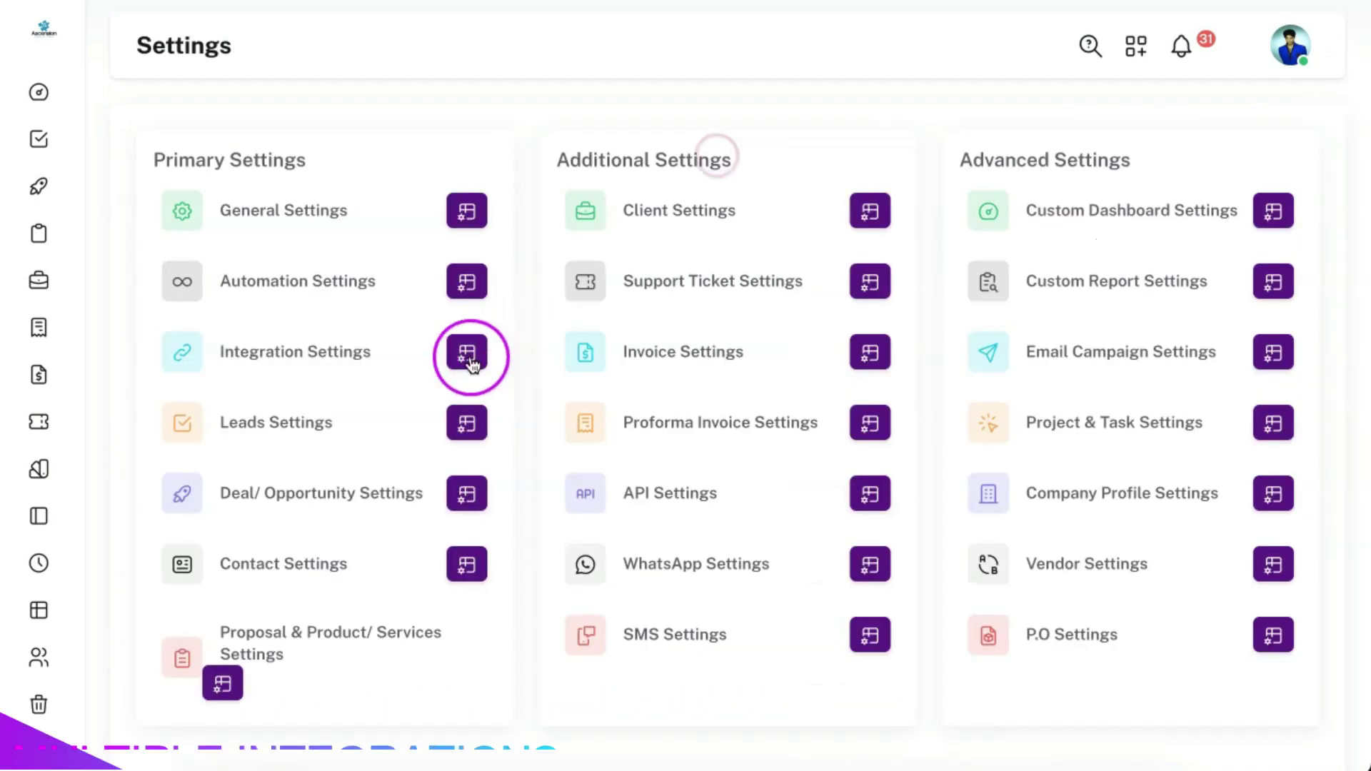
click(467, 353)
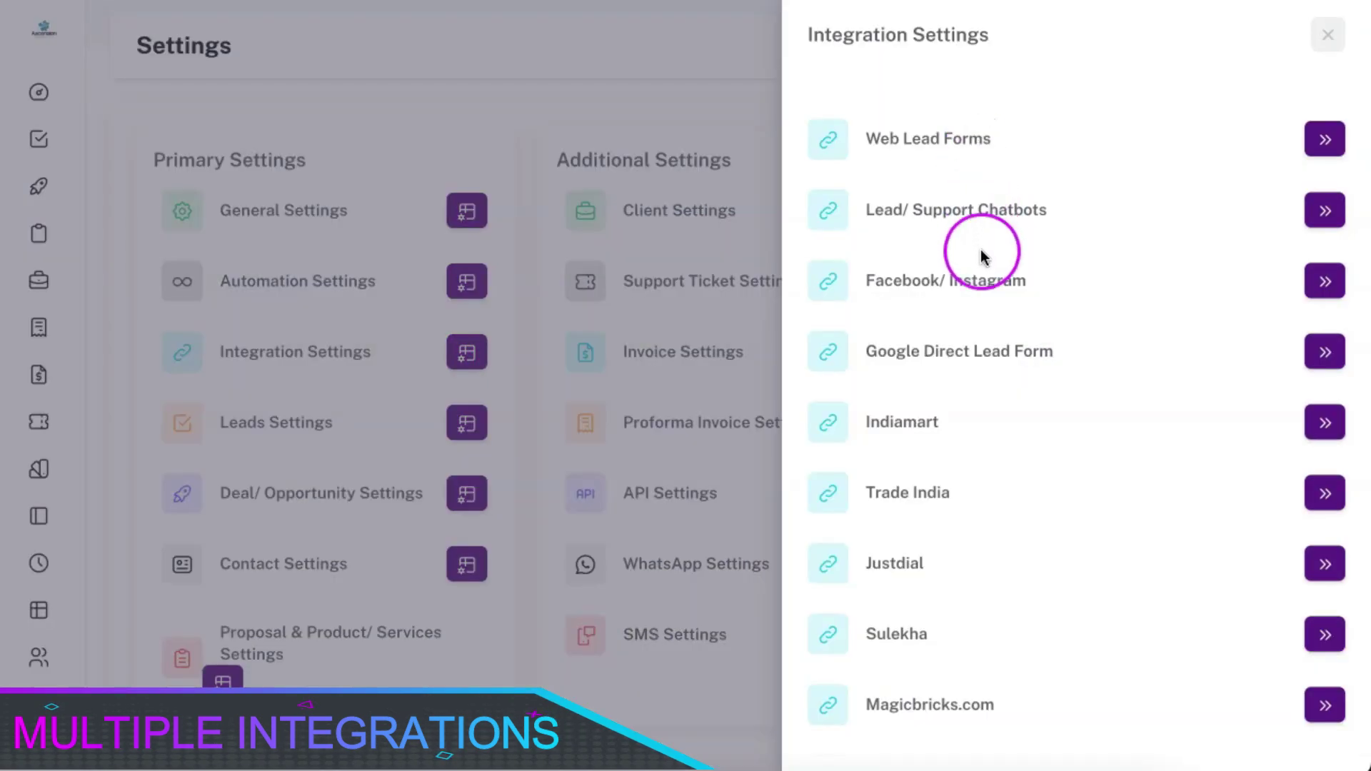
scroll(980, 401, down, 4)
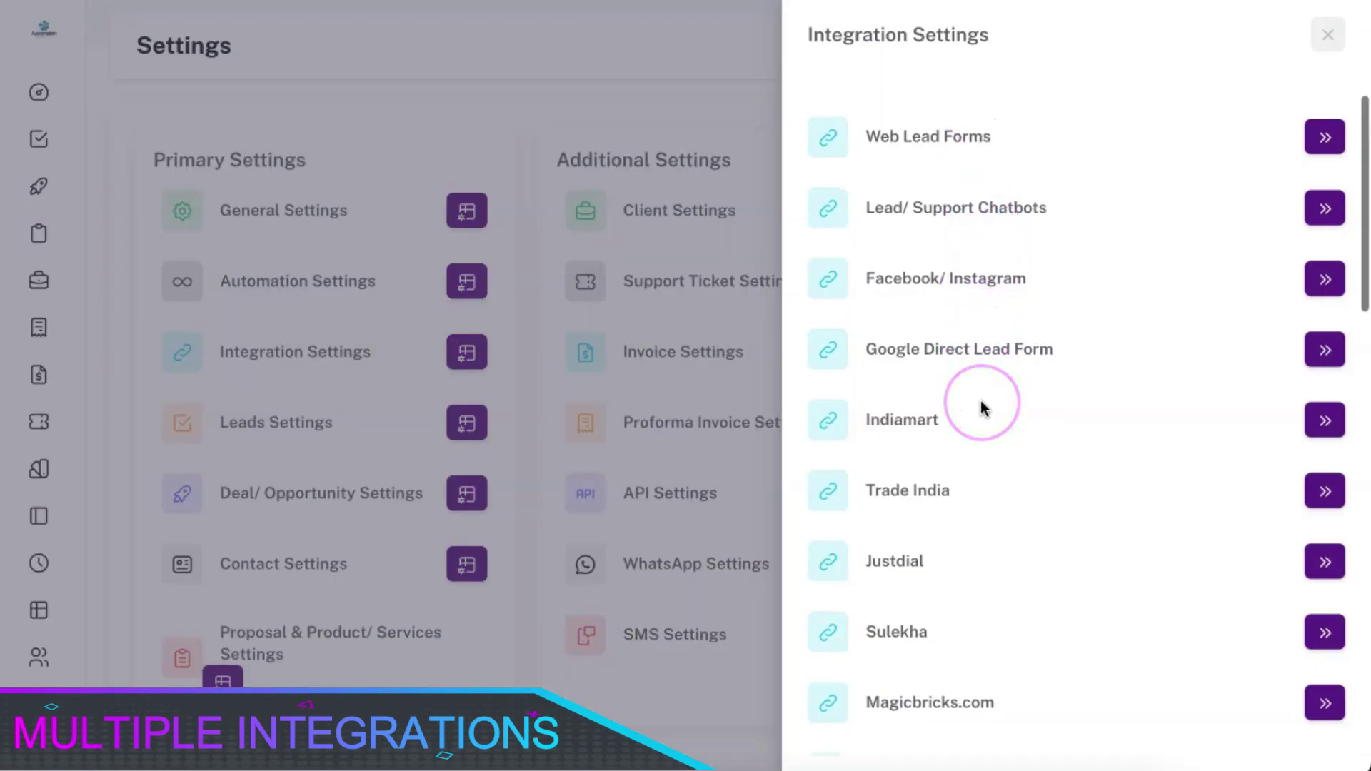
scroll(980, 402, down, 8)
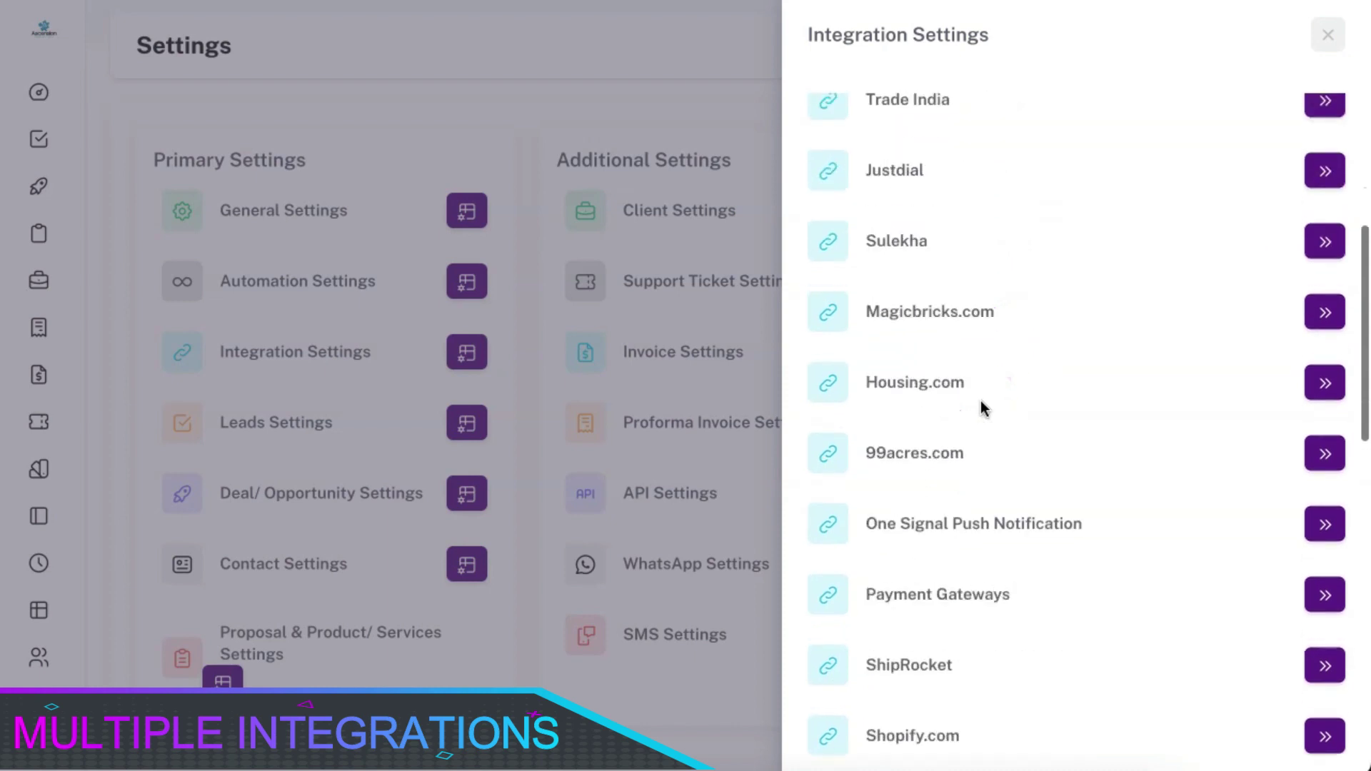
scroll(980, 402, down, 8)
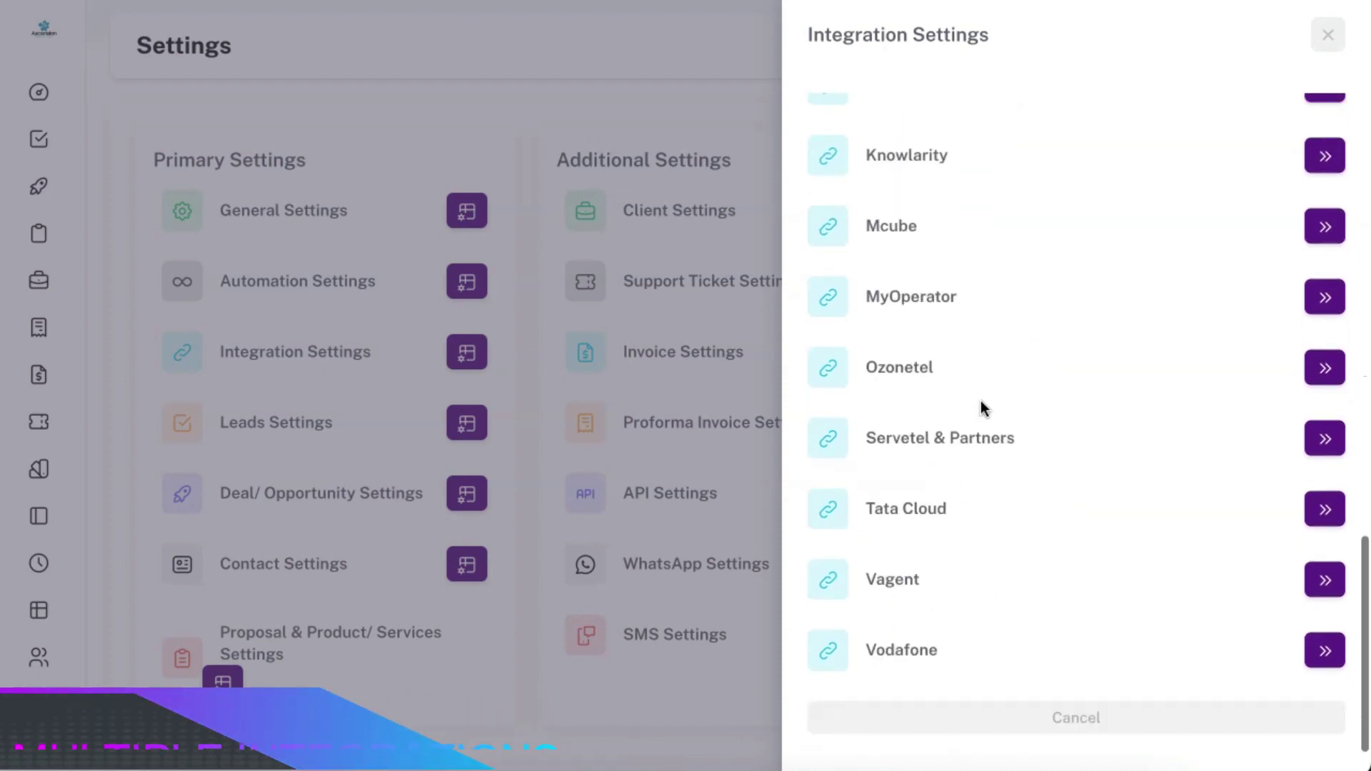
scroll(981, 404, up, 8)
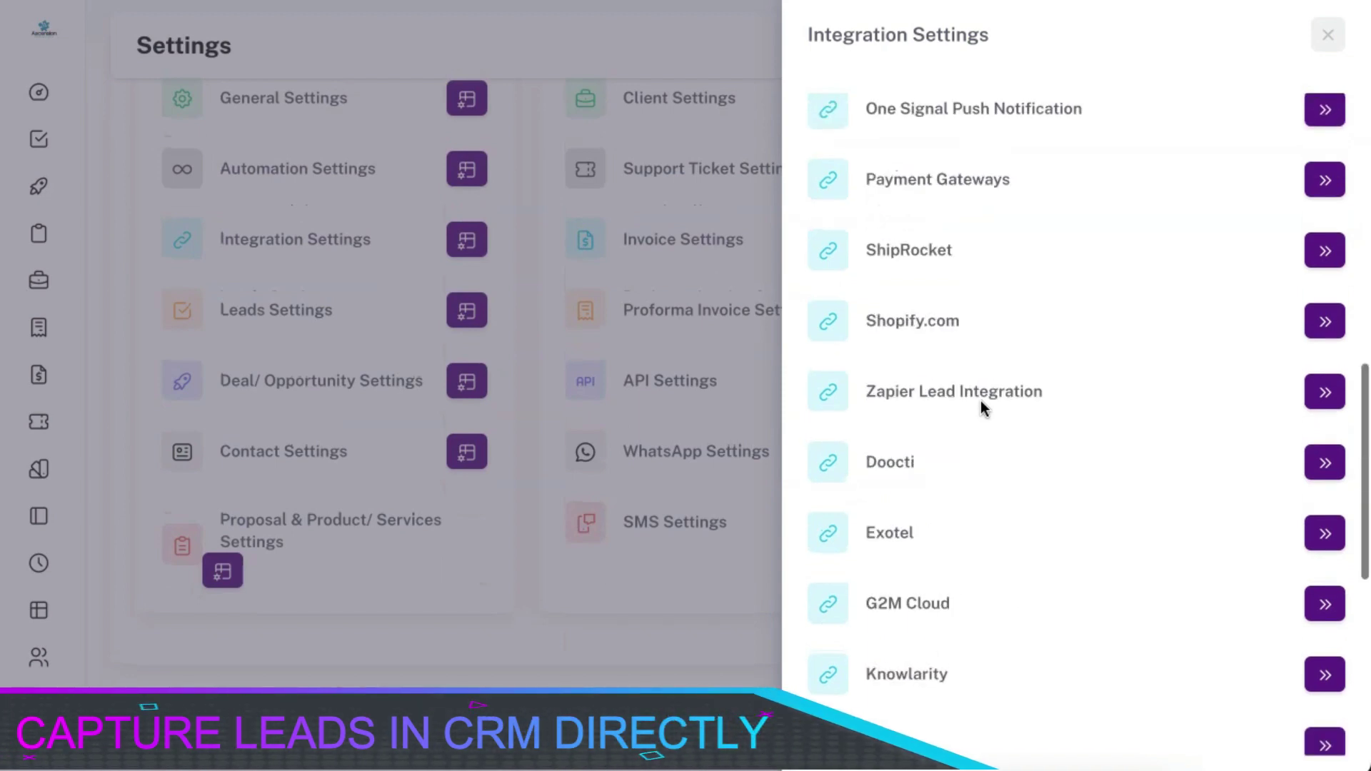
click(572, 518)
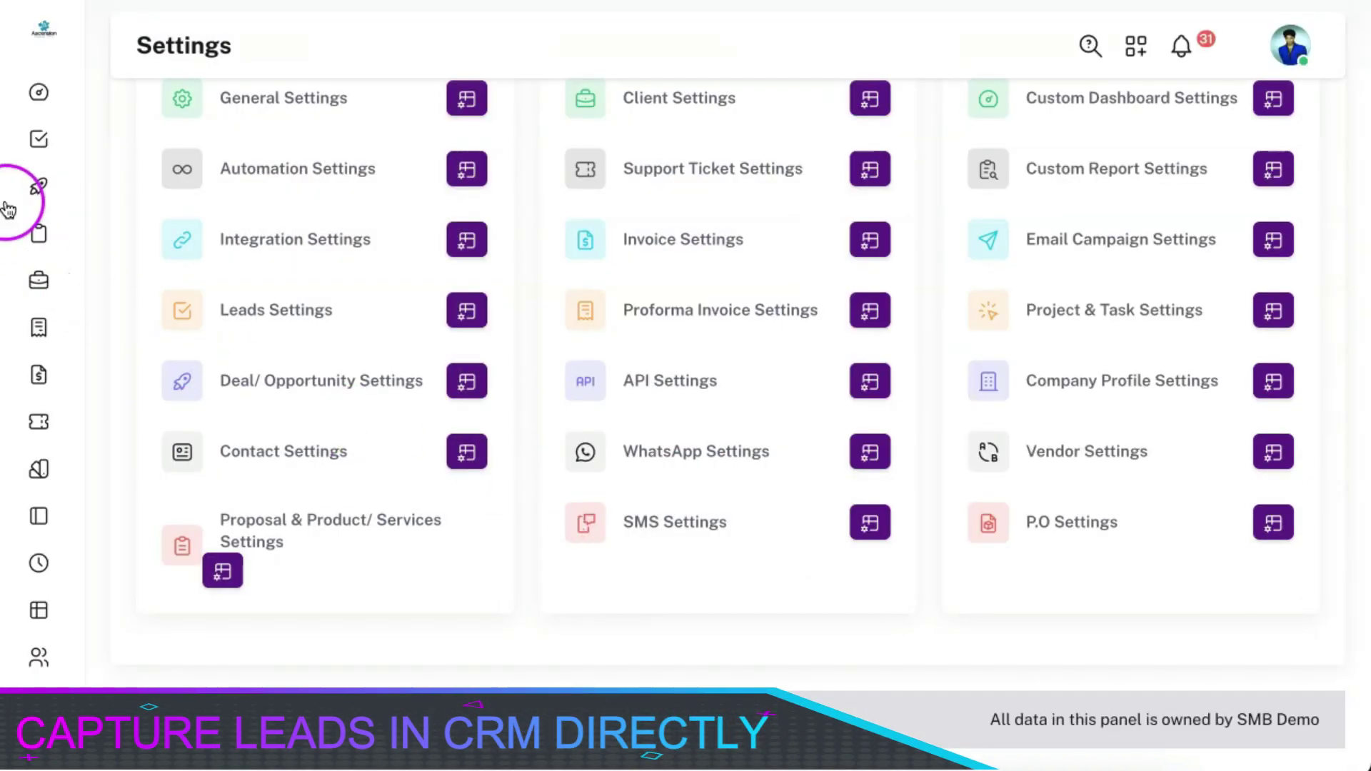
mouse_move(67, 151)
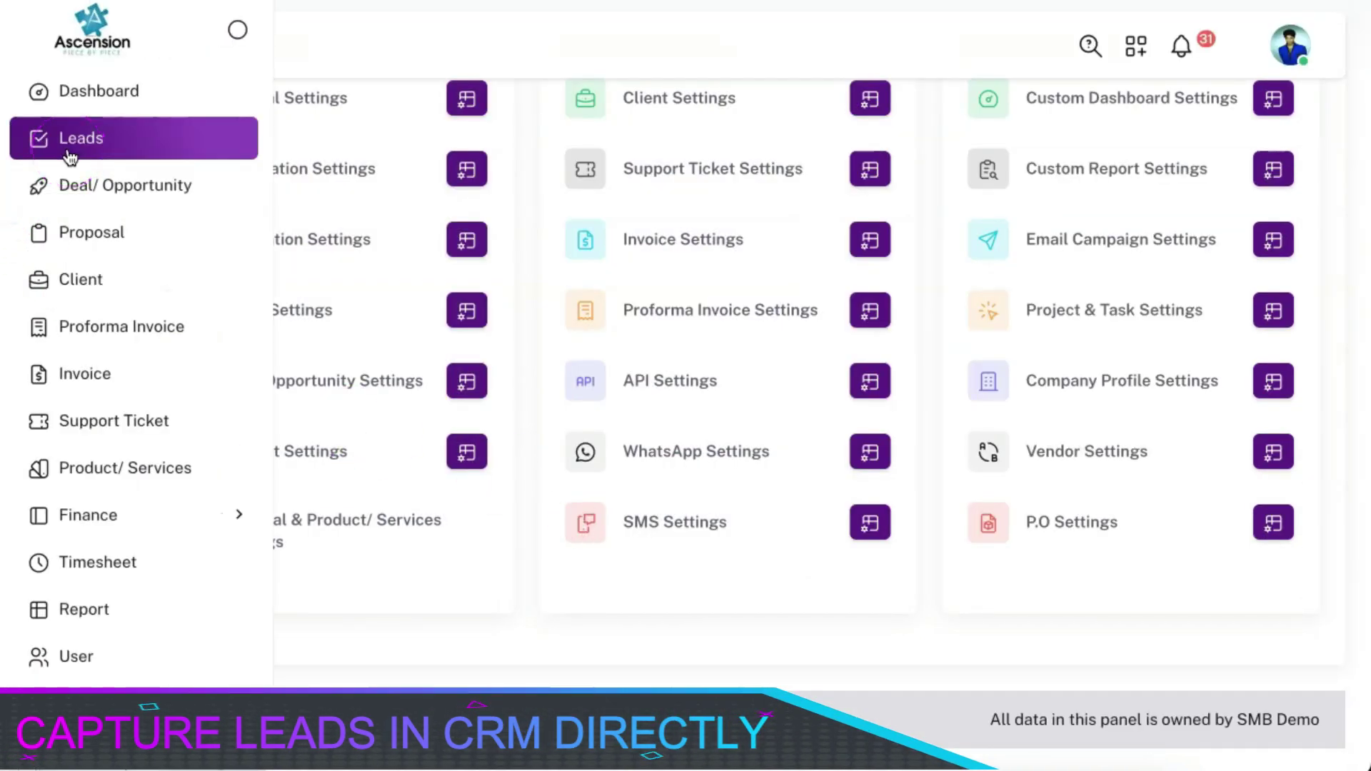
scroll(468, 177, up, 3)
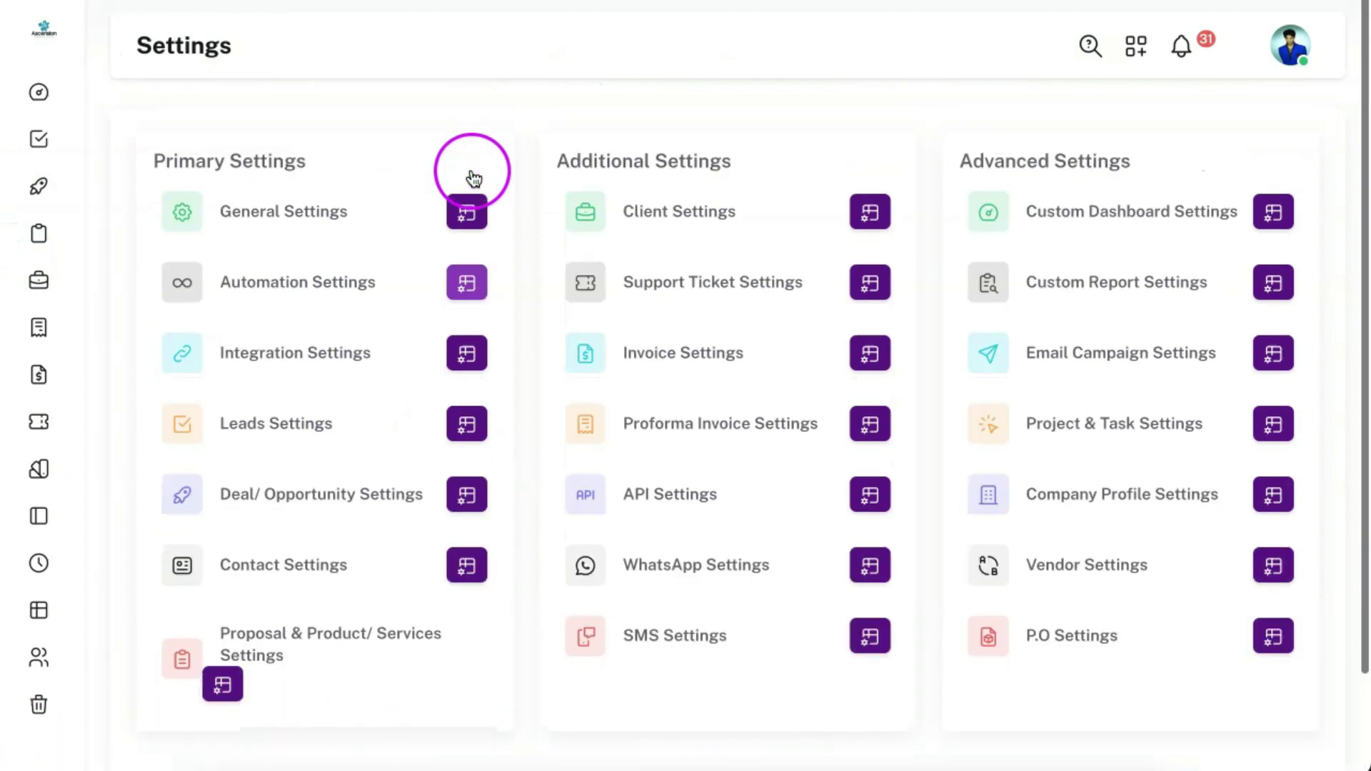
Start a new Email Automation trigger from the Automation Settings
click(468, 281)
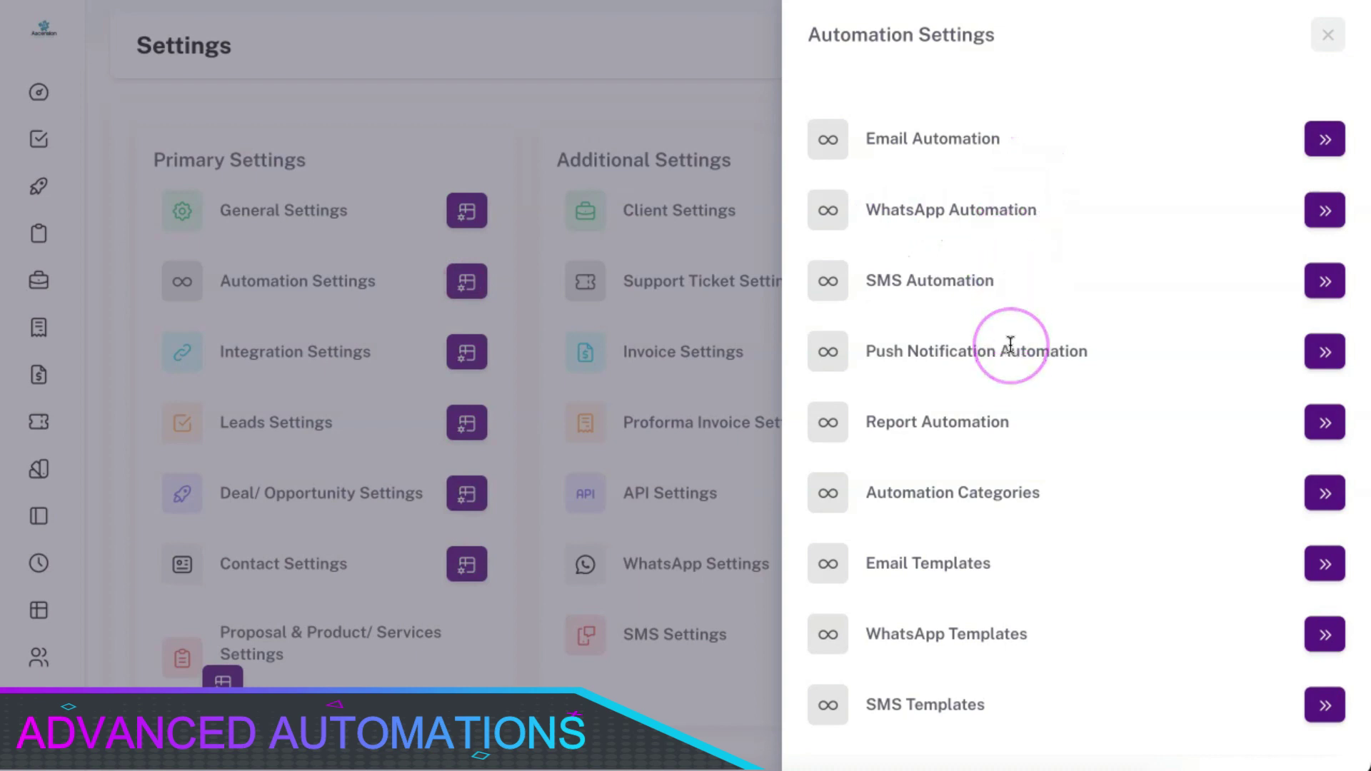
click(1325, 139)
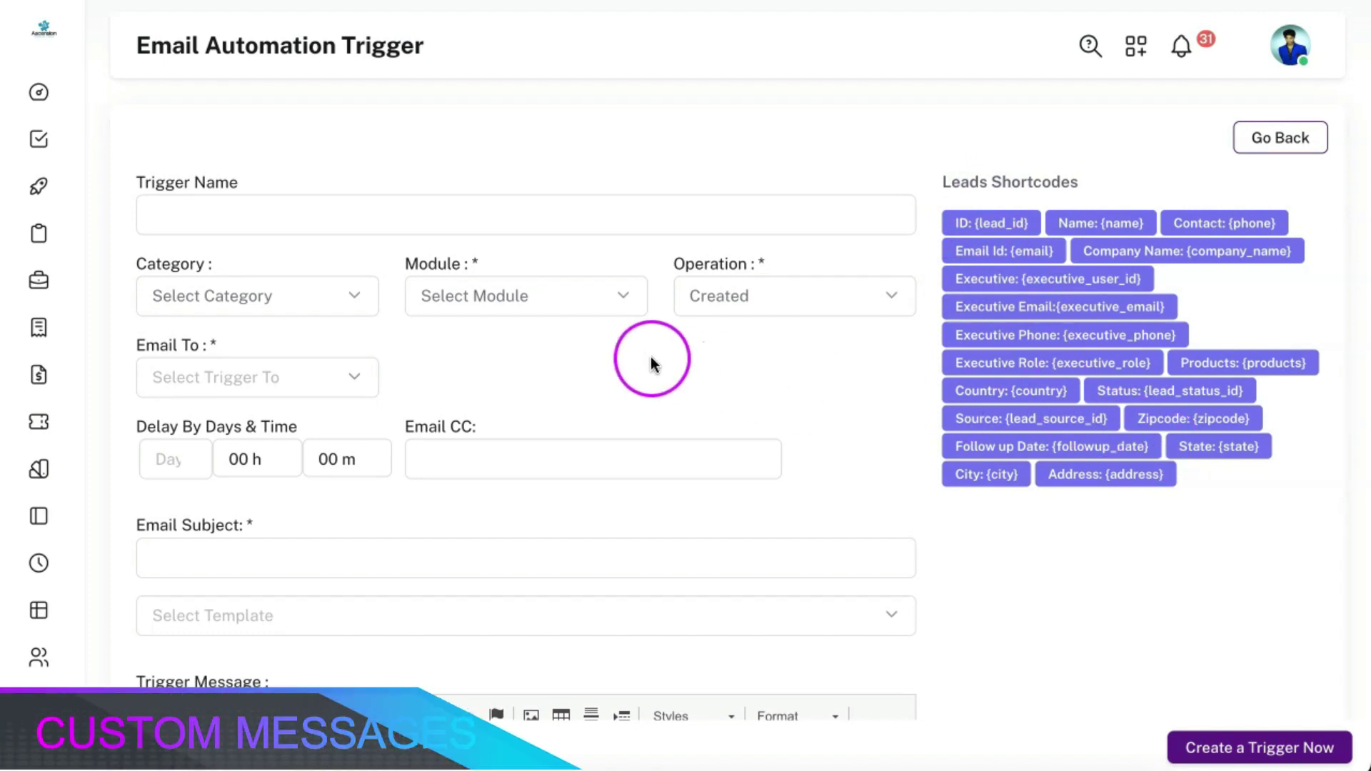
scroll(421, 515, down, 3)
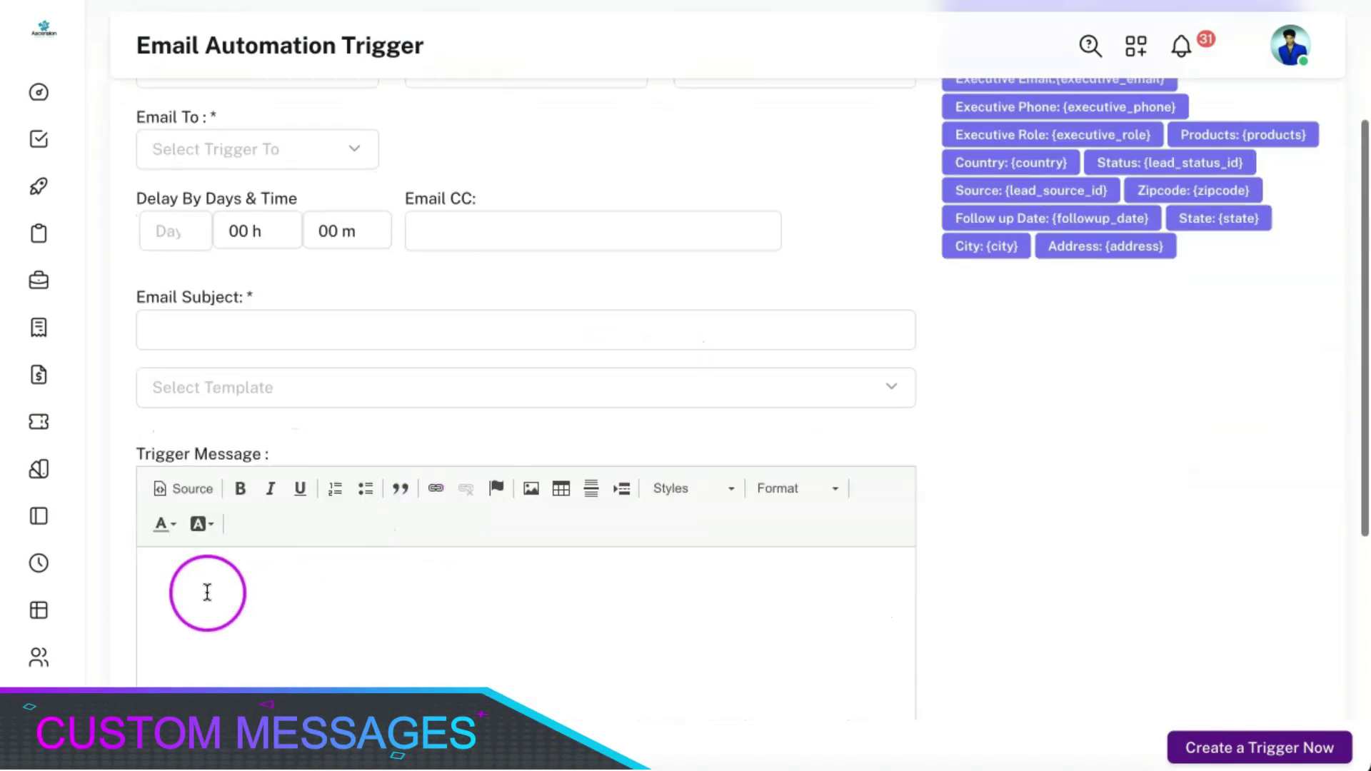
scroll(355, 399, up, 2)
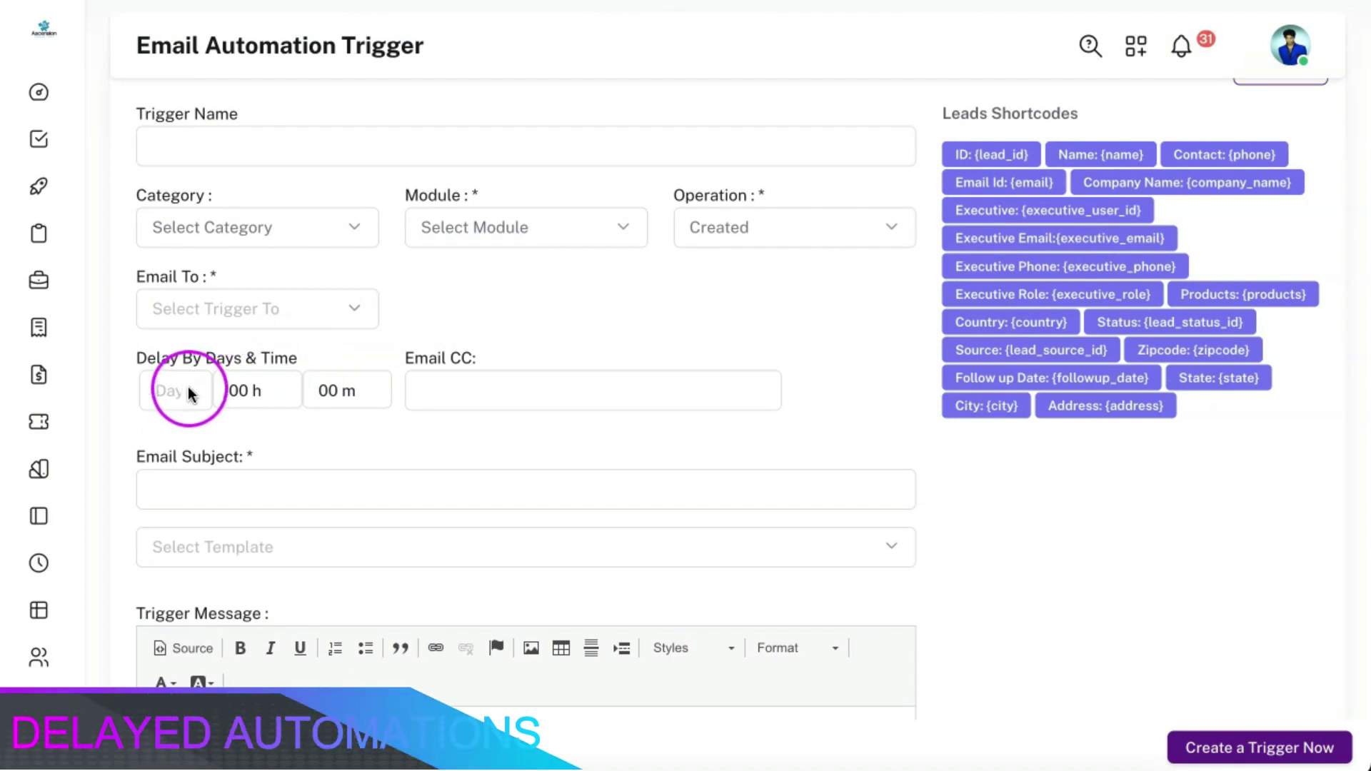
Set the trigger's module to Lead and begin writing the trigger message
click(481, 236)
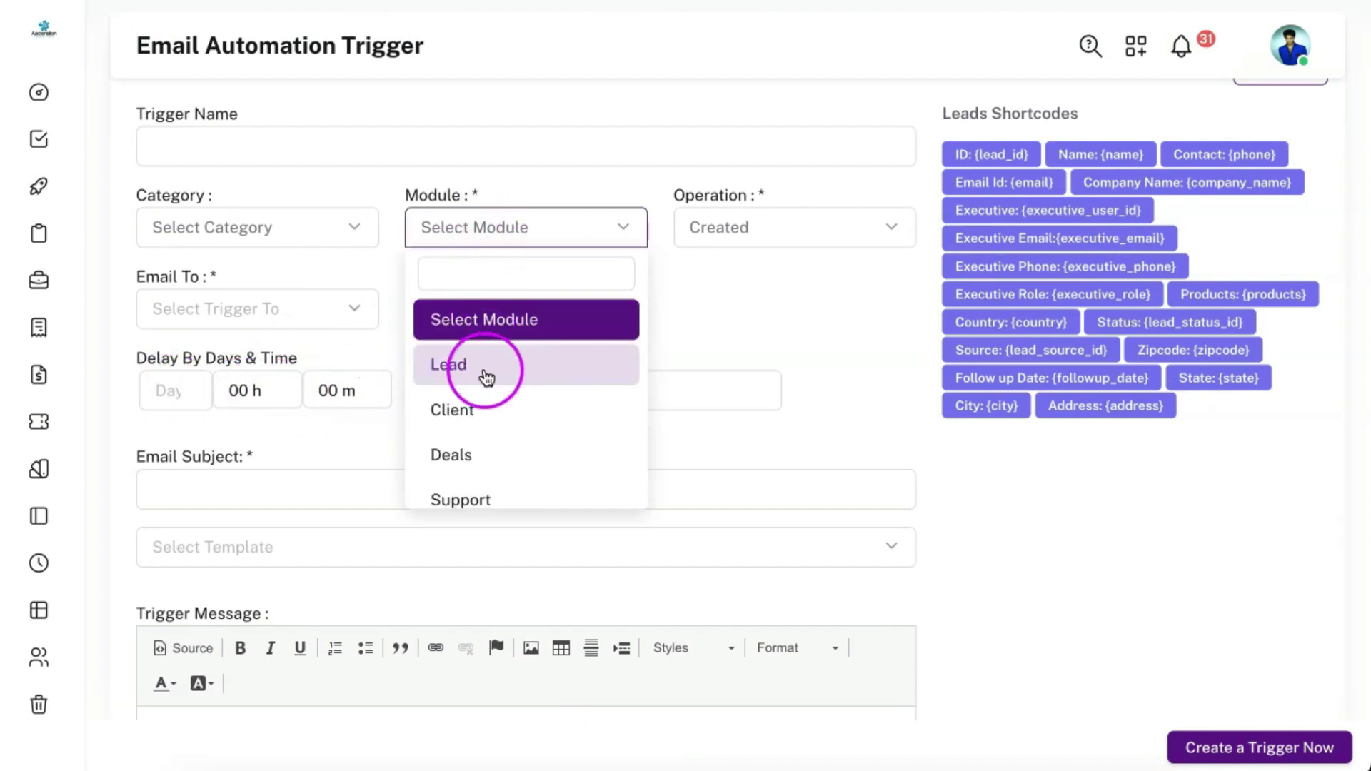
scroll(489, 387, down, 3)
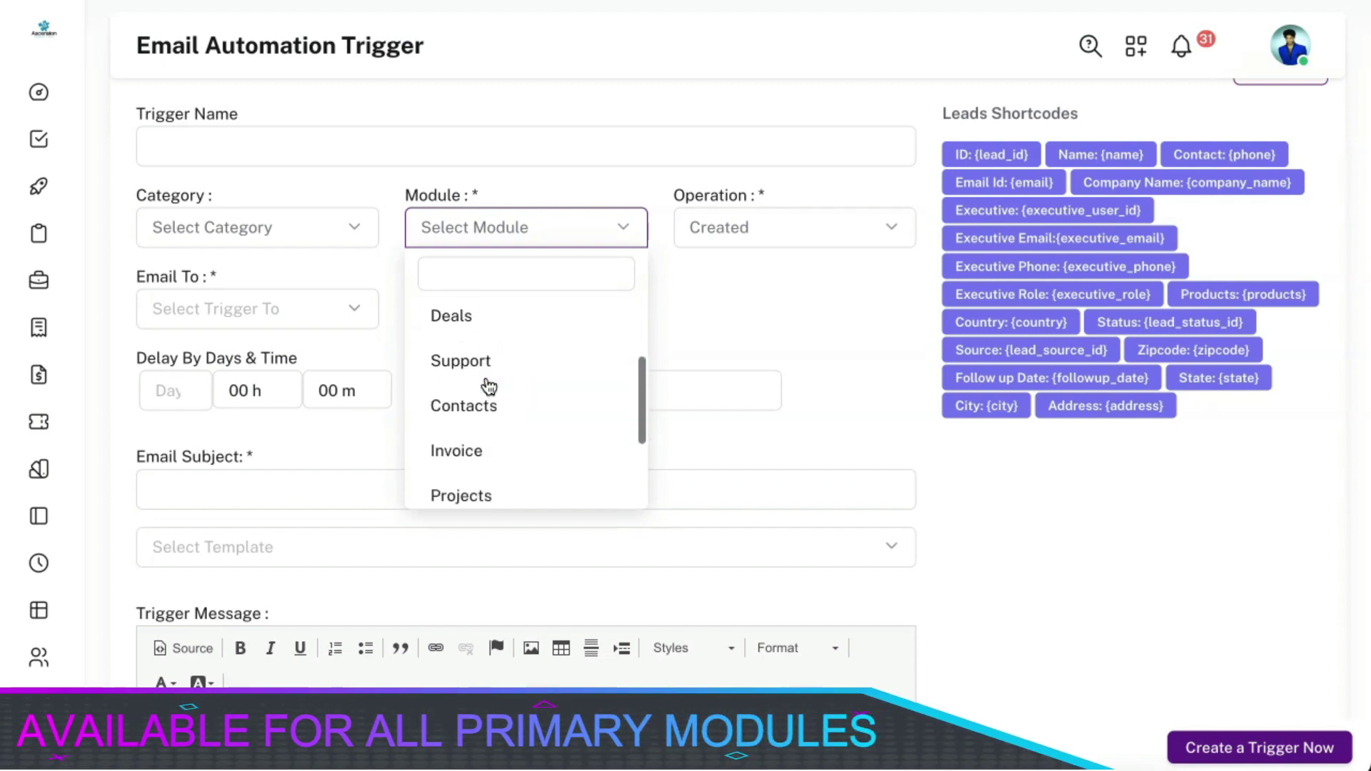
scroll(488, 386, down, 2)
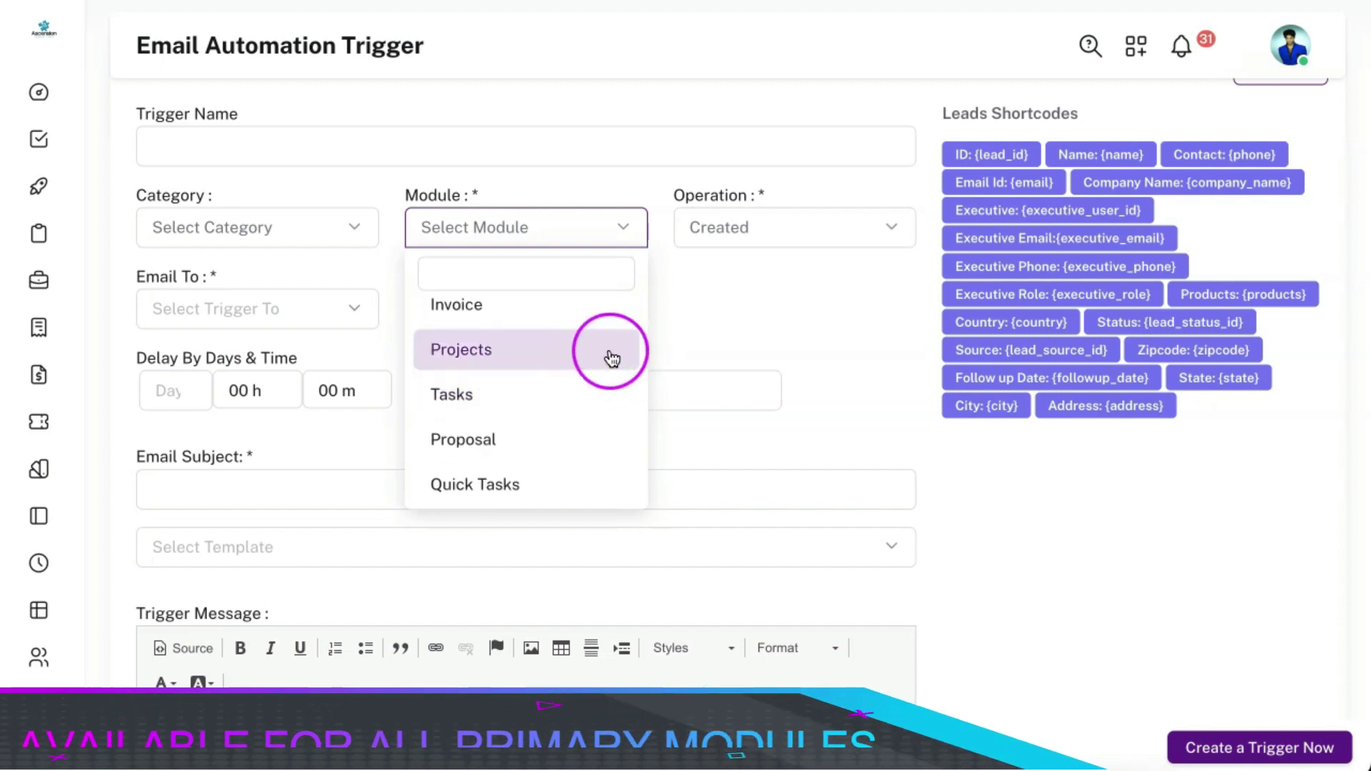
scroll(481, 335, up, 5)
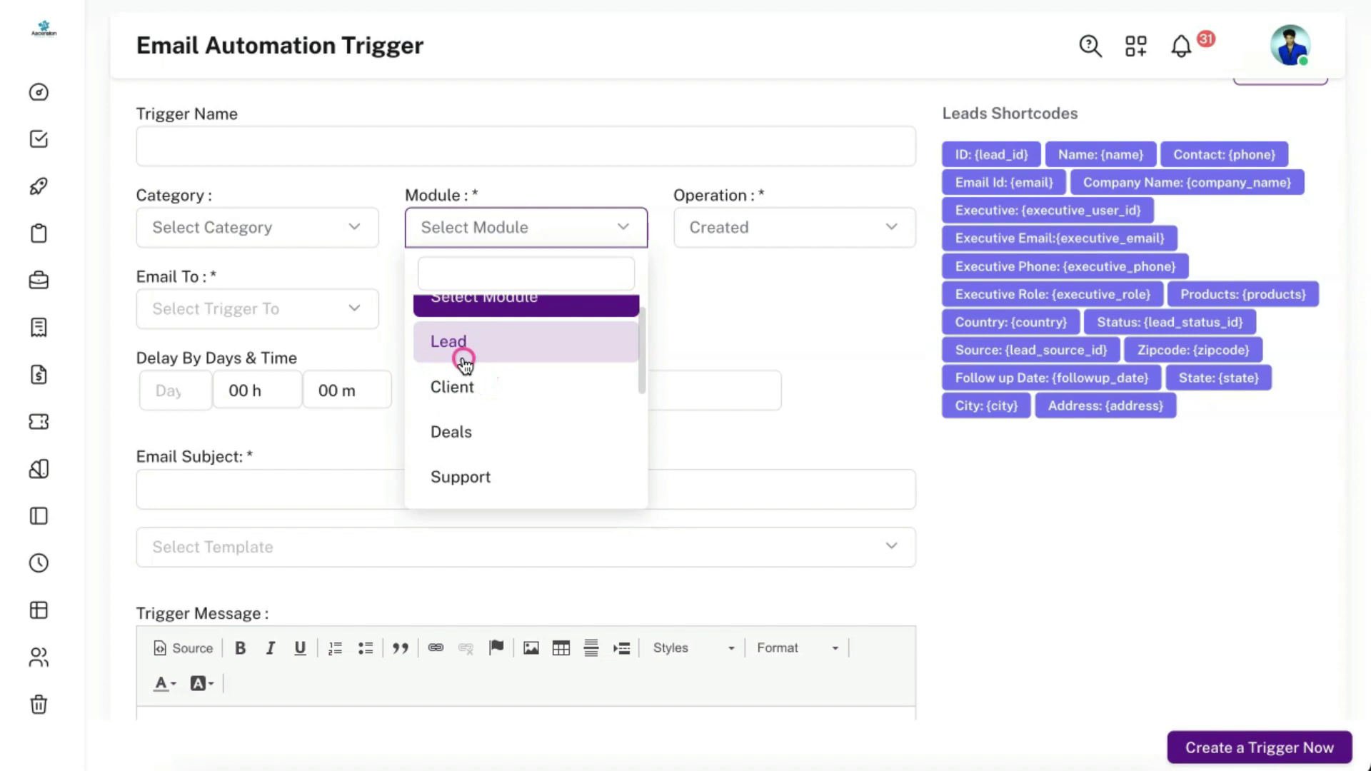
click(457, 345)
scroll(683, 303, down, 4)
click(343, 545)
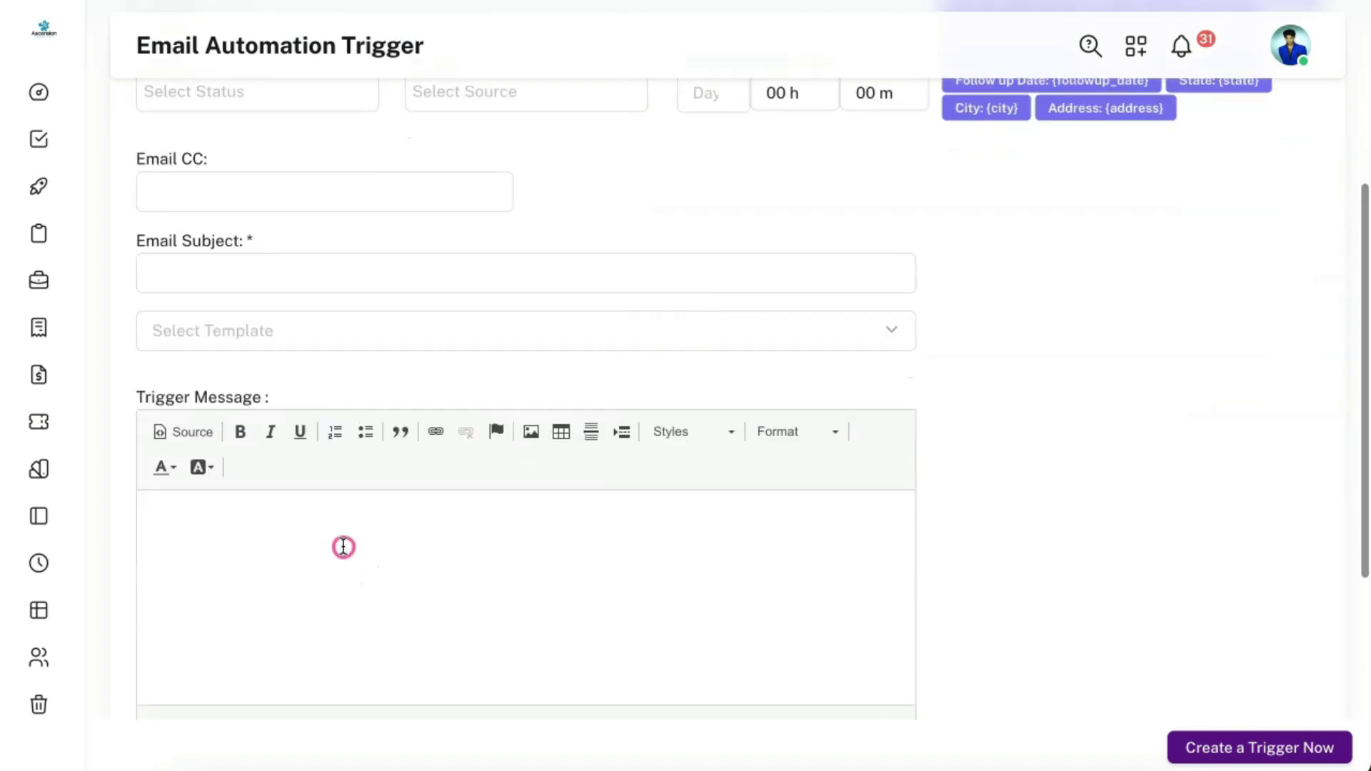
scroll(358, 545, down, 1)
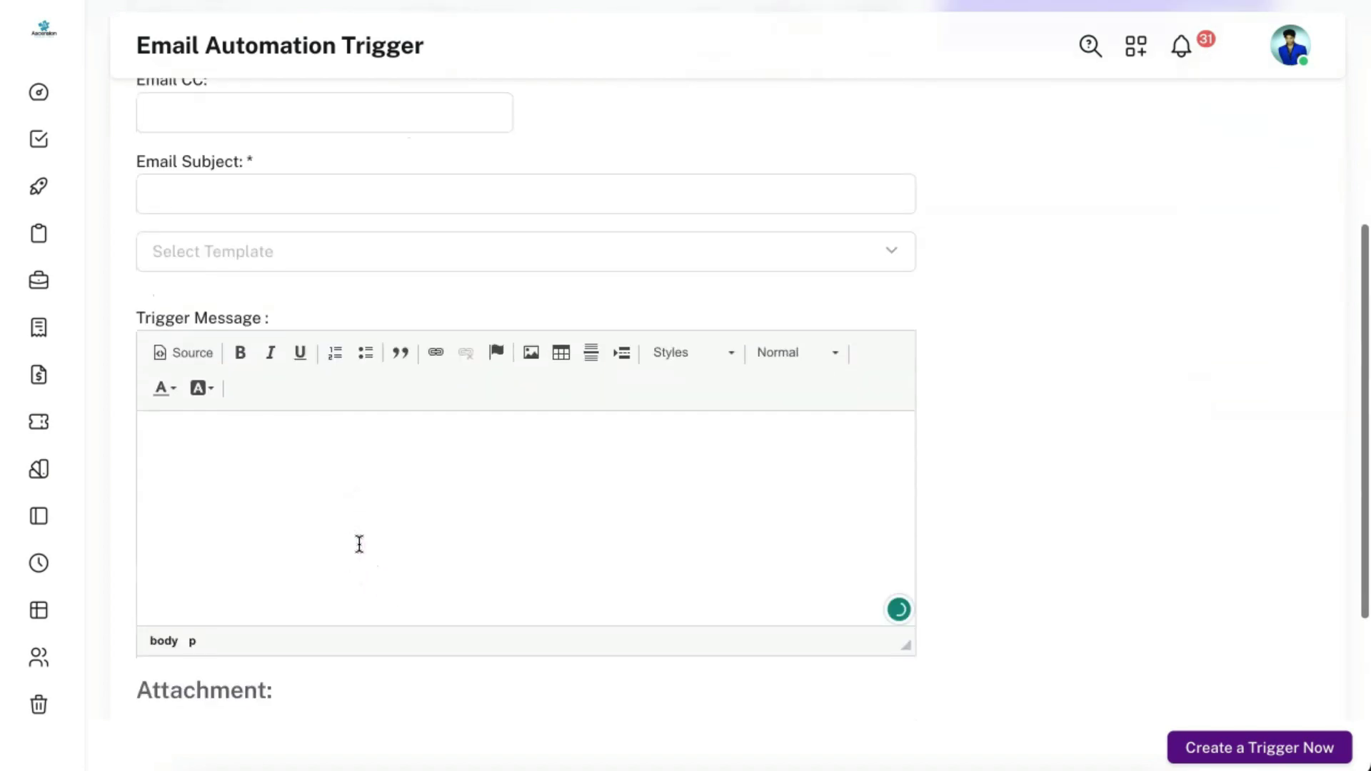
scroll(359, 543, up, 3)
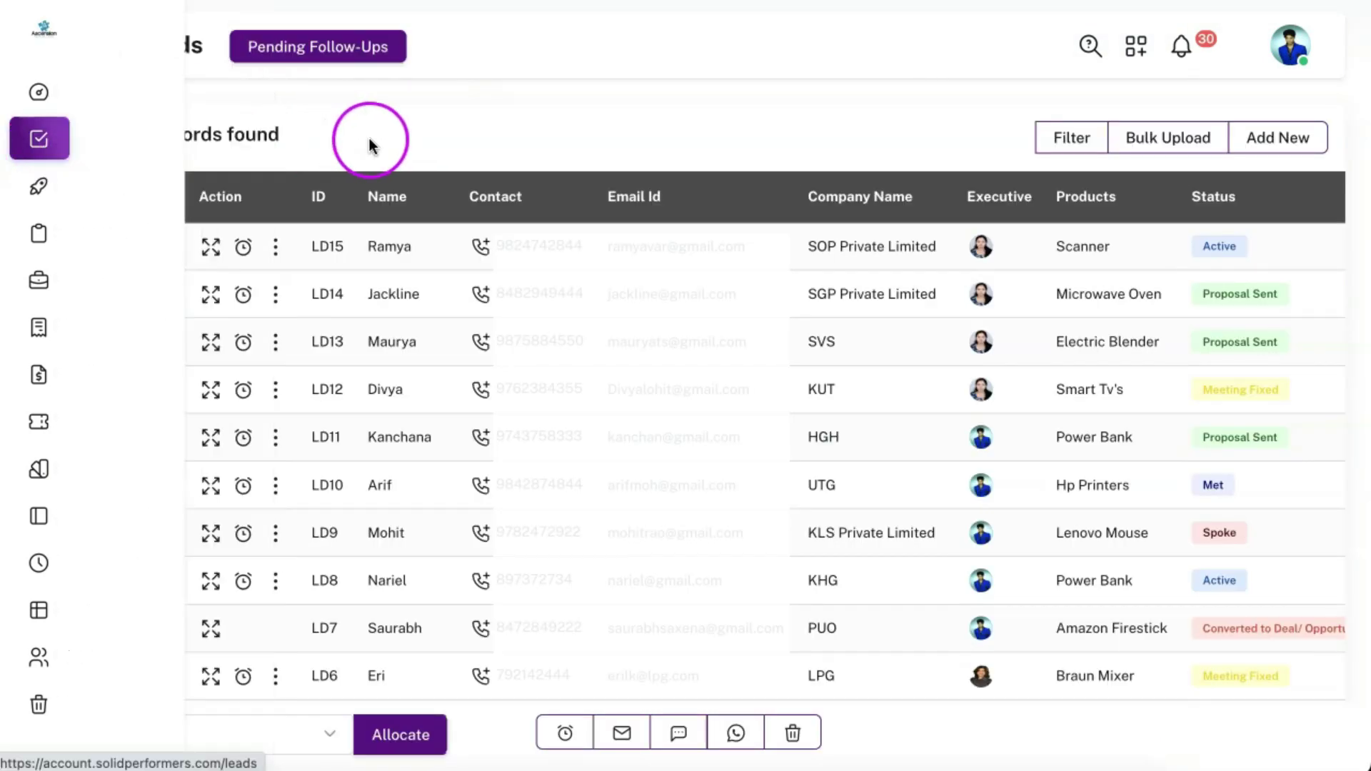
Start a follow-up update for lead LD15 with the next date and 12:00 PM time
click(244, 250)
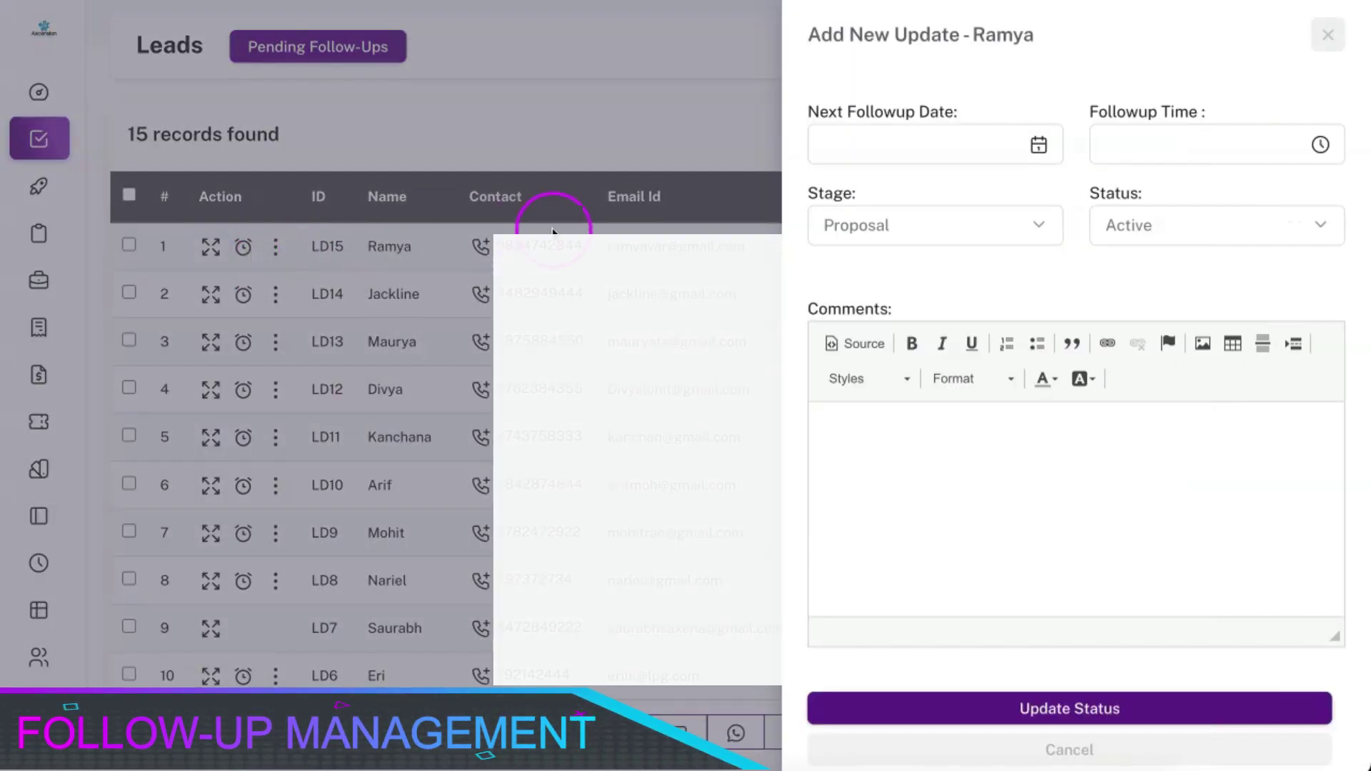
click(897, 136)
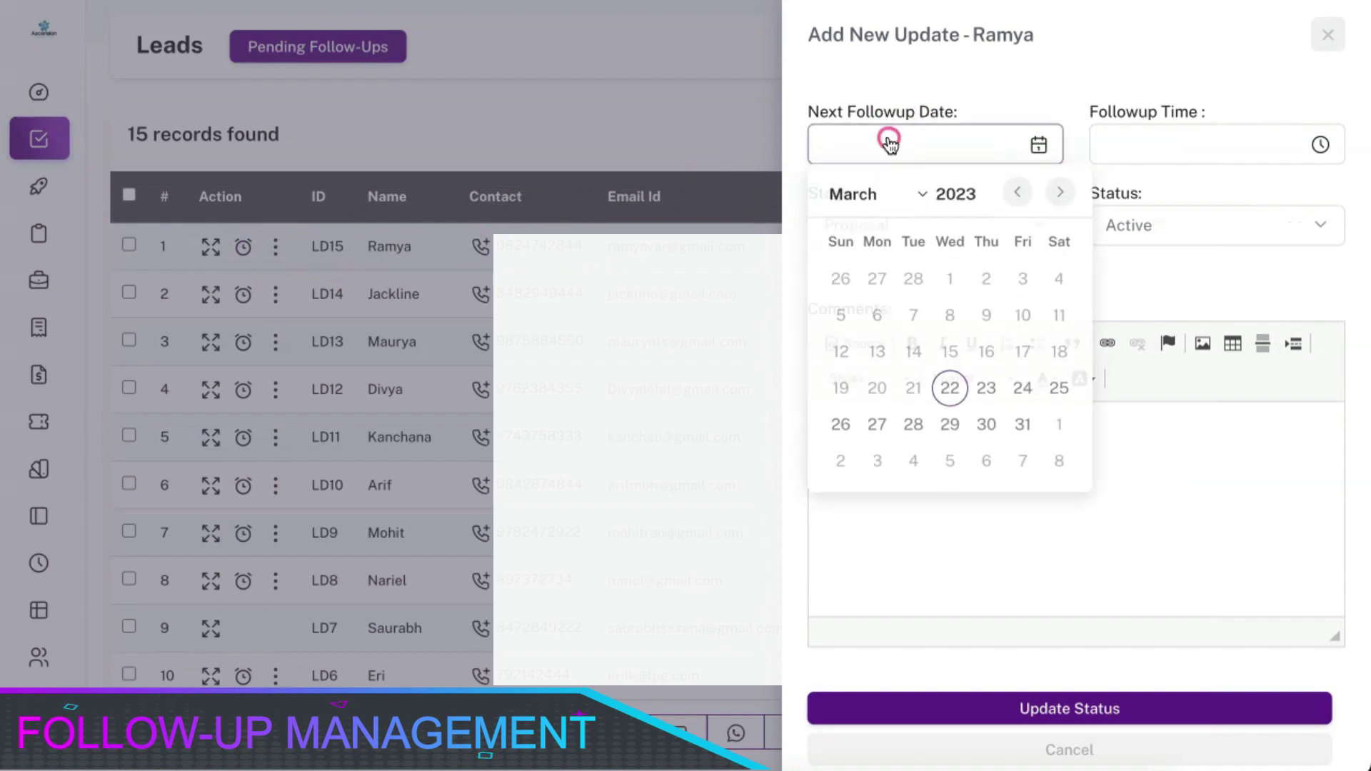
click(1191, 146)
Set the update's stage to Proposal and status to Active, and begin a comment
click(956, 234)
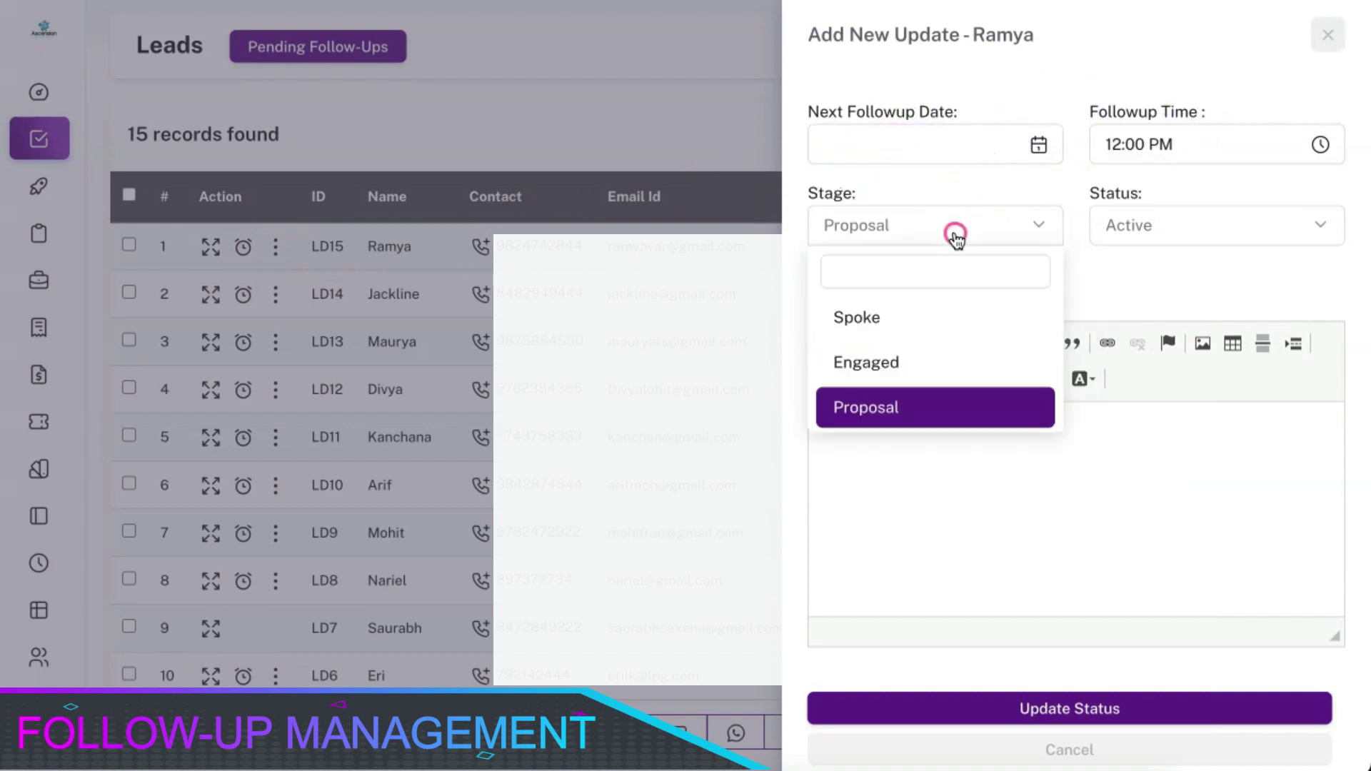
click(1146, 241)
click(919, 495)
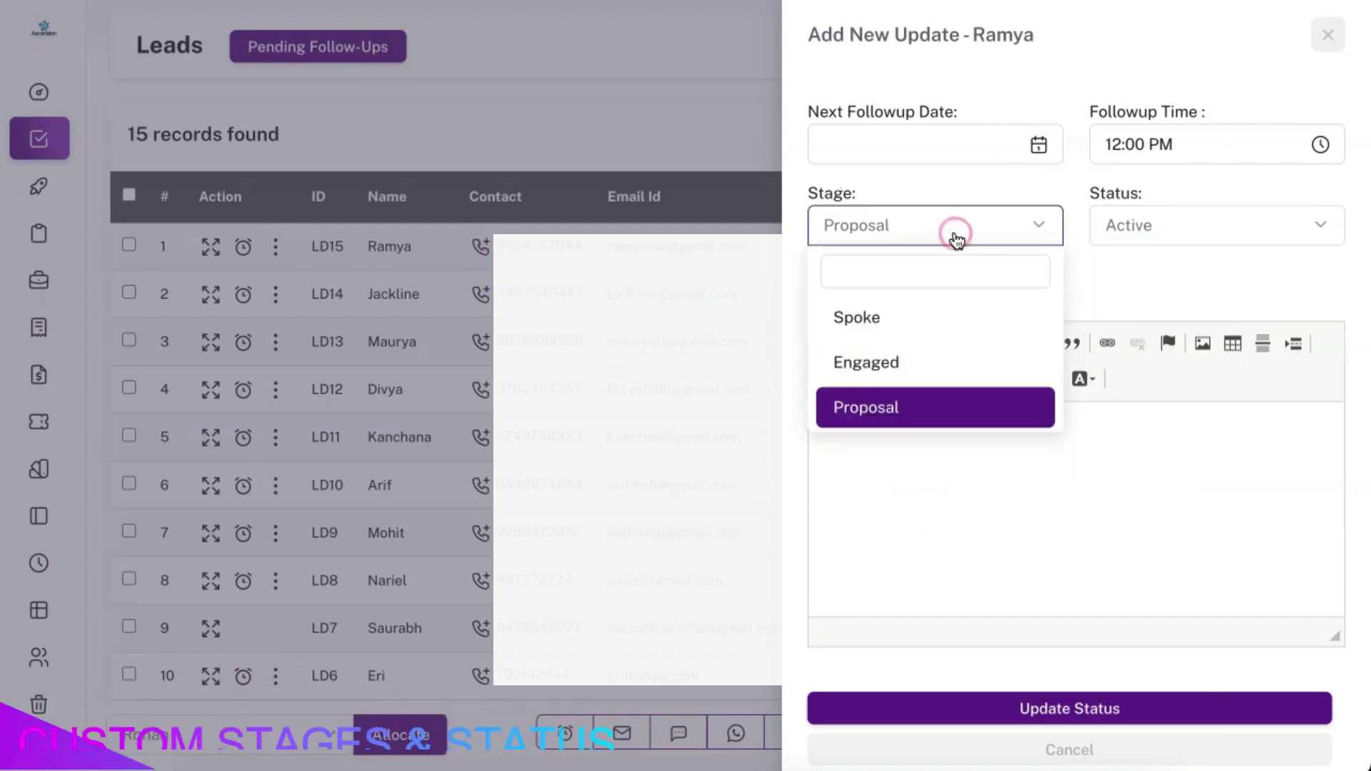
click(1151, 235)
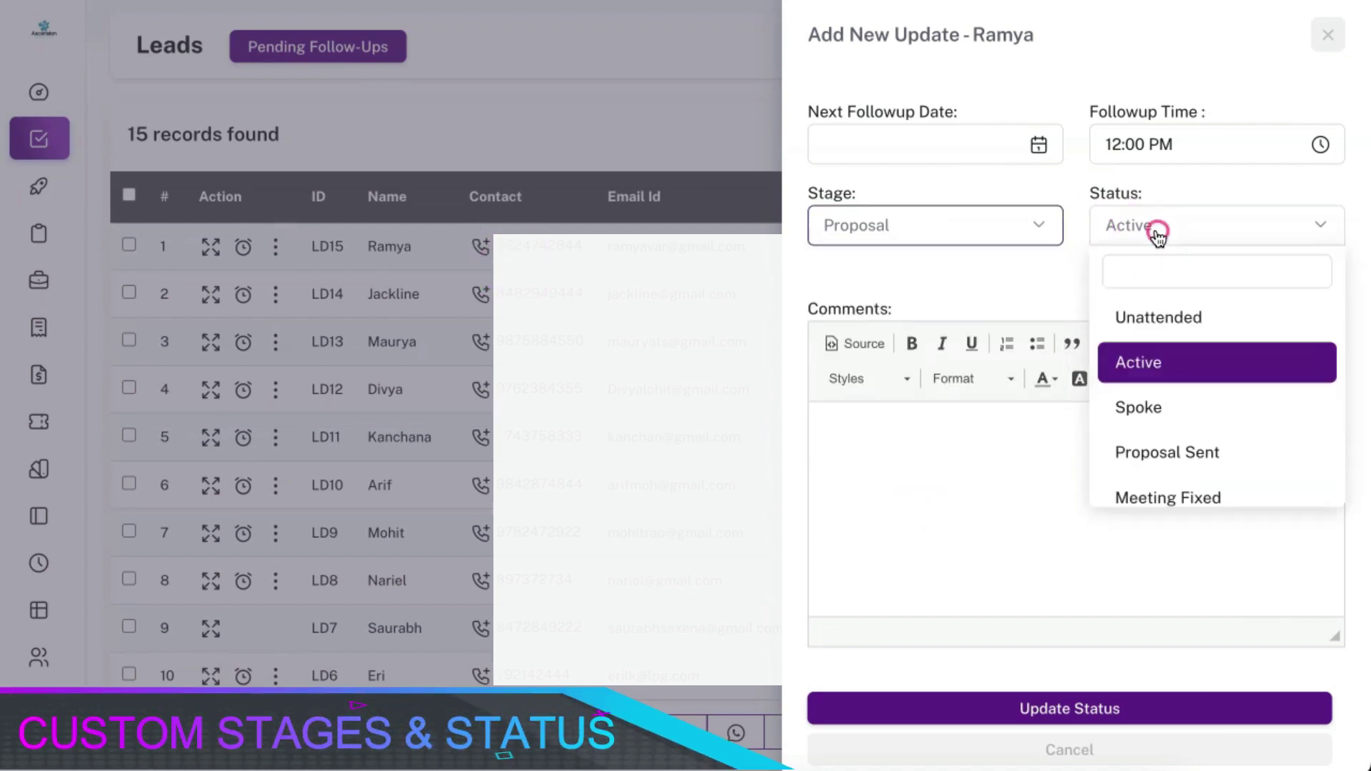
click(921, 498)
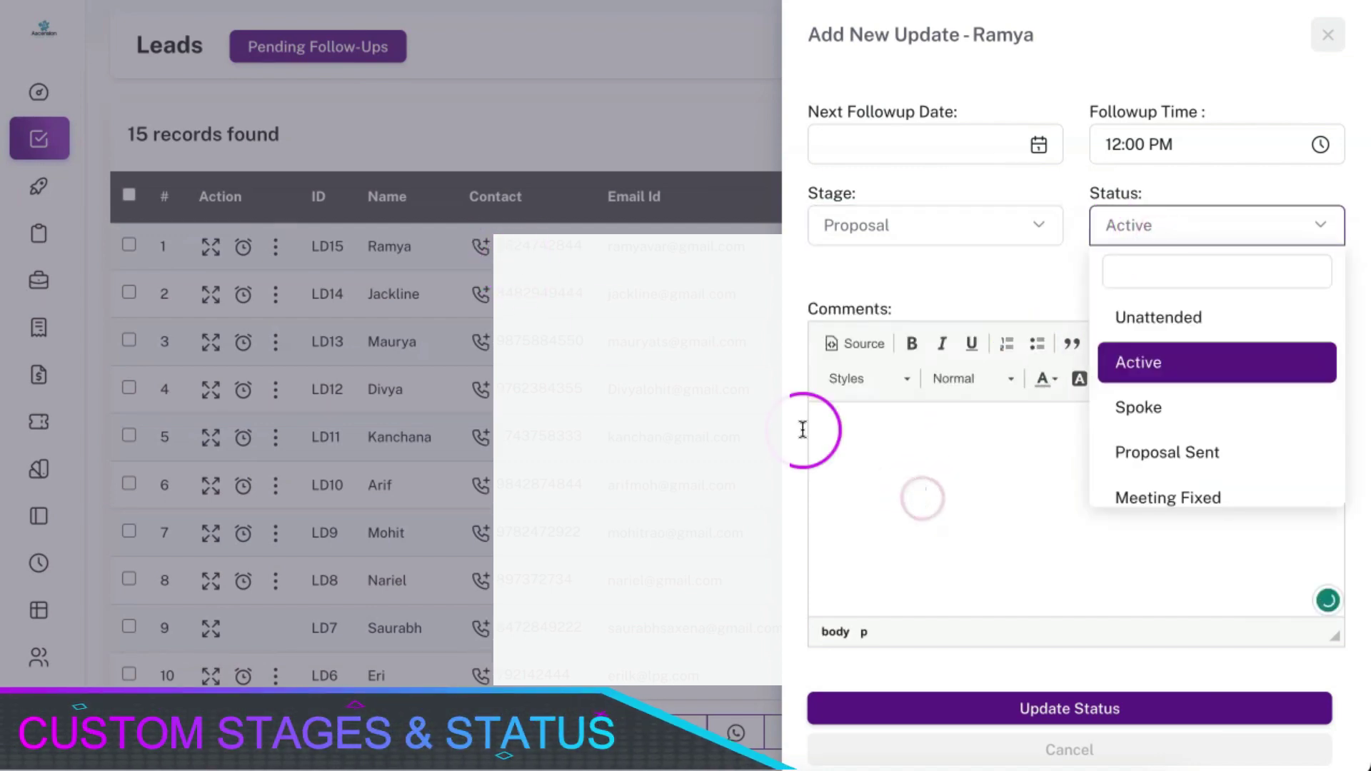
Close the update panel and review notifications for follow-ups and overdue proforma and regular invoices
click(516, 267)
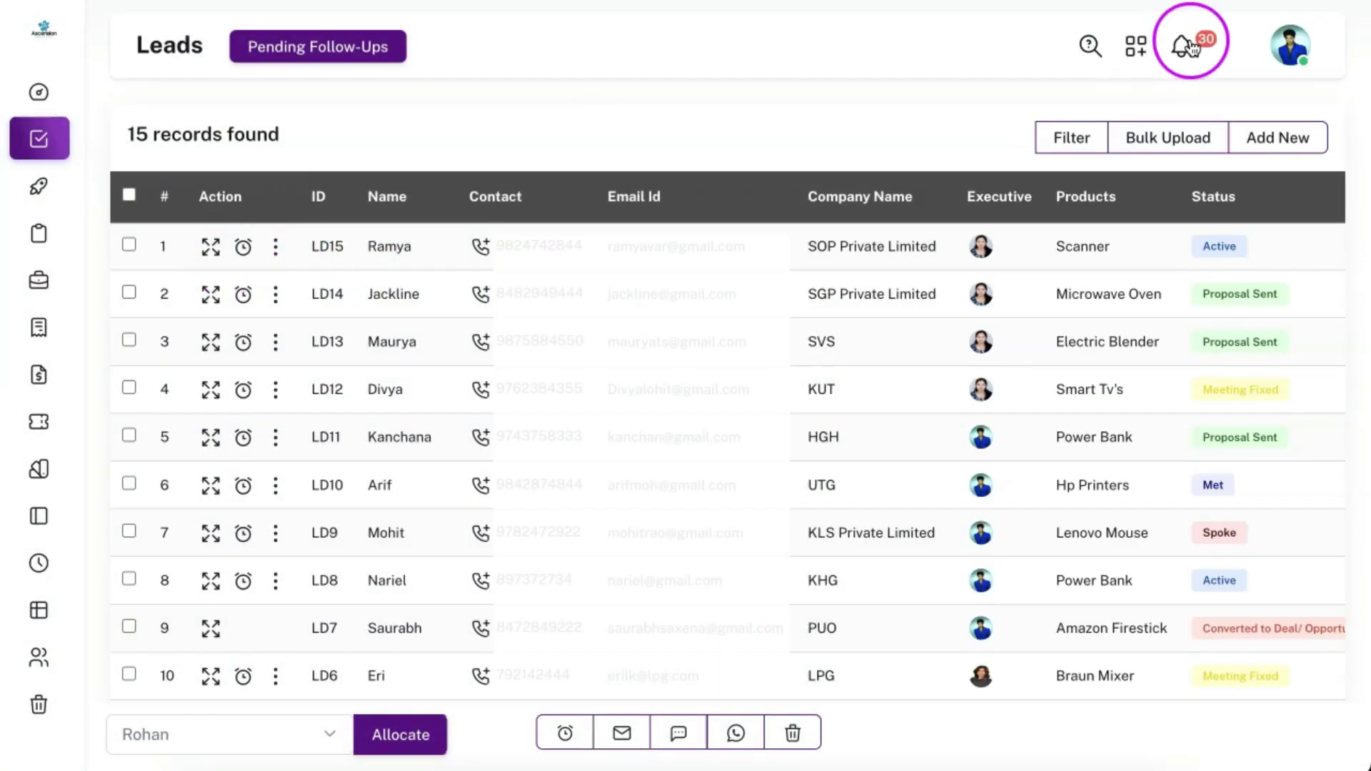
click(1197, 56)
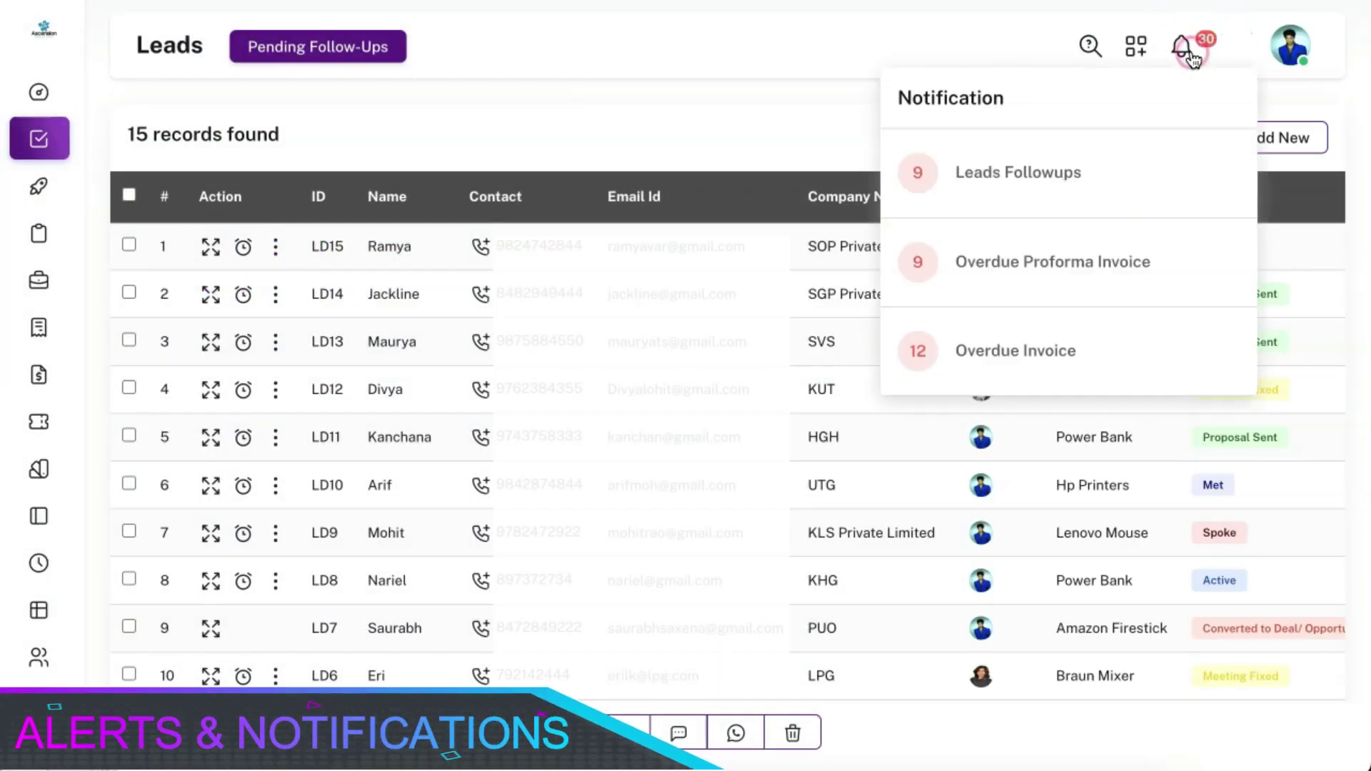
click(1161, 241)
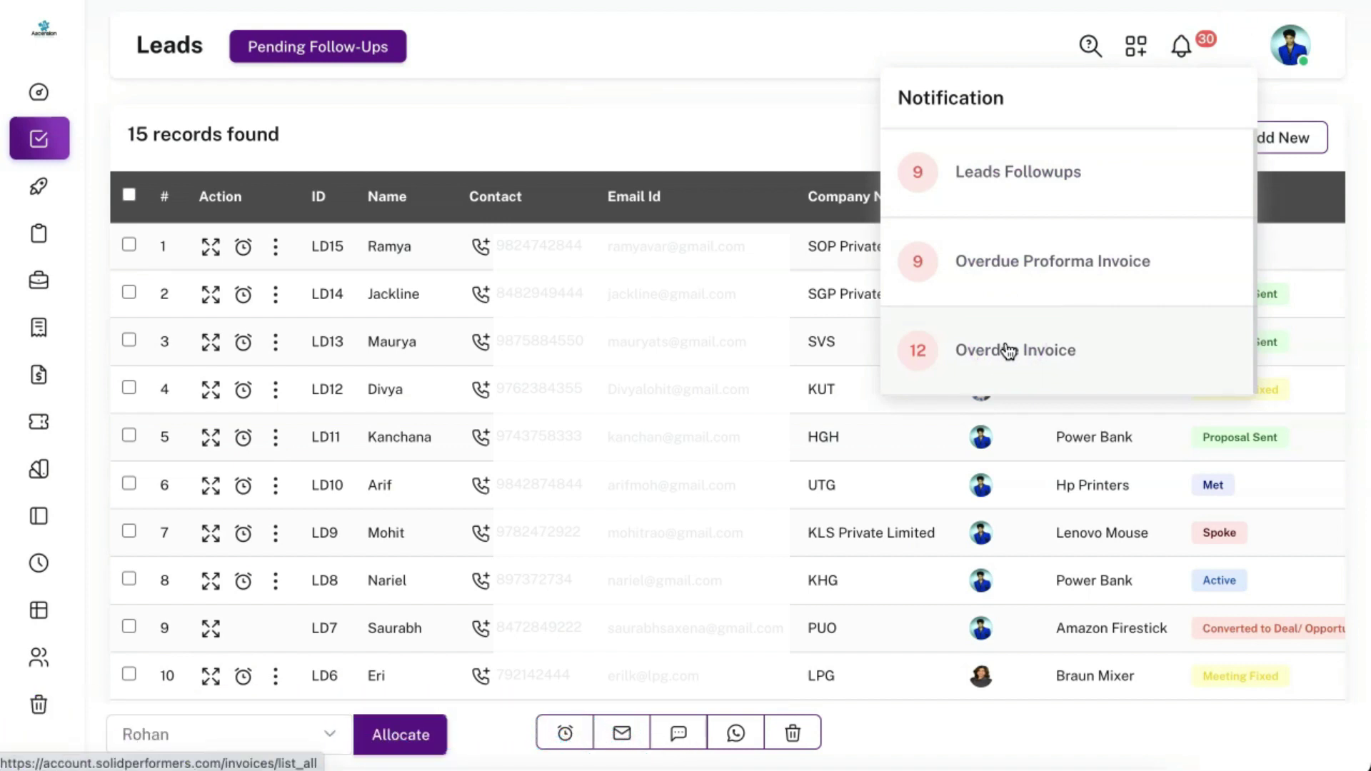
click(822, 145)
Open lead LD15's quick view and check its Follow-ups and Details tabs
click(211, 250)
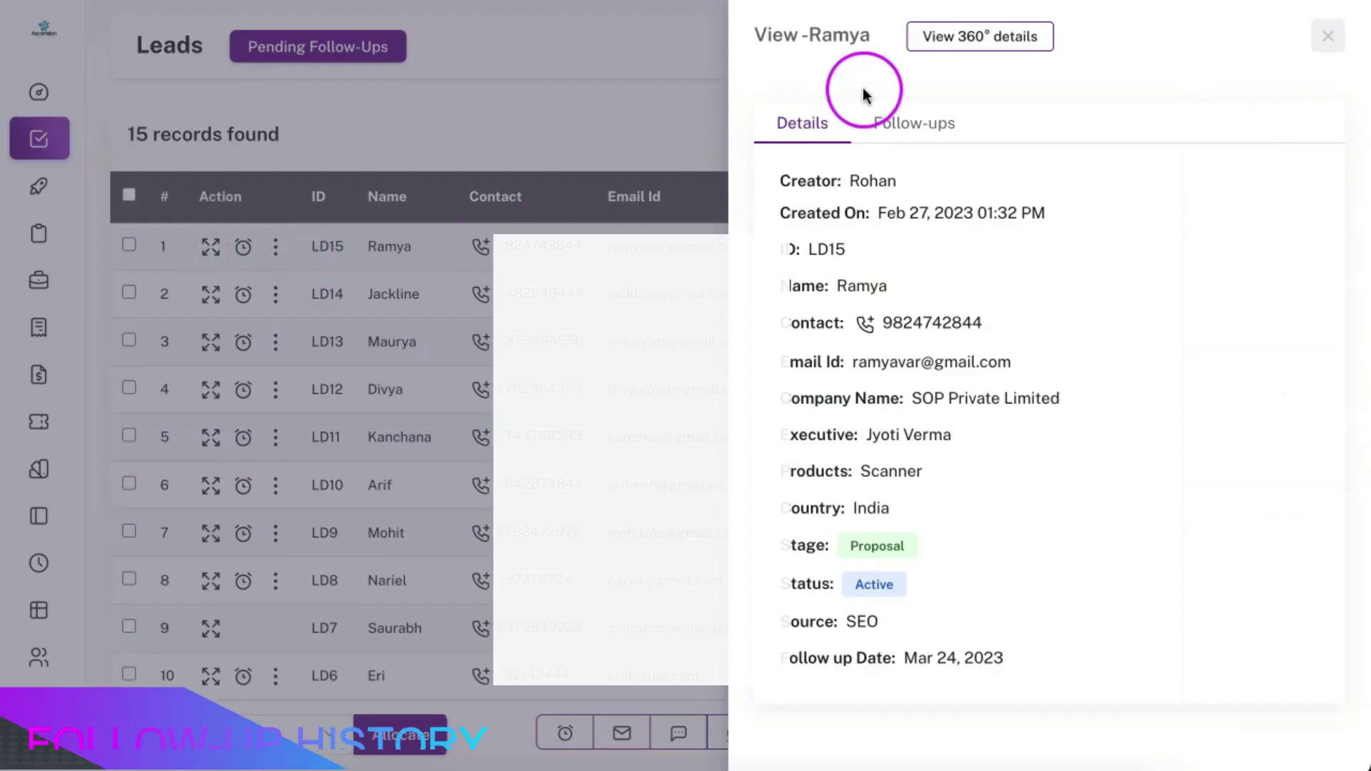
click(915, 133)
scroll(909, 288, down, 2)
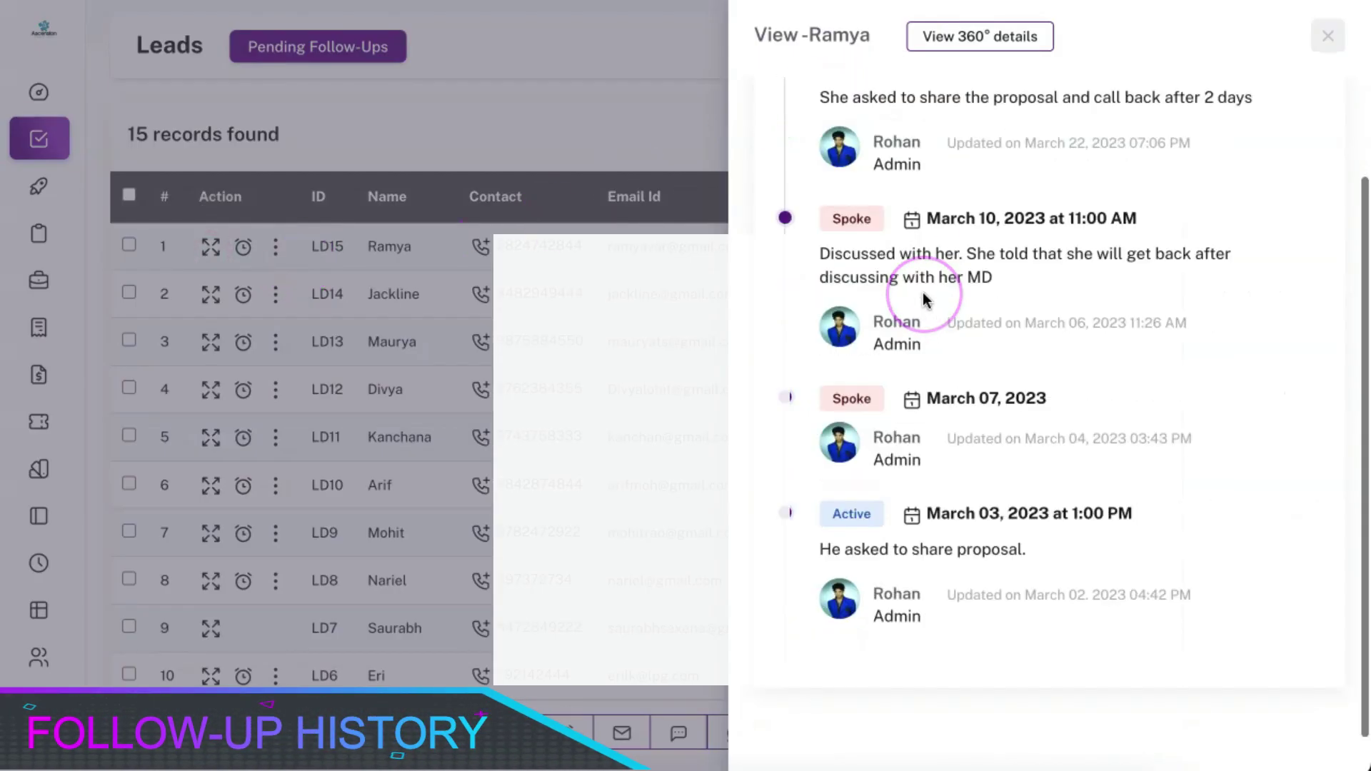
scroll(906, 348, up, 2)
click(927, 415)
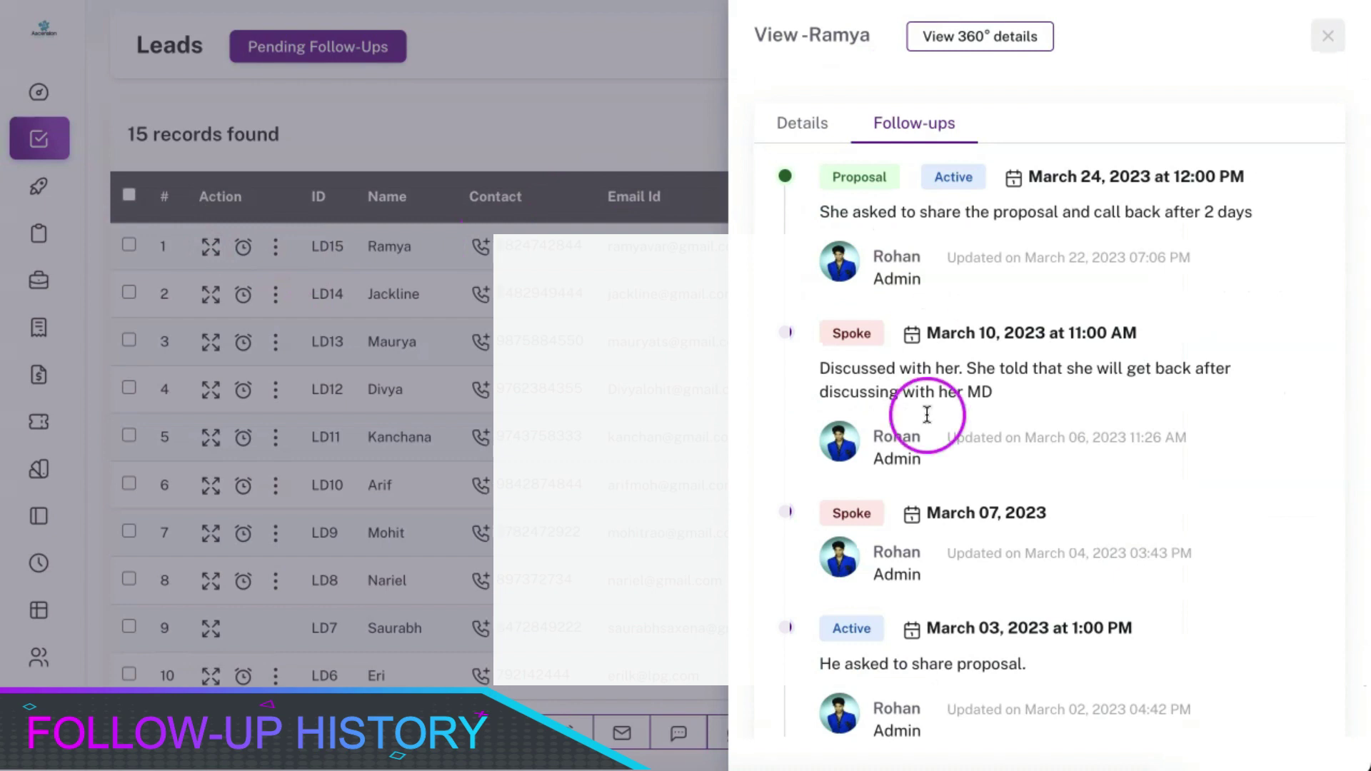
click(806, 126)
click(976, 297)
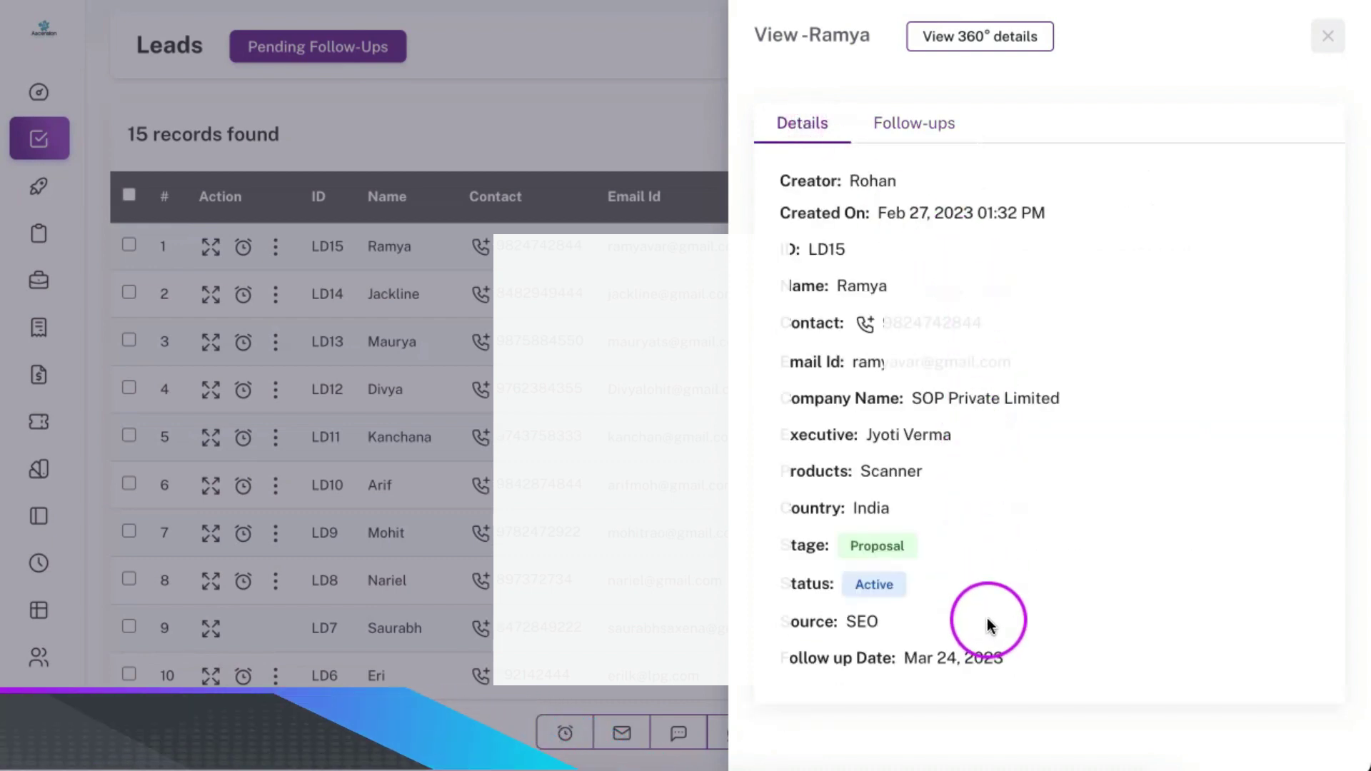
On LD15's 360° page, check History, Uploads, the two linked deals and proposal PRO113
click(984, 39)
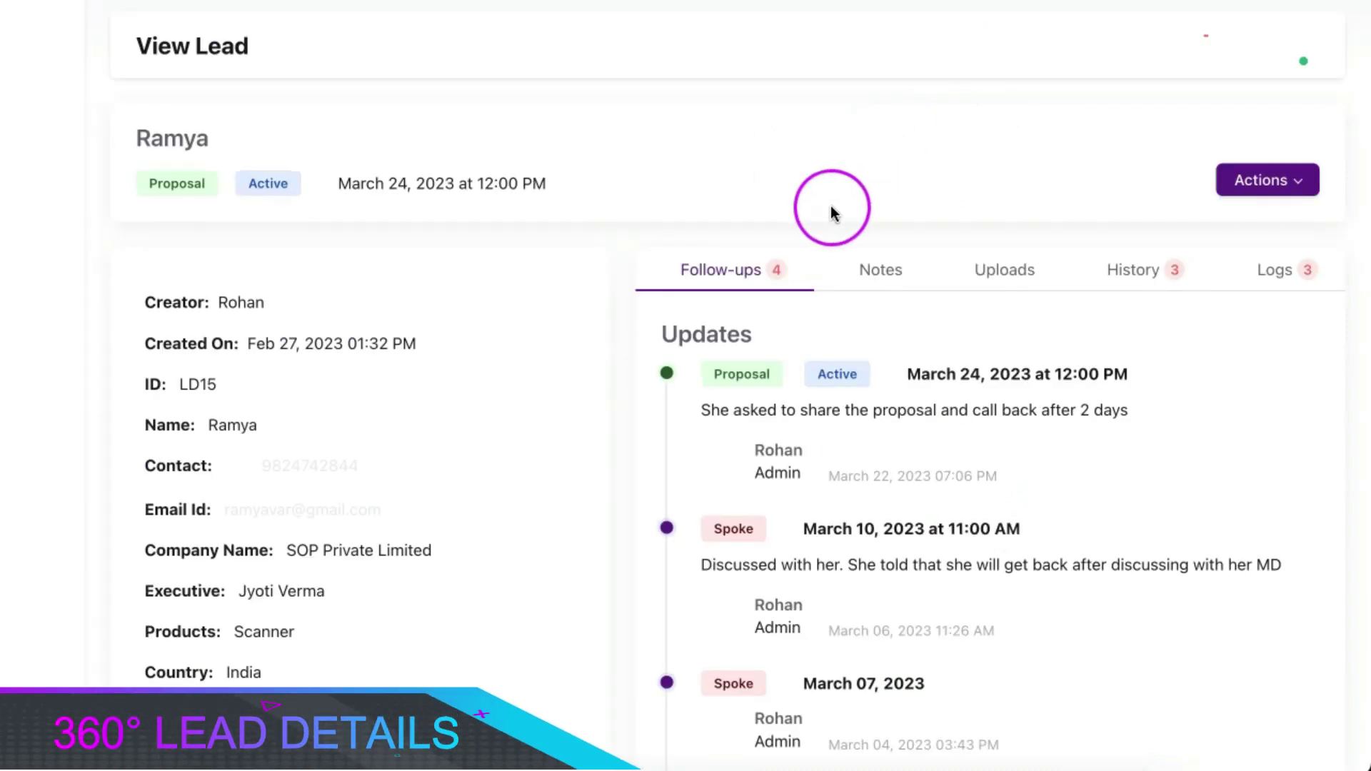
scroll(847, 477, down, 5)
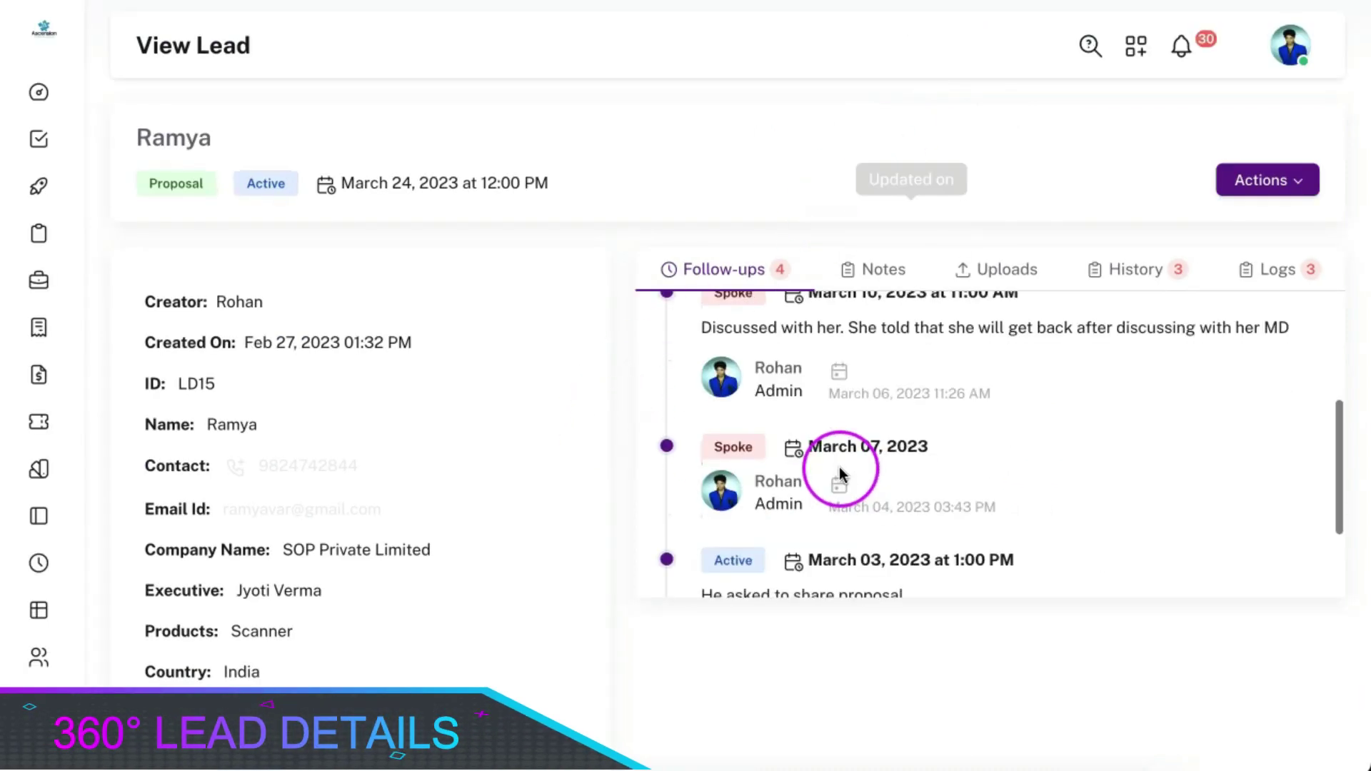
click(1146, 281)
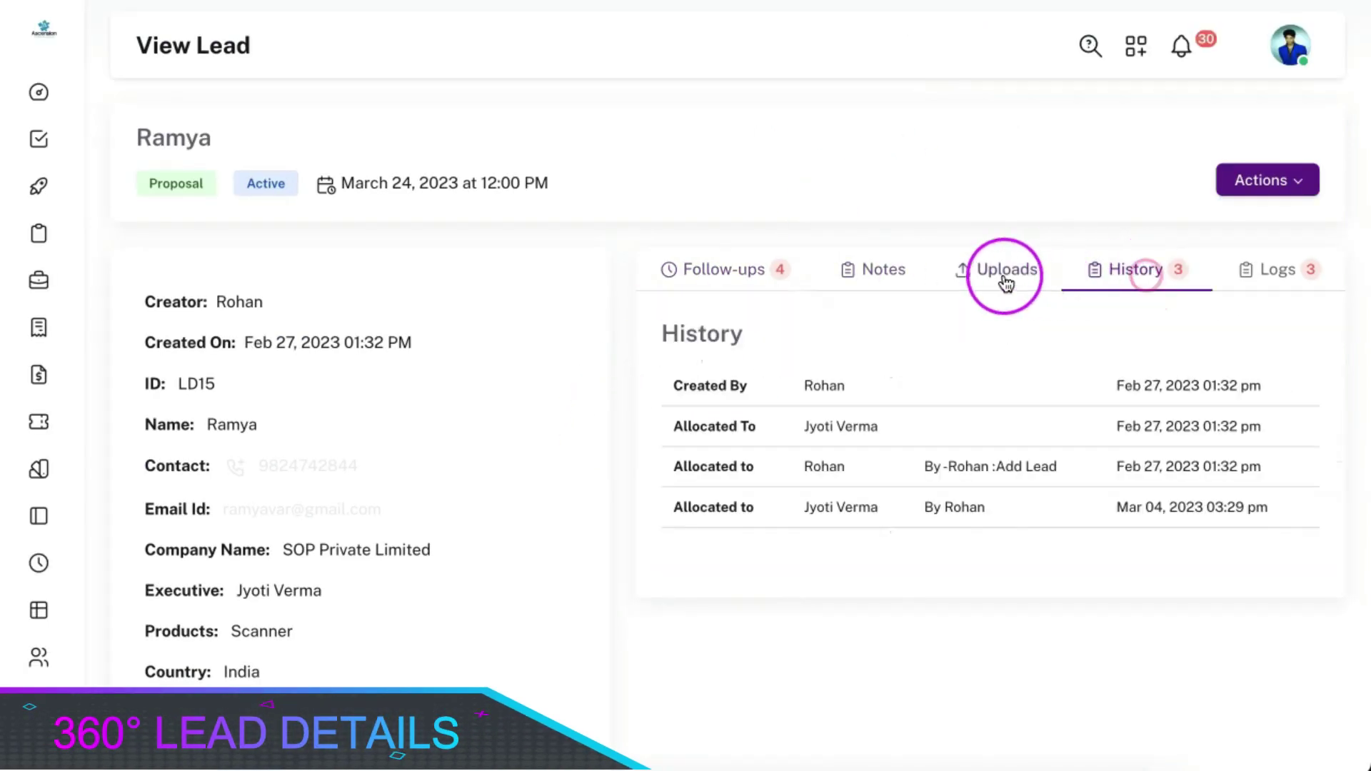
click(991, 281)
scroll(630, 315, down, 12)
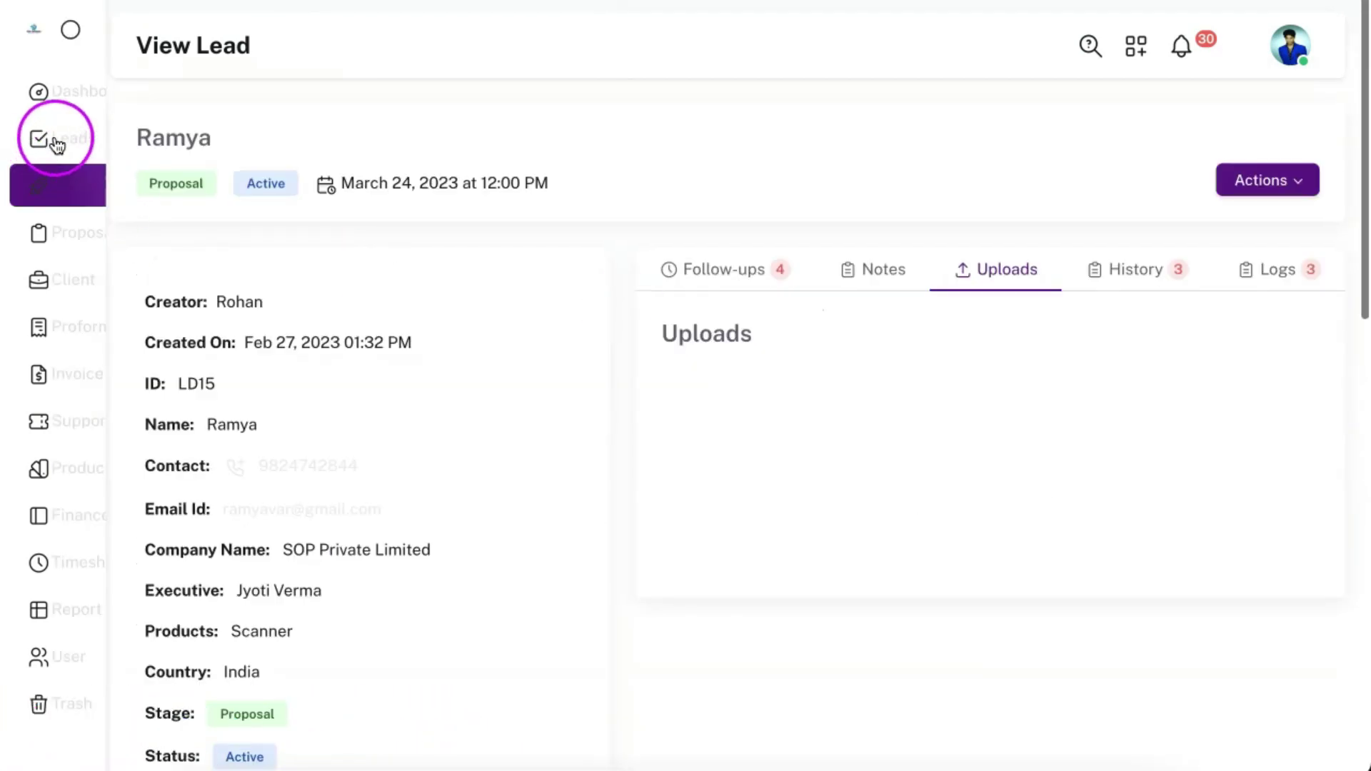
Convert lead LD14 on the Leads list into a deal/opportunity
click(56, 143)
click(275, 294)
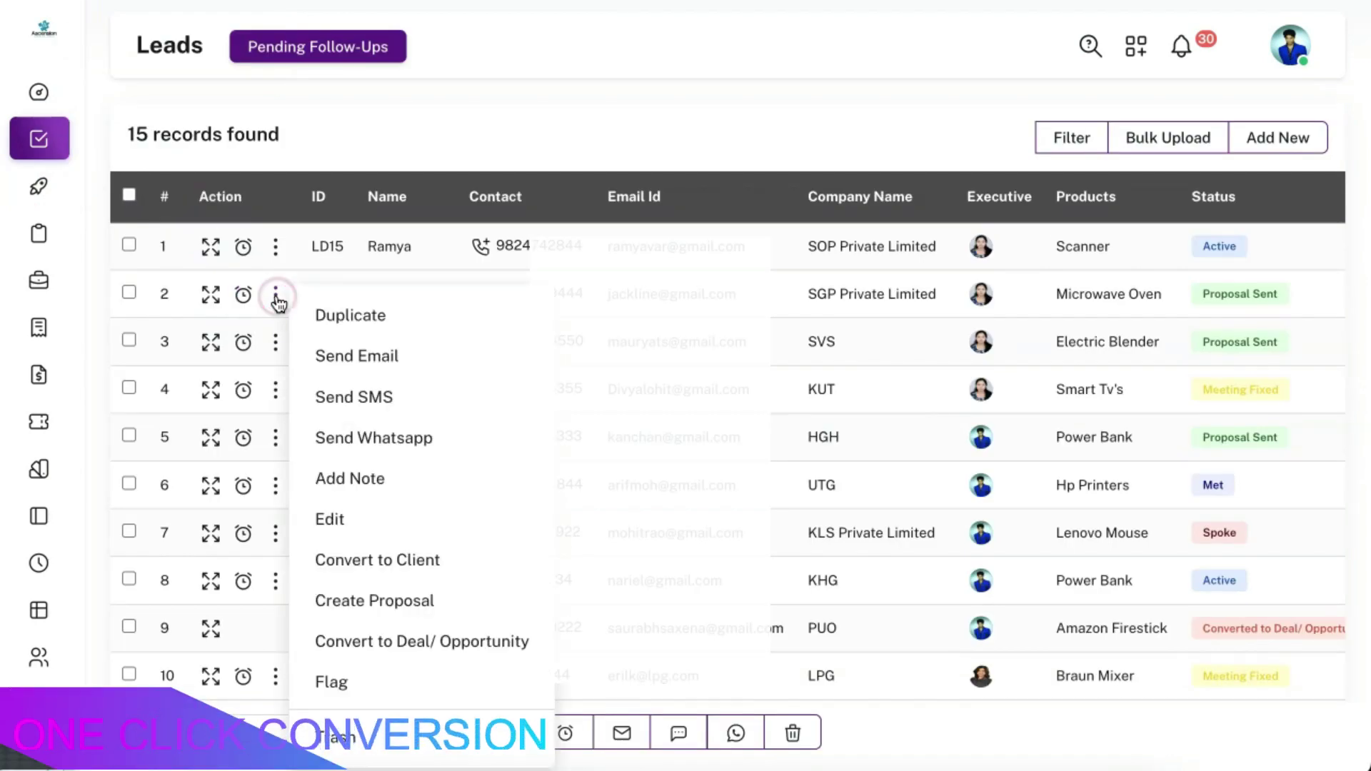
click(443, 642)
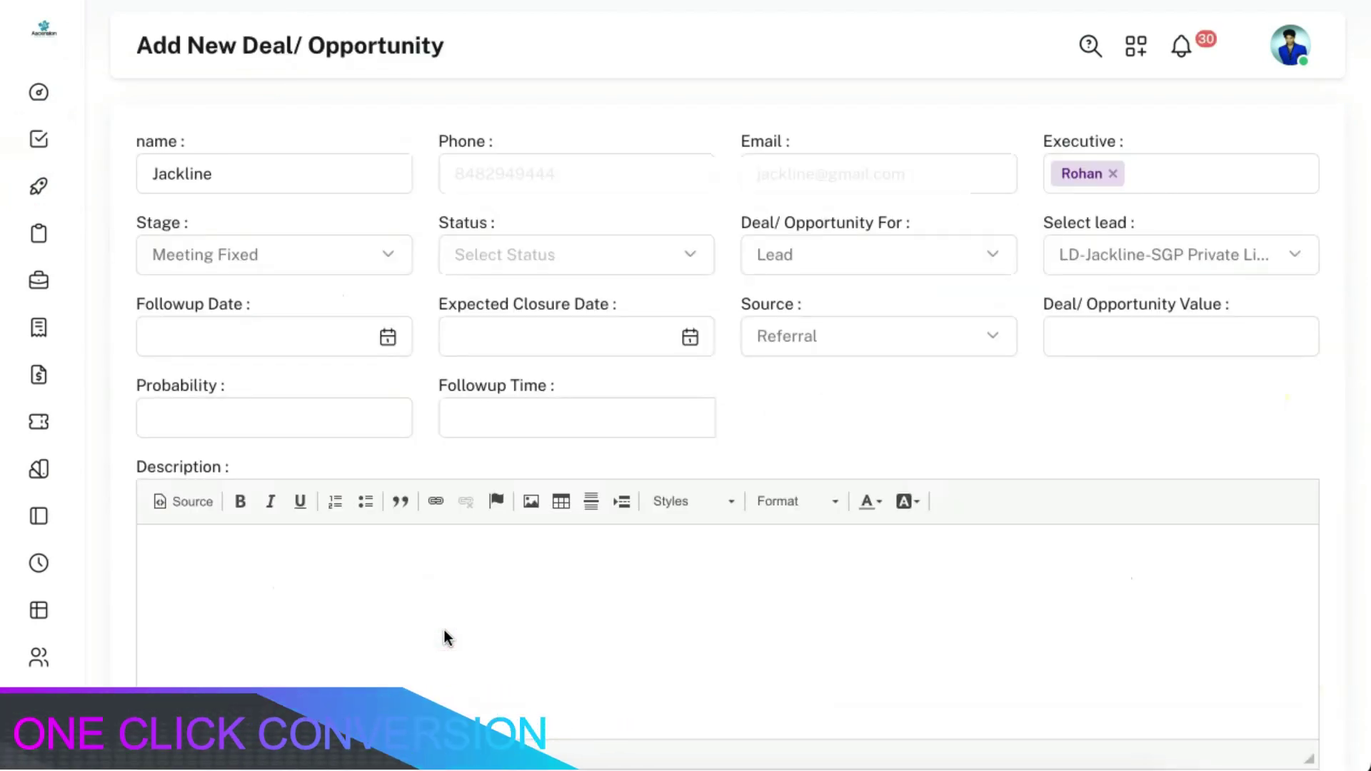
Browse the Deal/Opportunity list's stages, values and closure dates
click(42, 189)
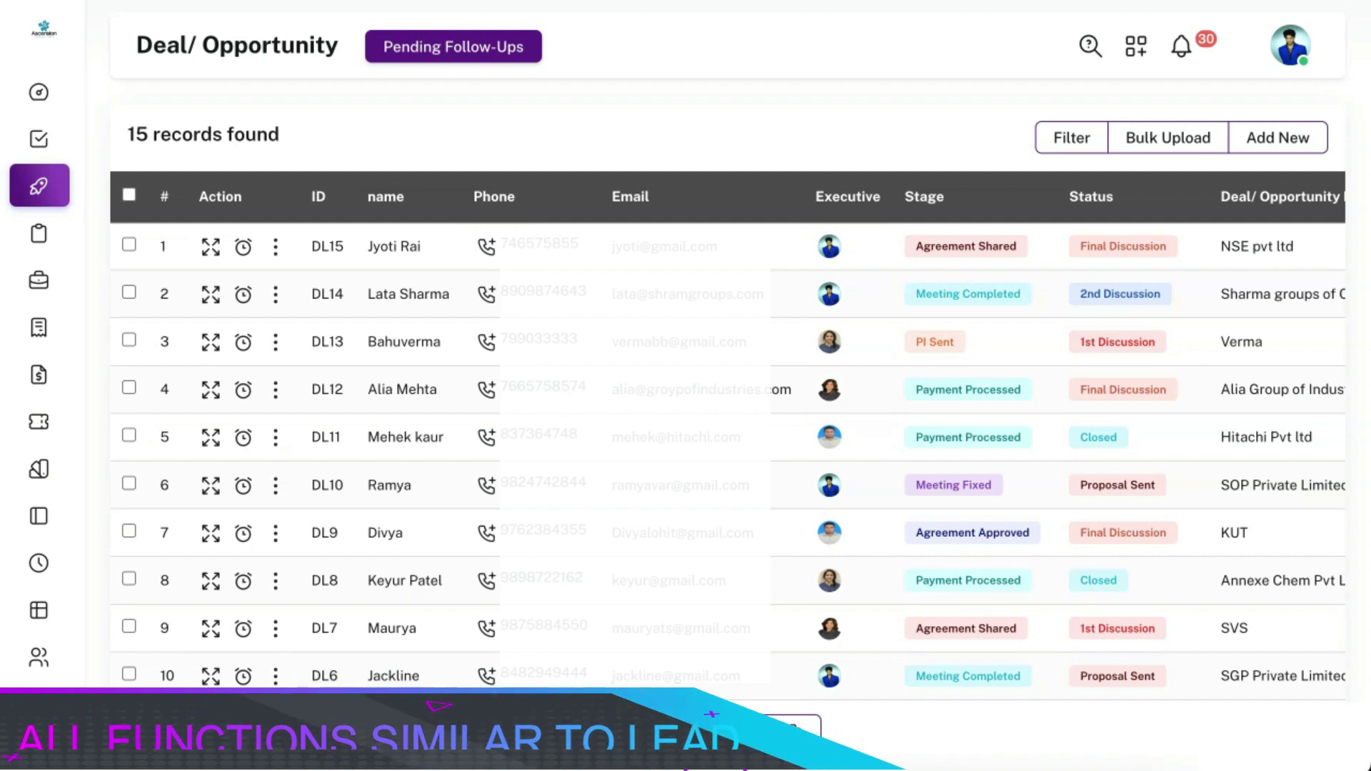
scroll(940, 507, right, 5)
scroll(940, 507, right, 5)
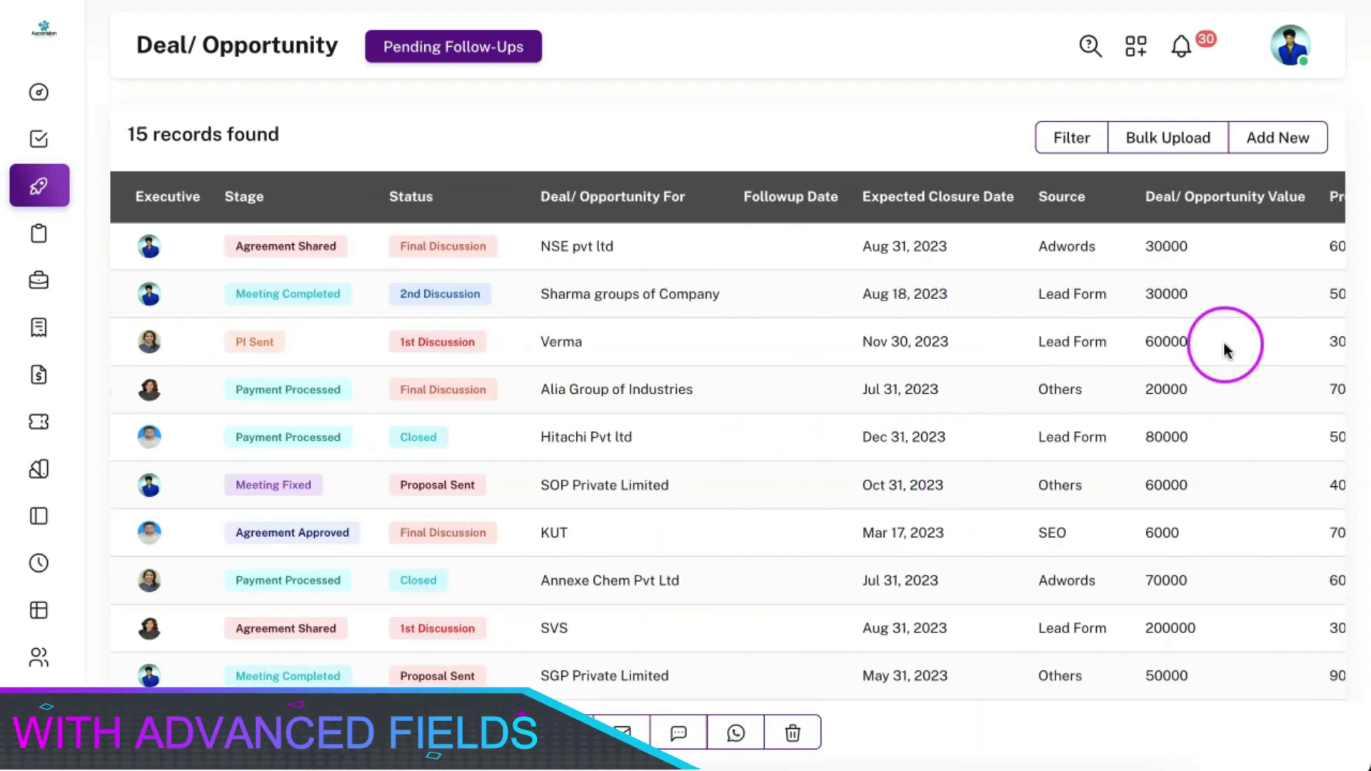
scroll(1223, 341, right, 2)
mouse_move(250, 197)
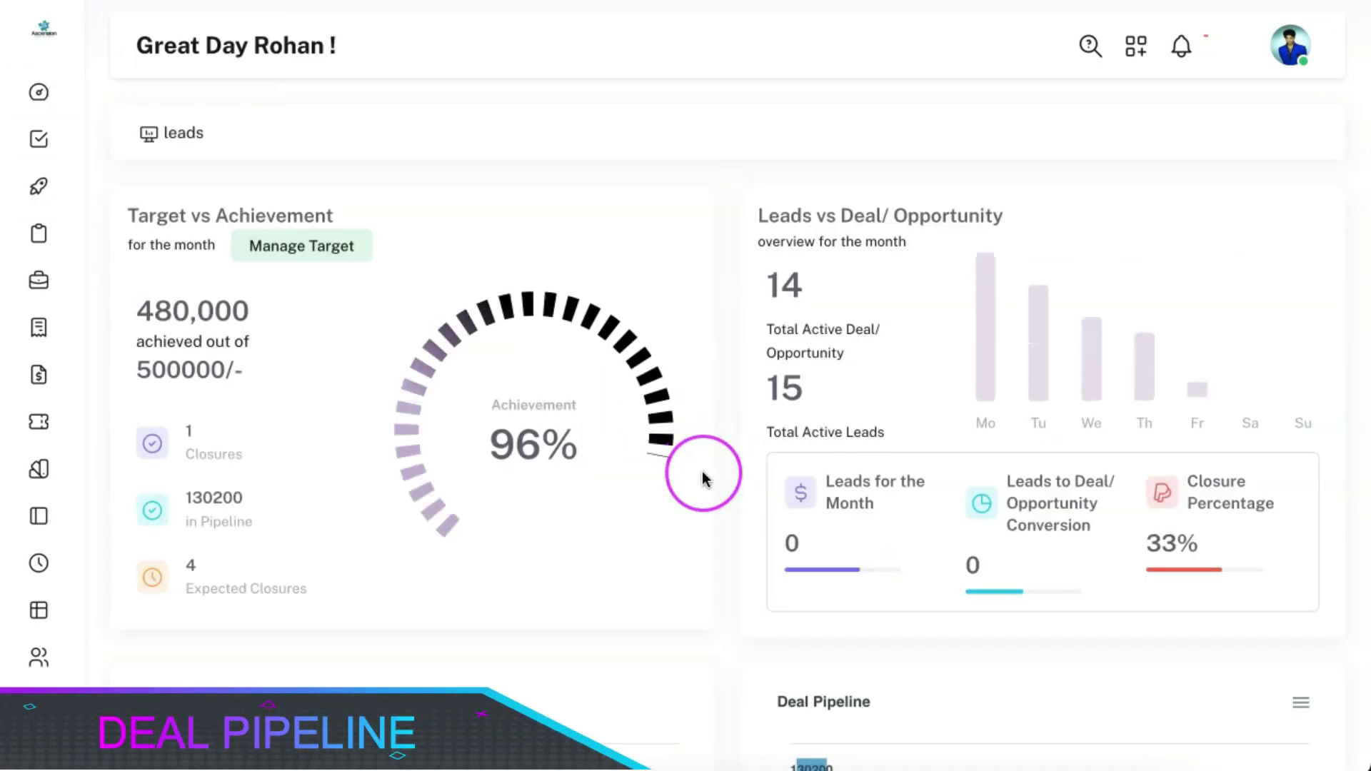
Show the Deal Pipeline chart: 130200 March, 93000 August, 40000 December
scroll(703, 477, down, 5)
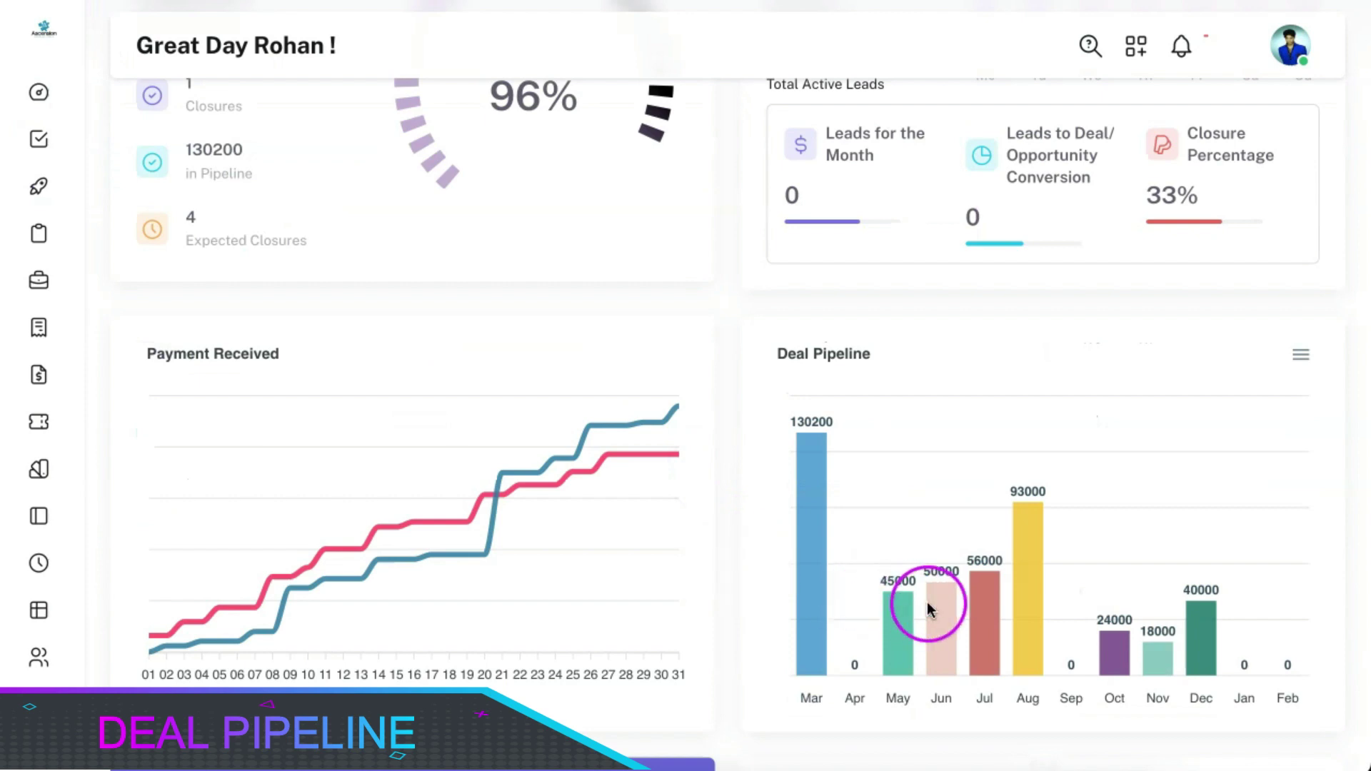
mouse_move(1206, 627)
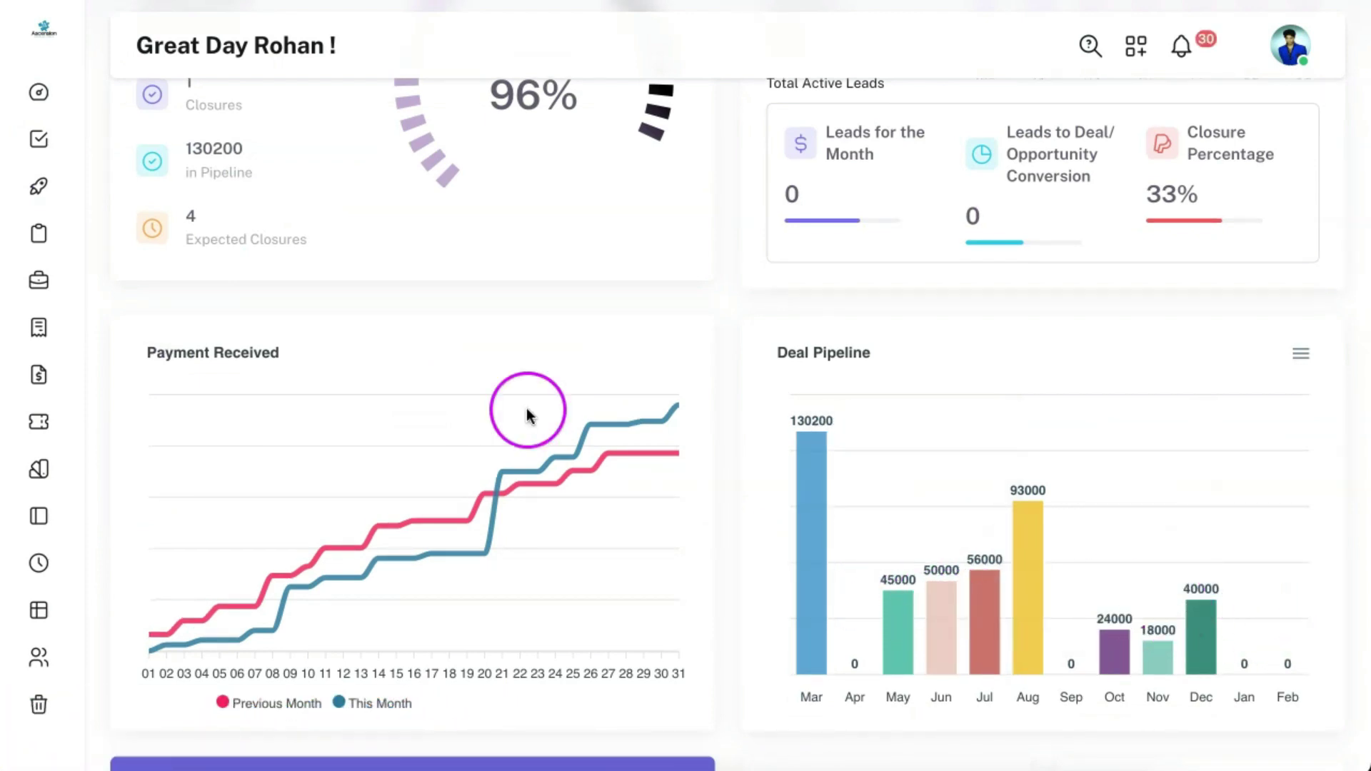
mouse_move(57, 209)
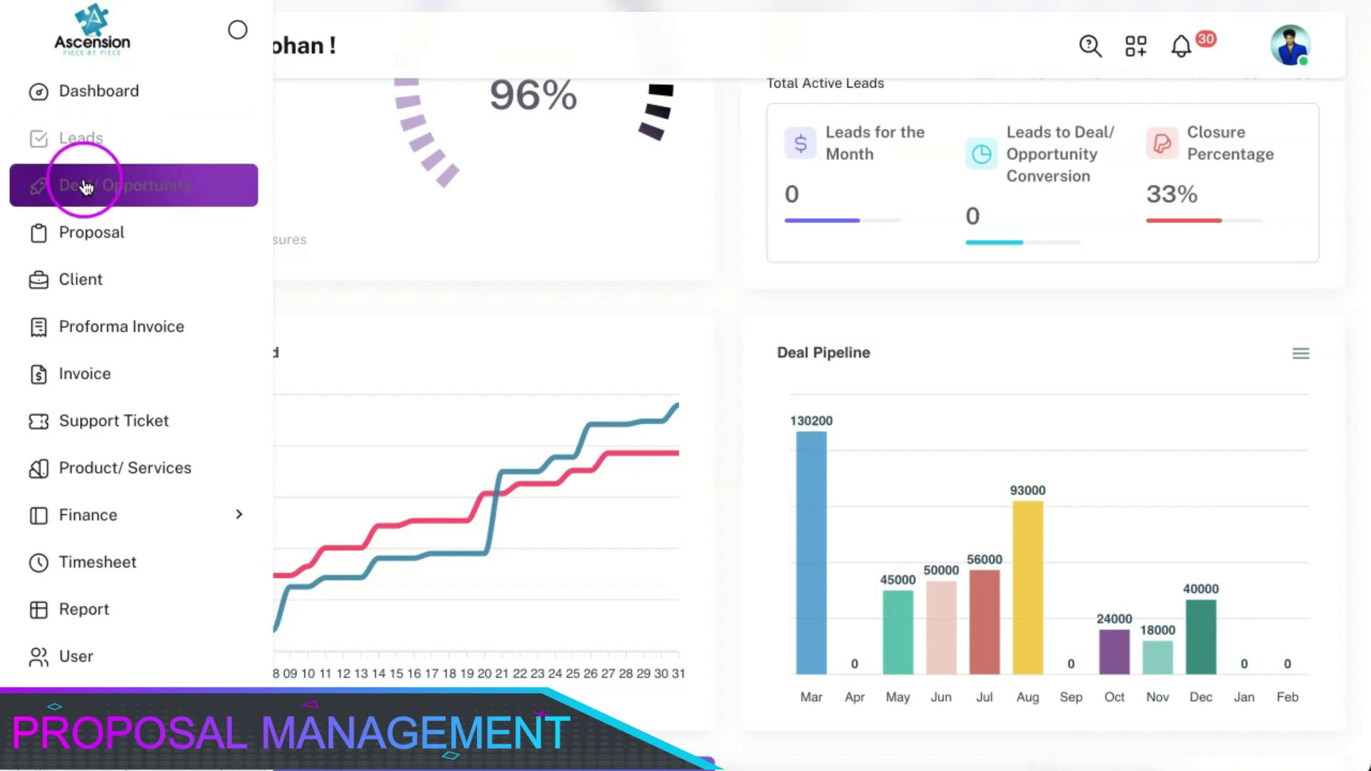
In the Proposal list, open Add Update for proposal PRO116, then close it
click(87, 243)
click(255, 248)
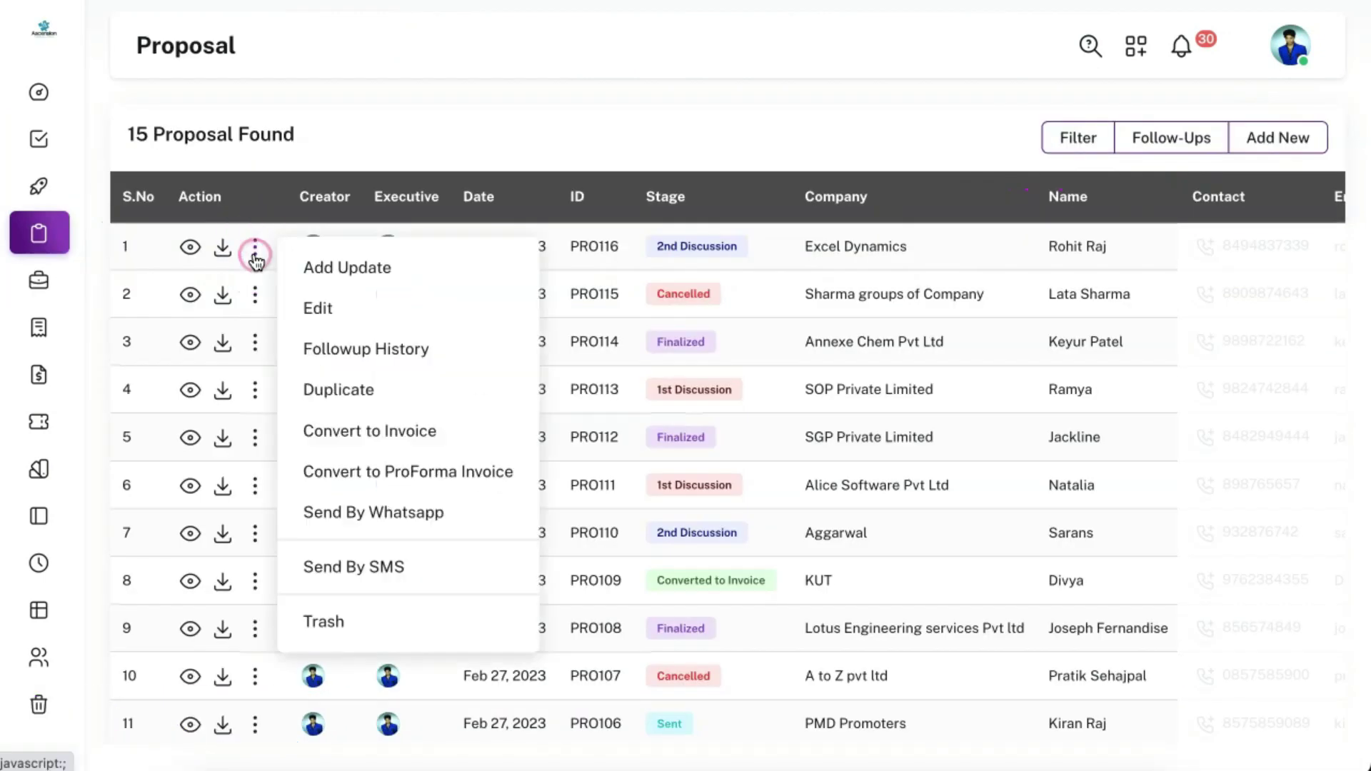
click(344, 270)
click(359, 171)
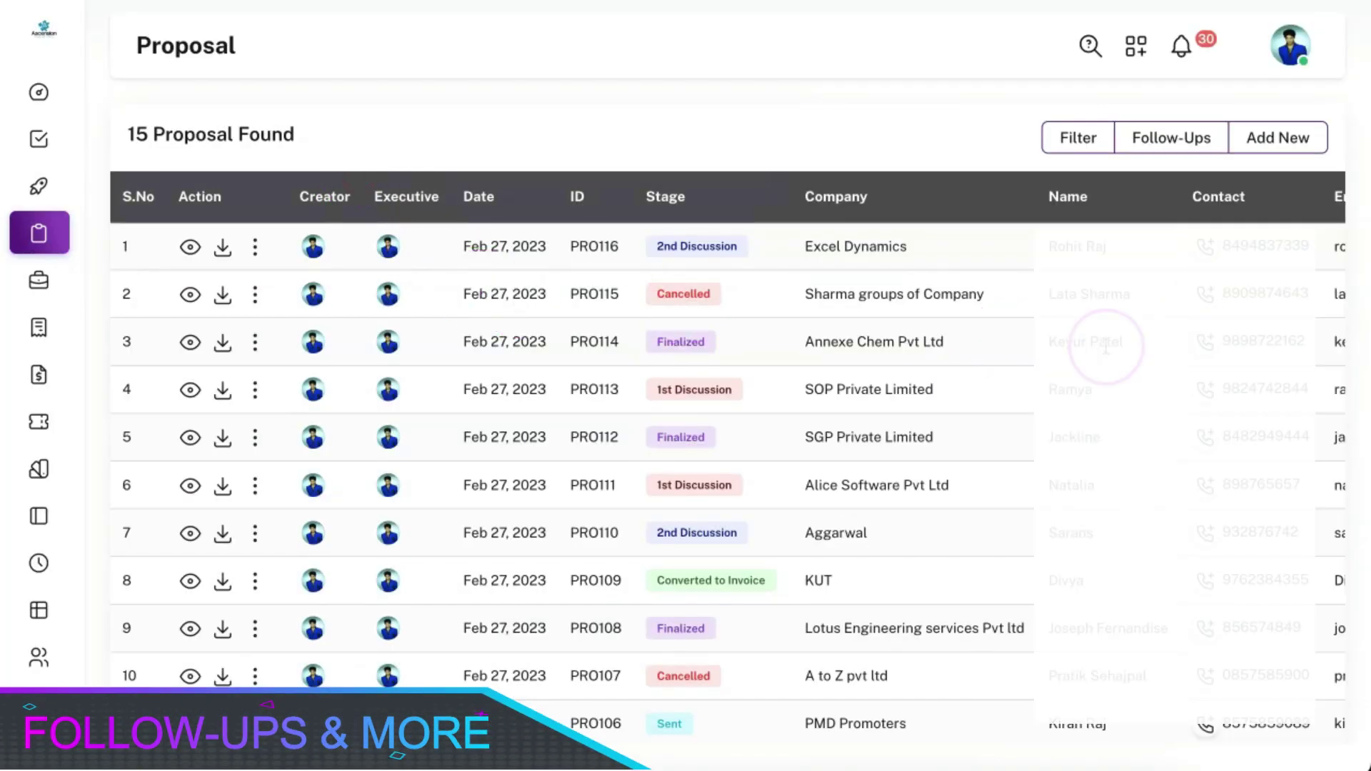
Start a new INR proposal dated 22-03-2023, valid till 06-04-2023, and open its Proposal for choices
scroll(1105, 346, right, 2)
scroll(1106, 346, right, 3)
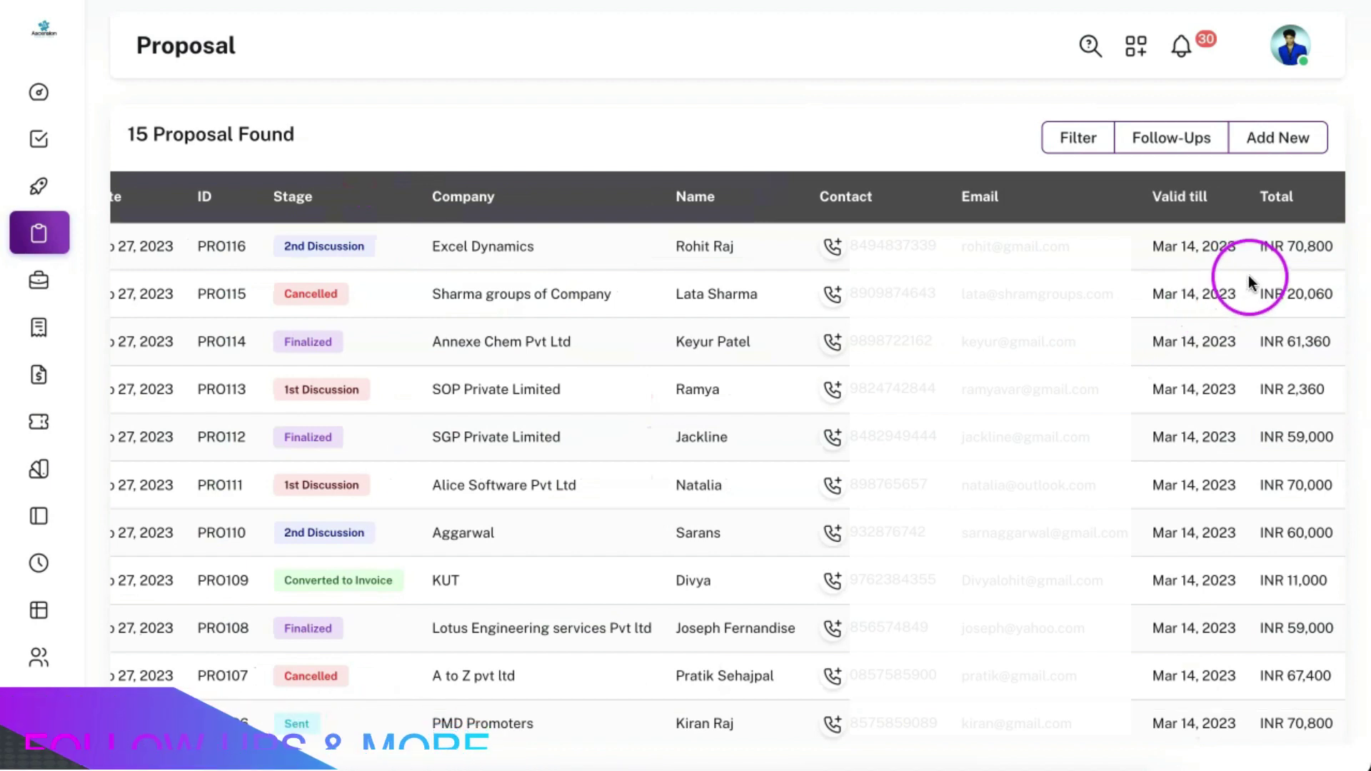
click(1297, 143)
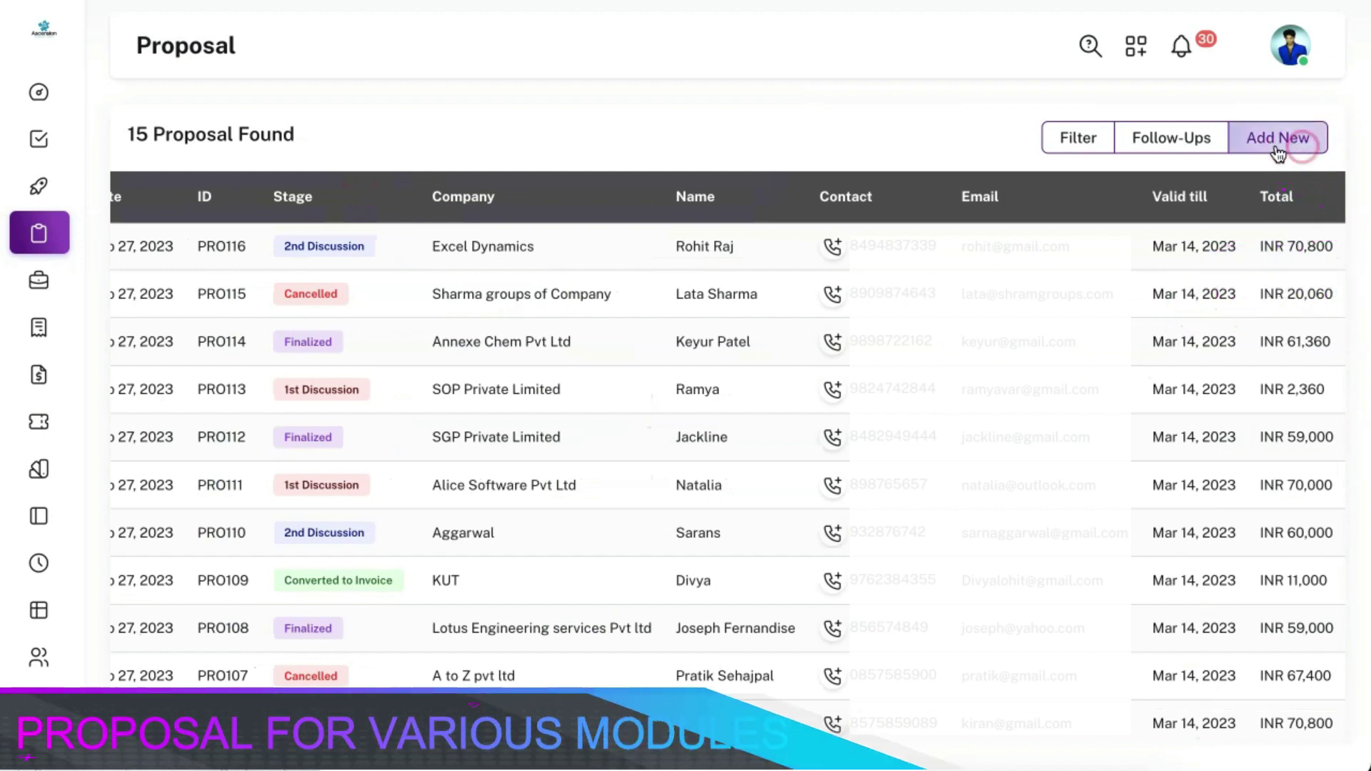
click(1140, 427)
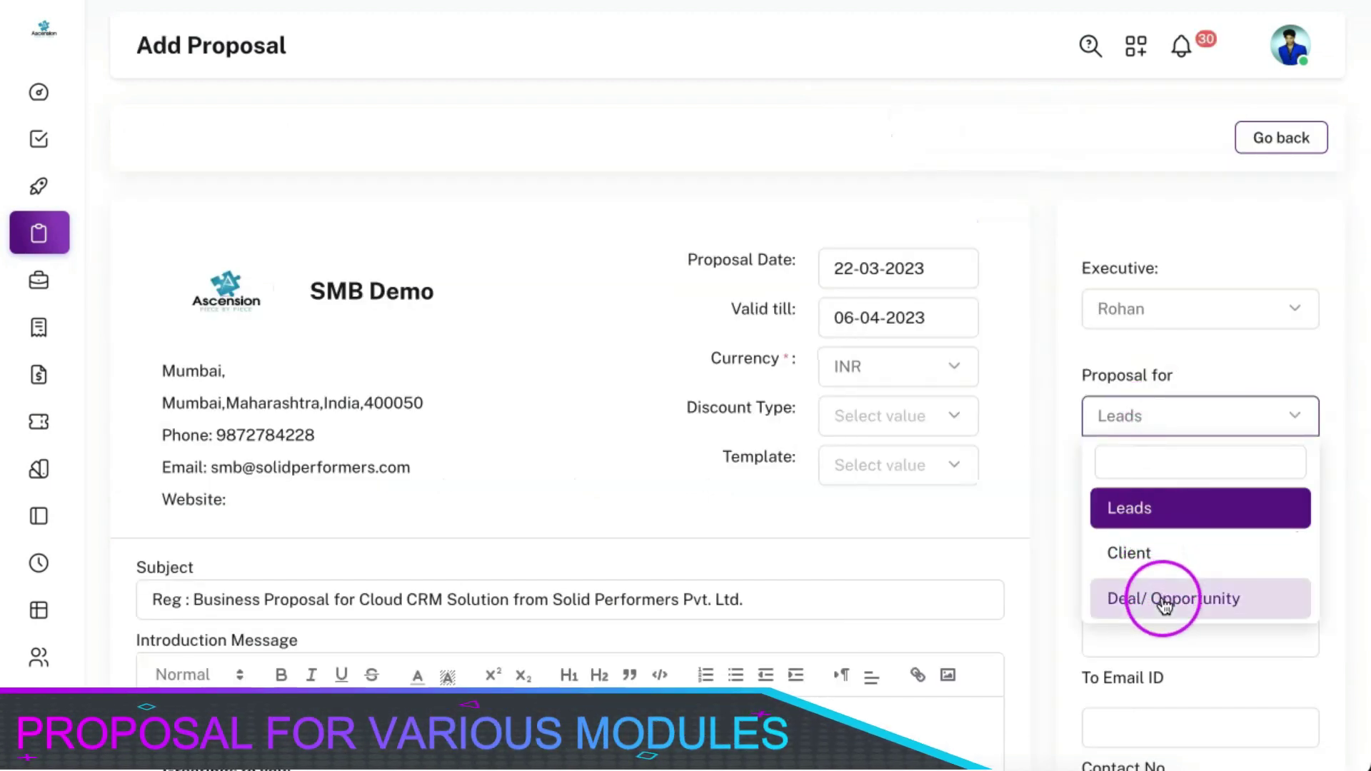
Keep the proposal addressed to Leads and apply the Quote 1 template
click(1060, 495)
click(939, 465)
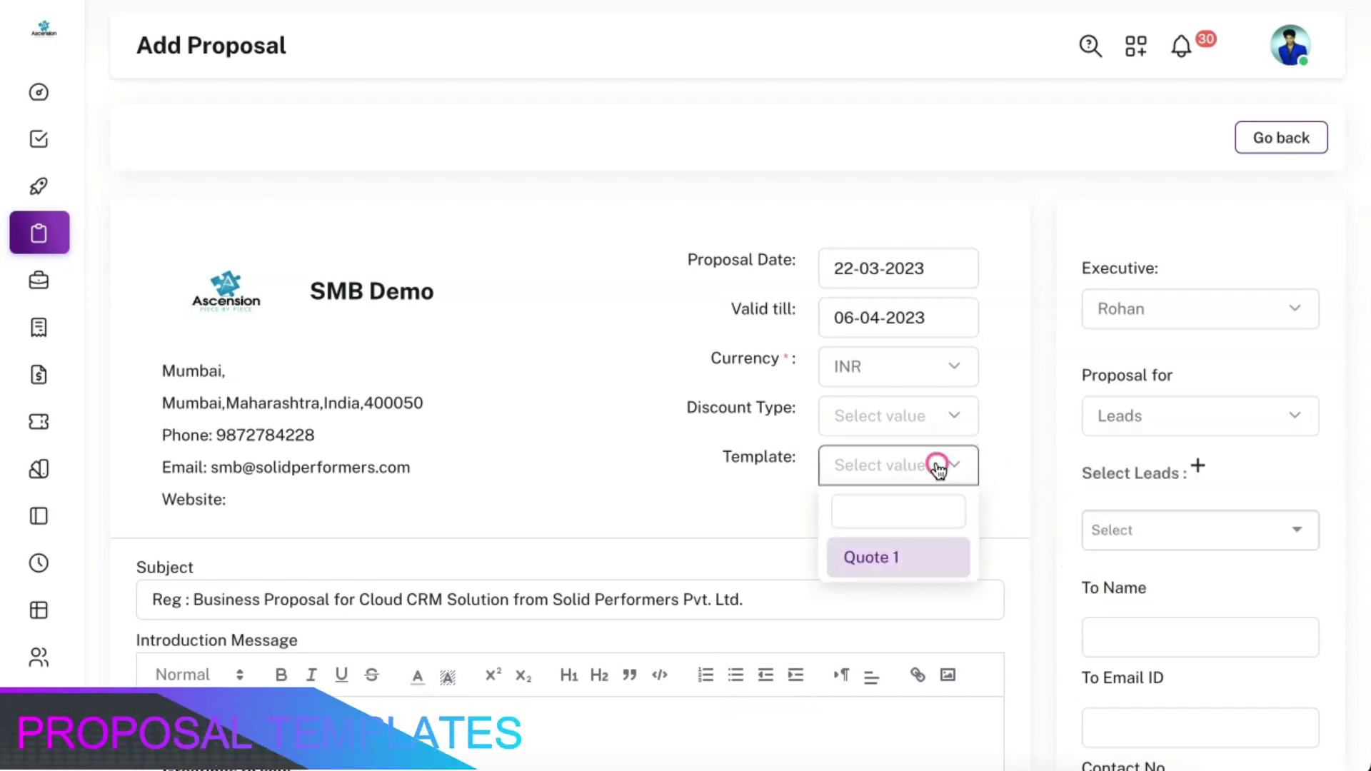
click(935, 570)
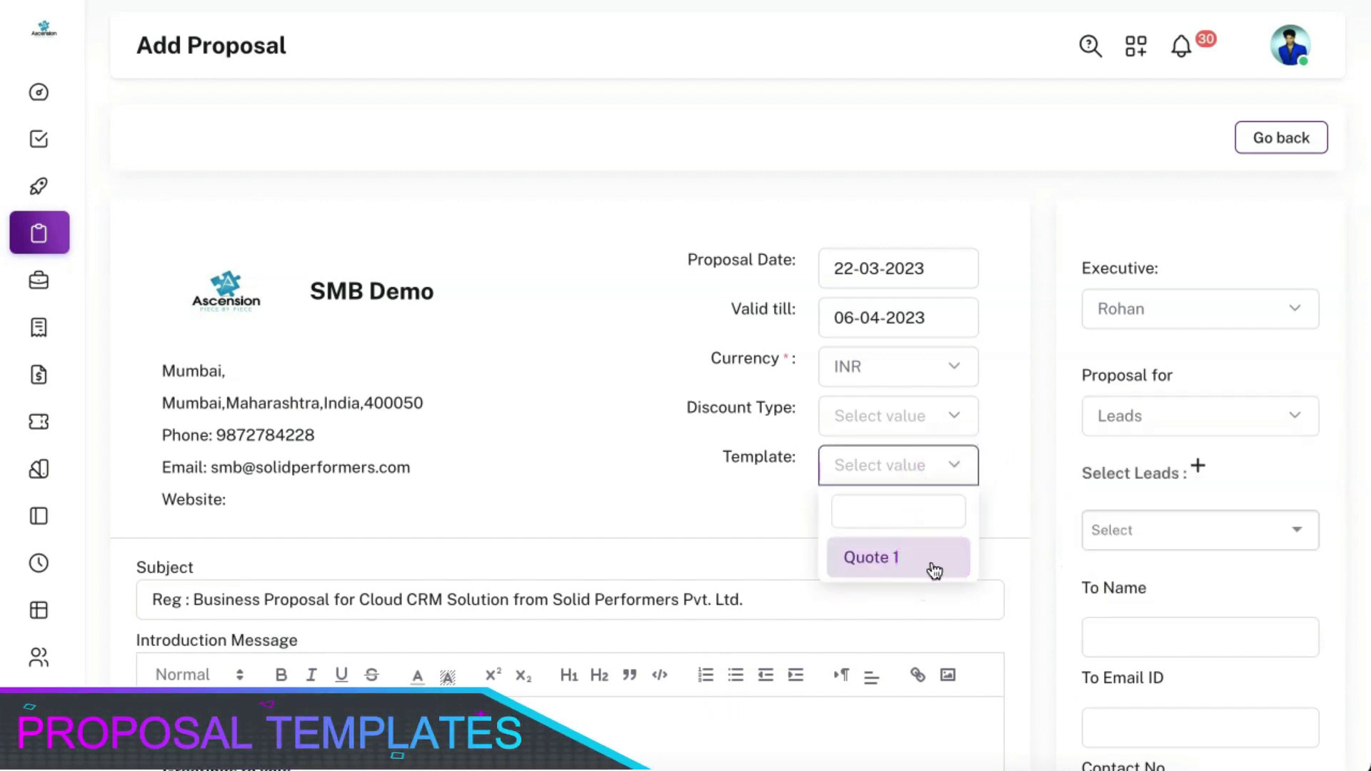
click(1020, 493)
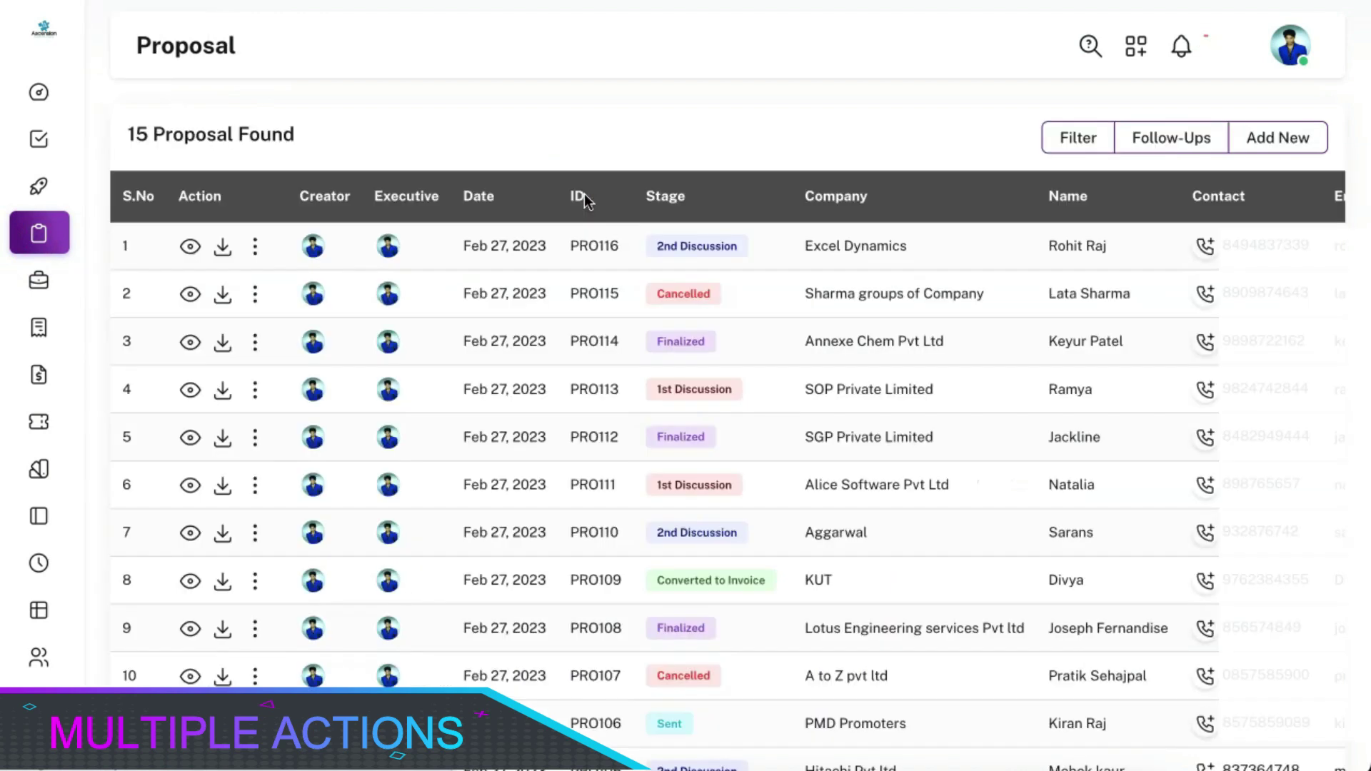
Return to the Proposal list, check PRO116's actions, then show the Client list of 16 records
click(230, 307)
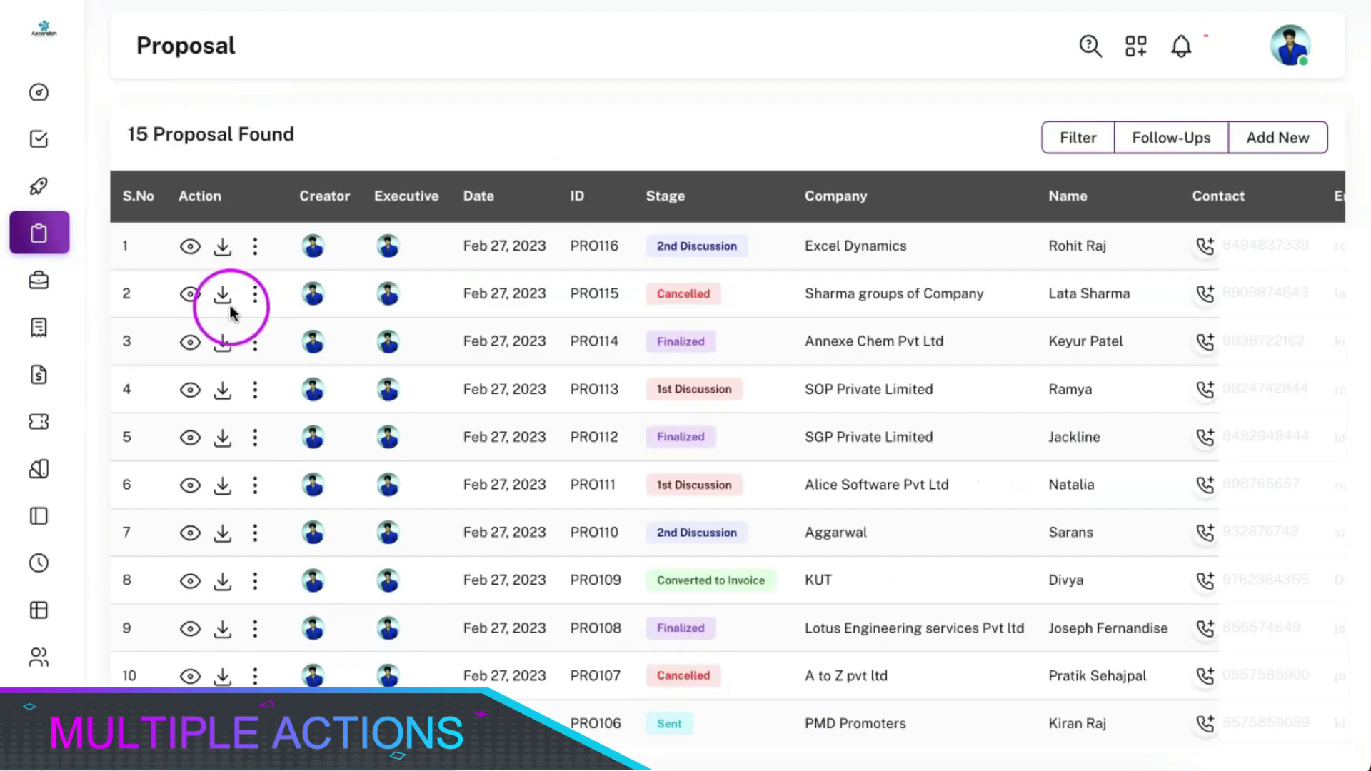
click(255, 247)
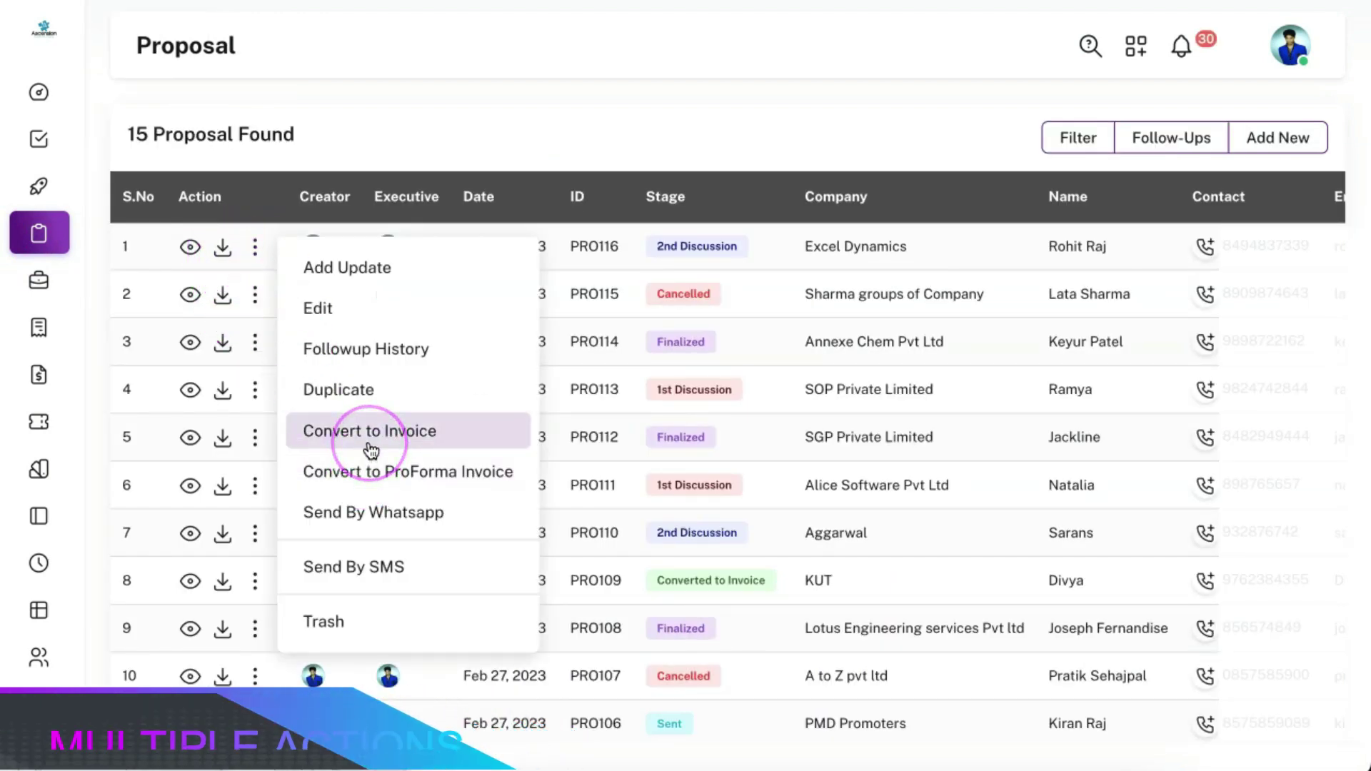
mouse_move(72, 157)
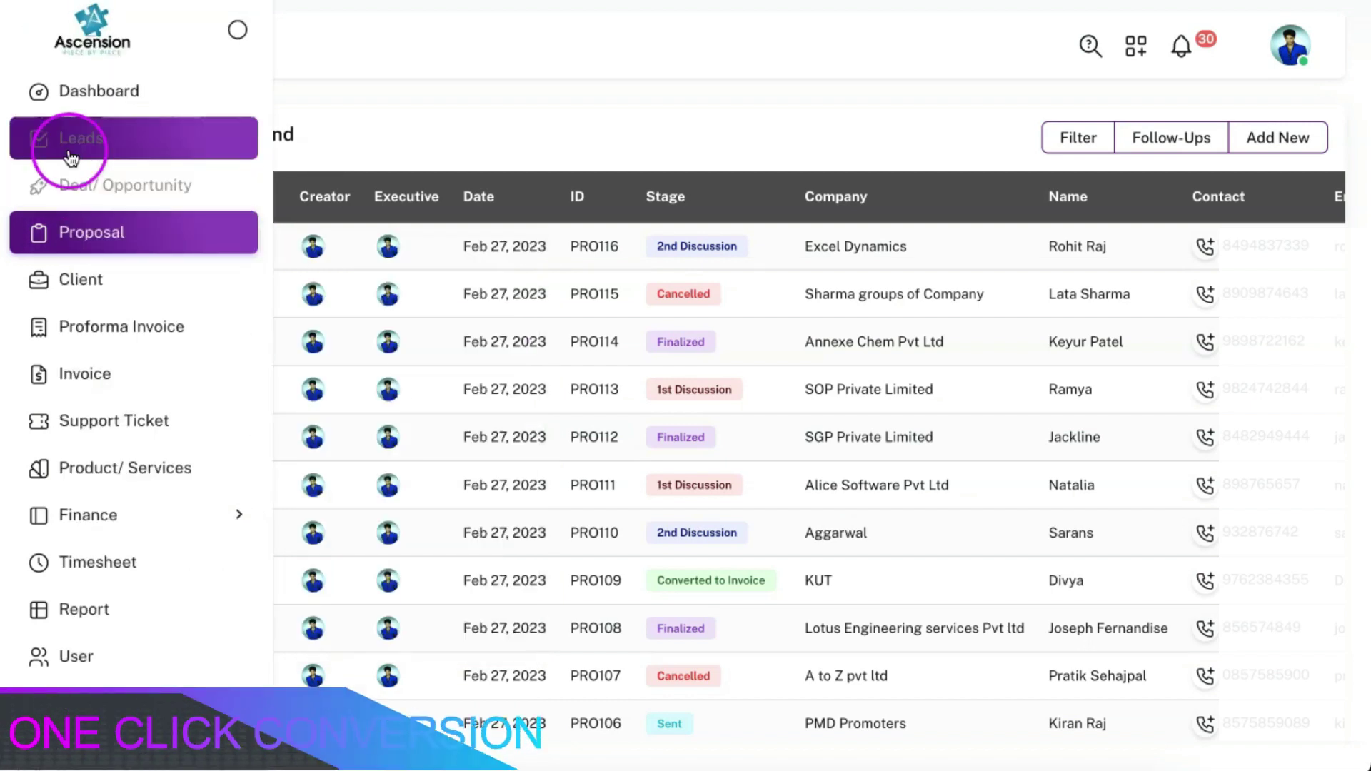
click(121, 300)
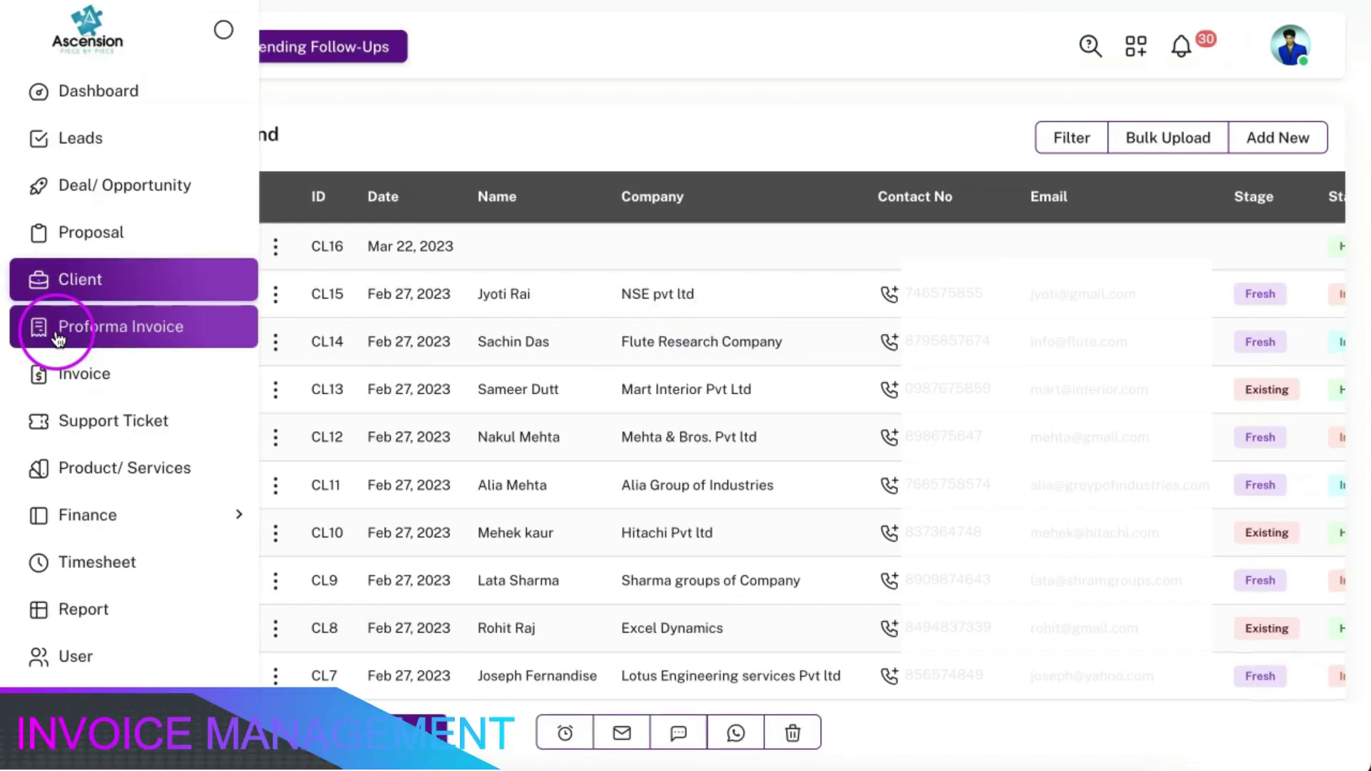
Show the 17 invoices' totals: 1243778 total, 193520 paid, 1050258 pending
click(63, 378)
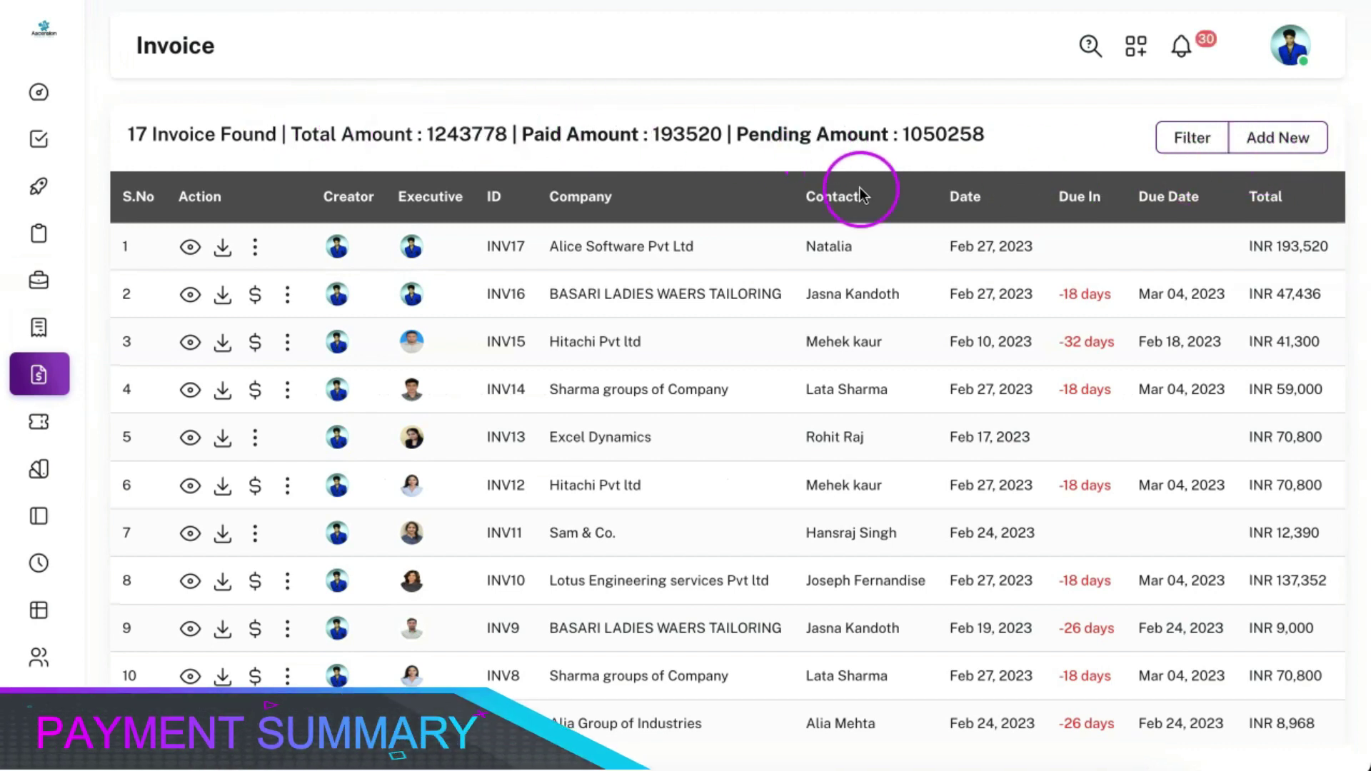
scroll(1164, 348, right, 8)
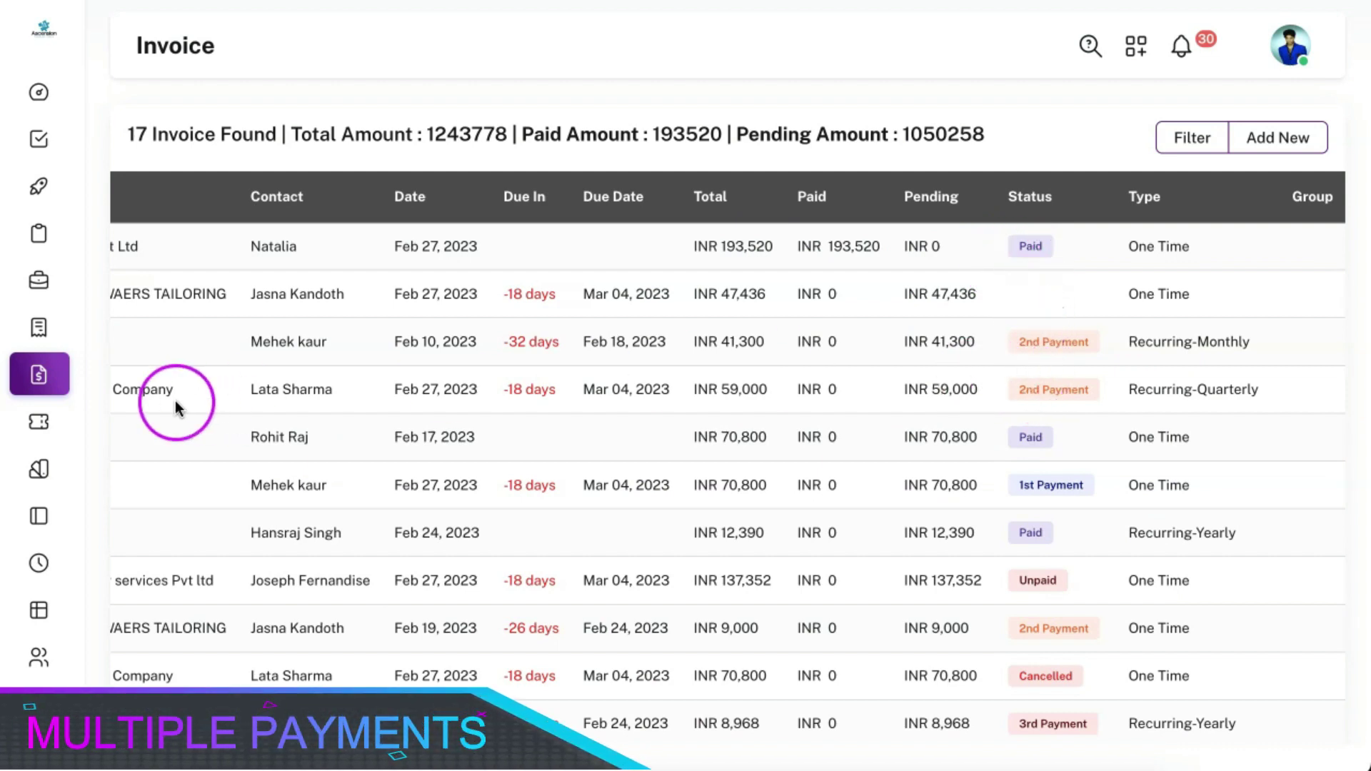
Browse the Support Ticket list of tickets SP10 to SP1 and their statuses
click(57, 421)
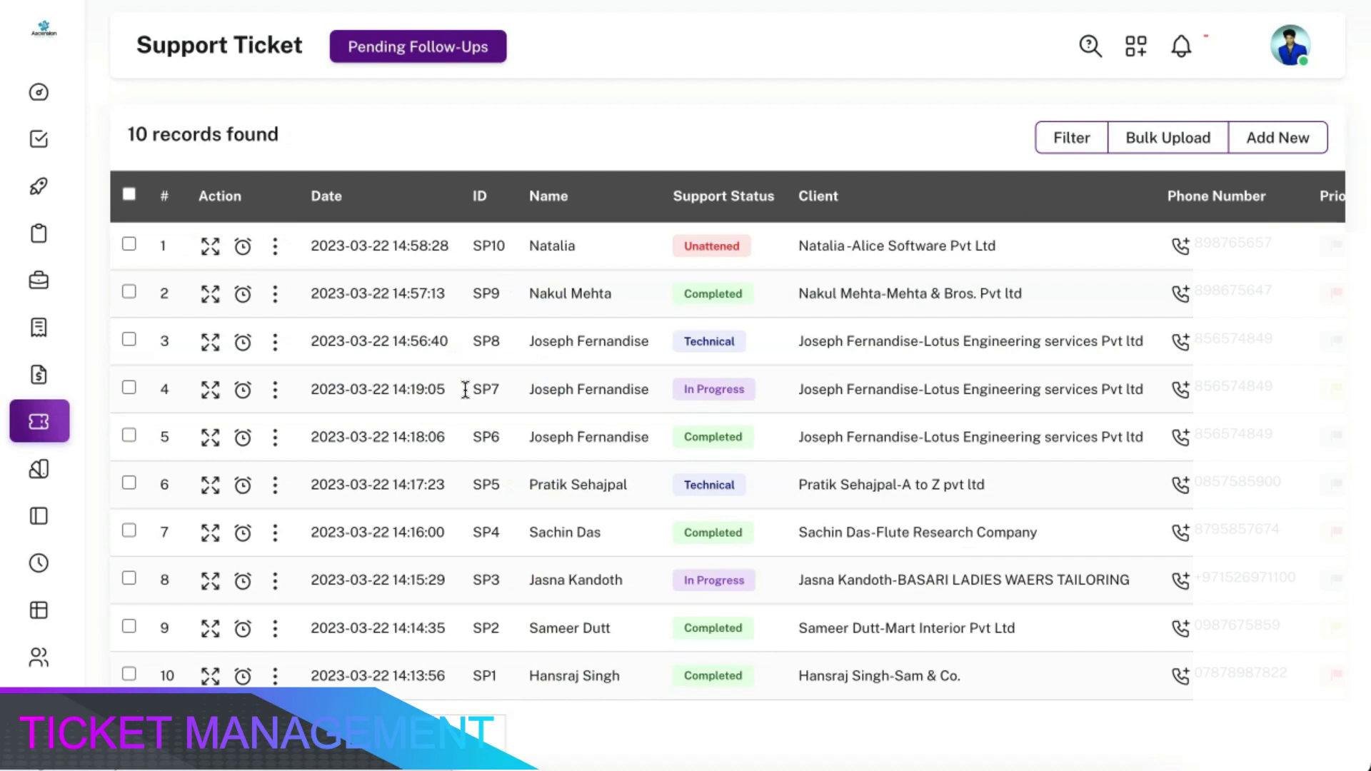
scroll(885, 436, down, 1)
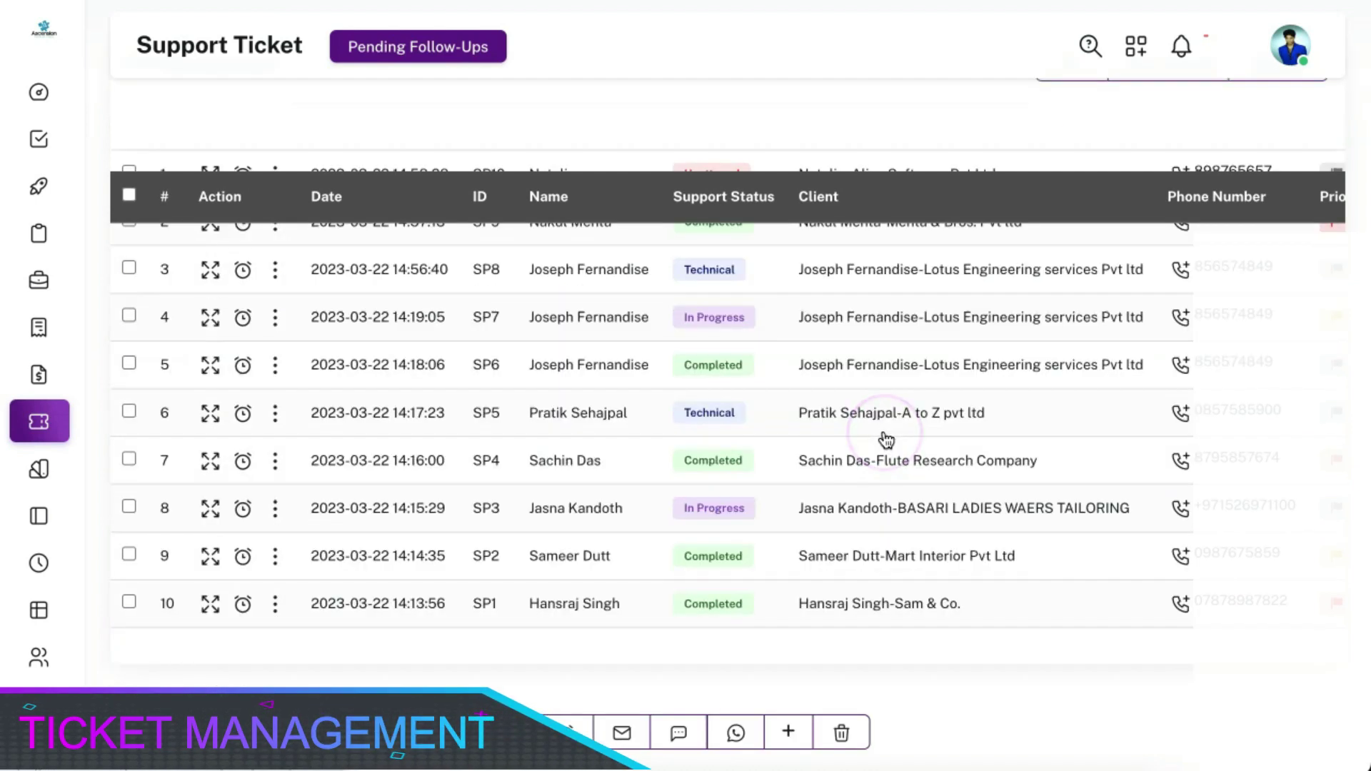
scroll(885, 439, up, 1)
scroll(885, 440, right, 5)
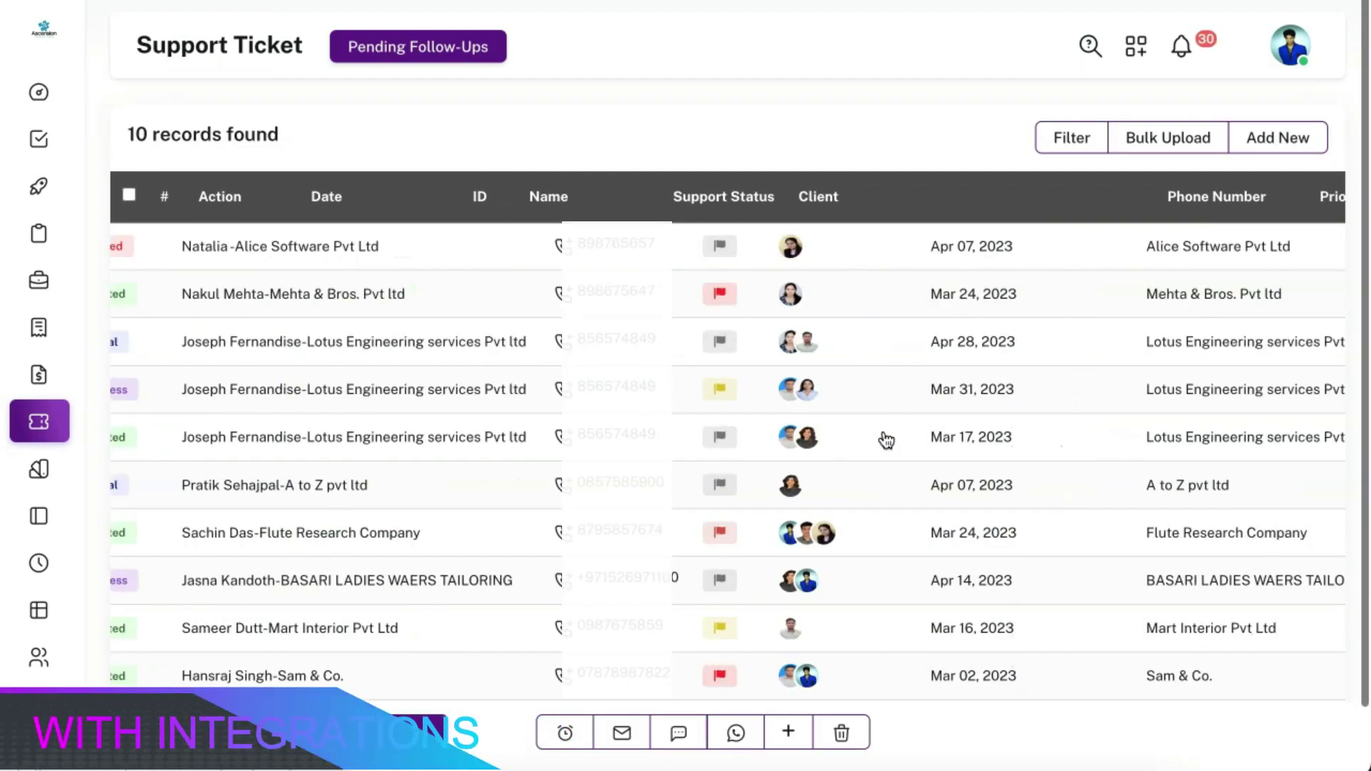
scroll(836, 431, right, 5)
mouse_move(780, 251)
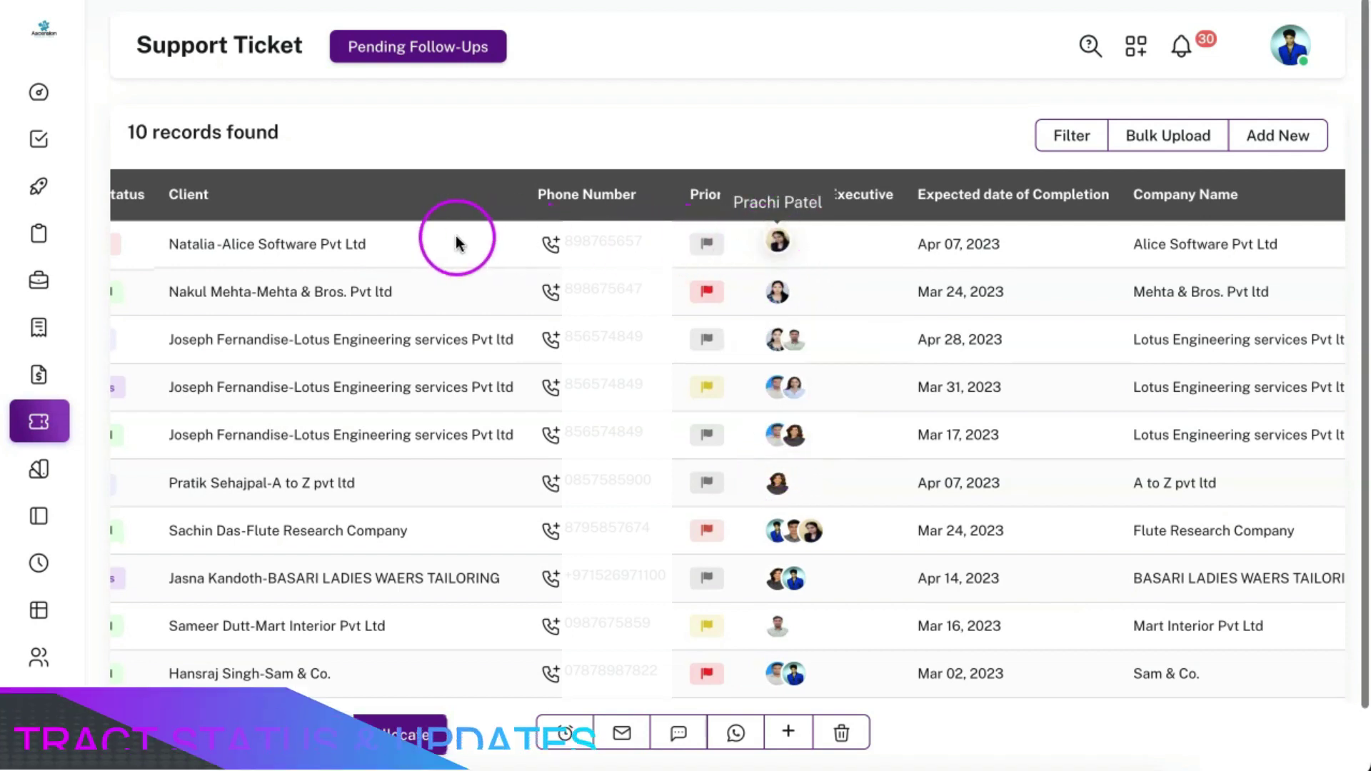
scroll(456, 243, left, 2)
scroll(429, 239, left, 5)
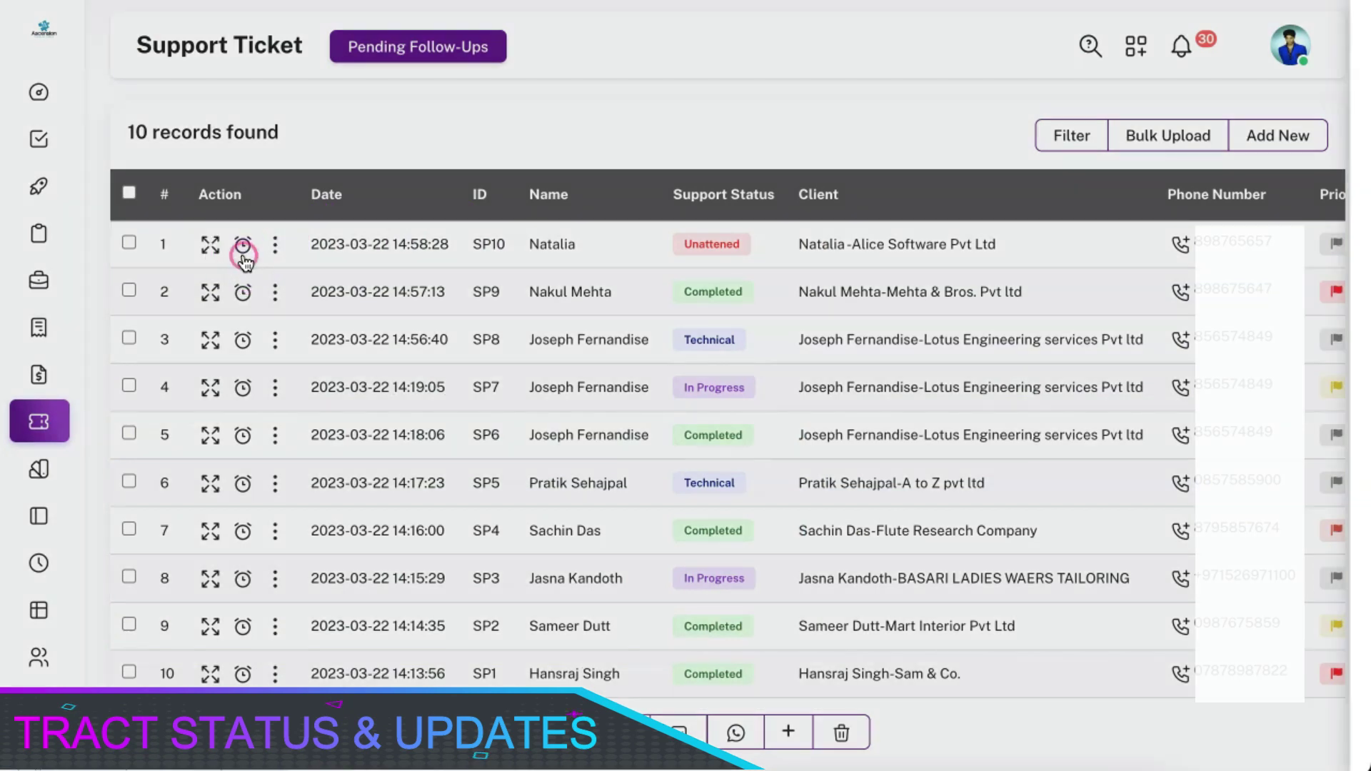
Review the first ticket's status options, then close its update panel unchanged
click(243, 253)
click(946, 150)
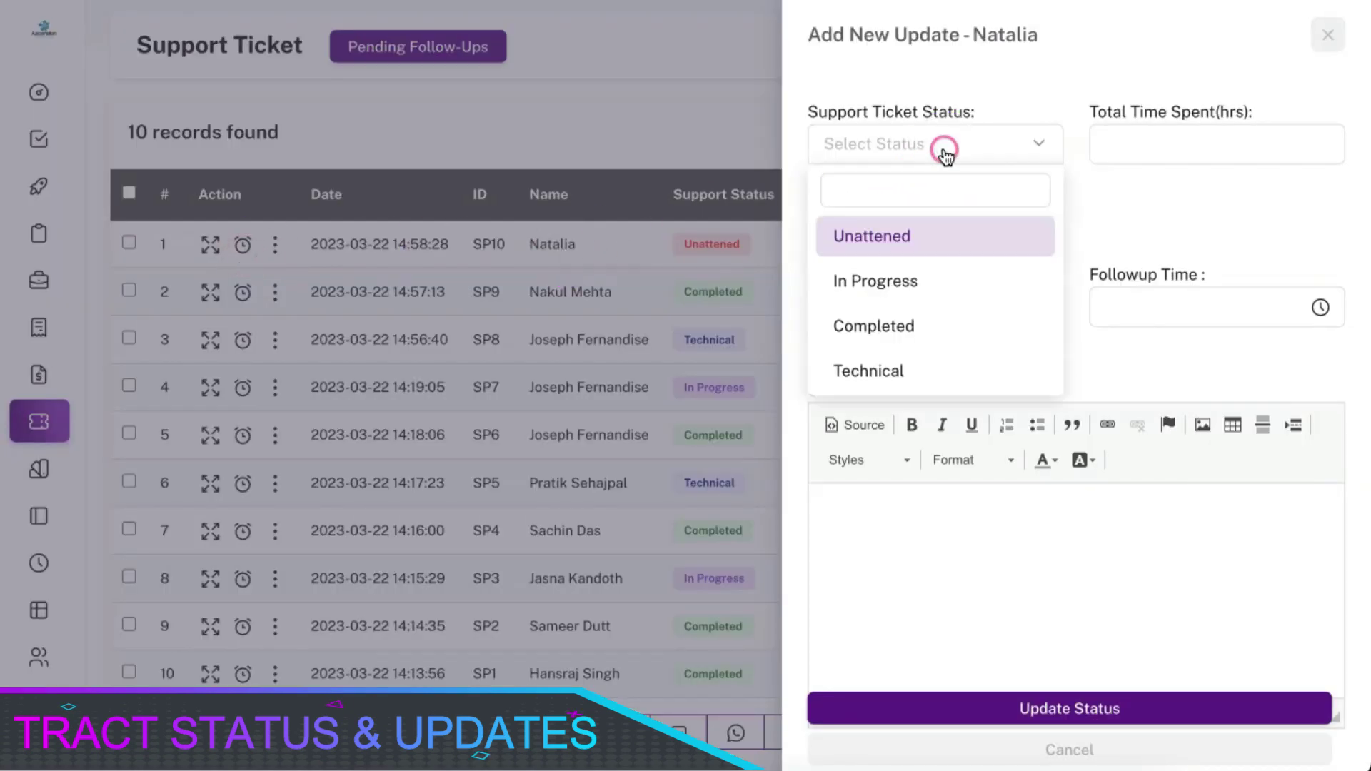
click(1143, 228)
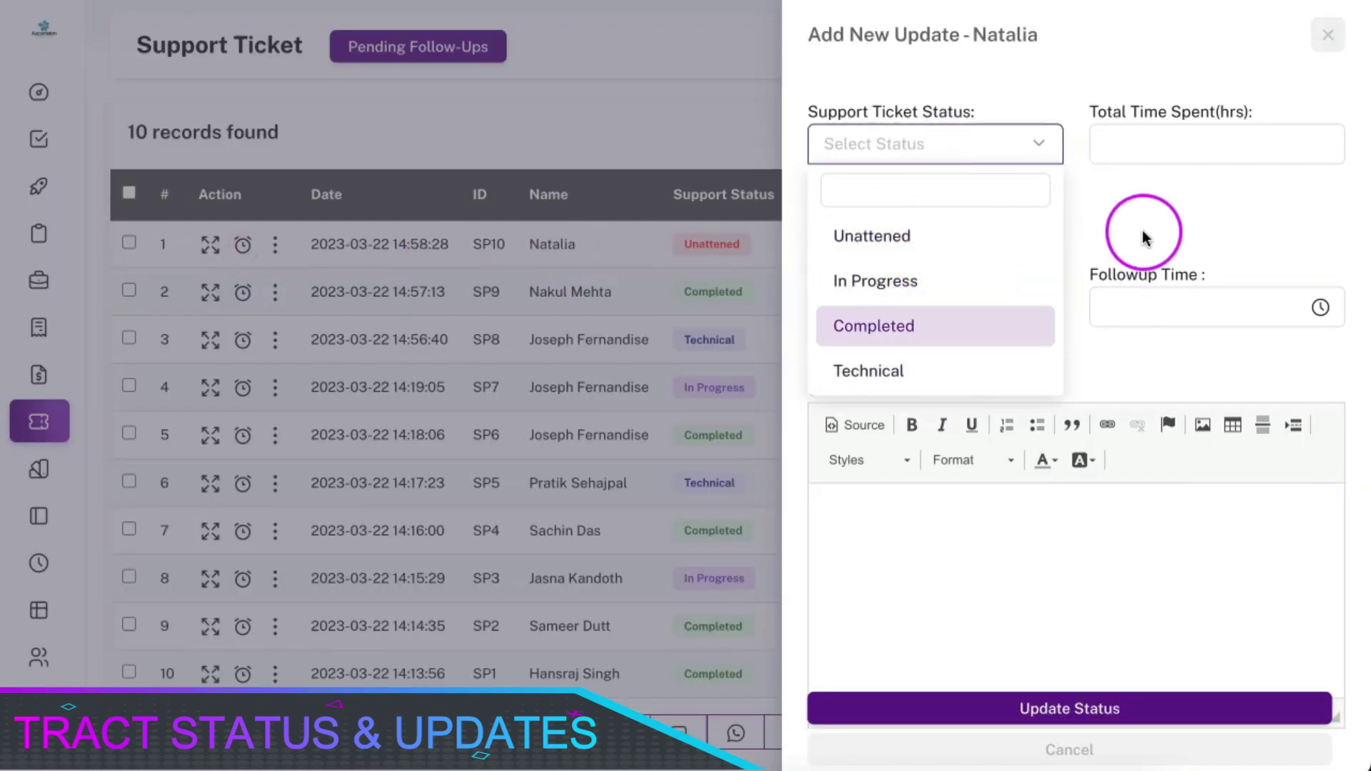
click(621, 238)
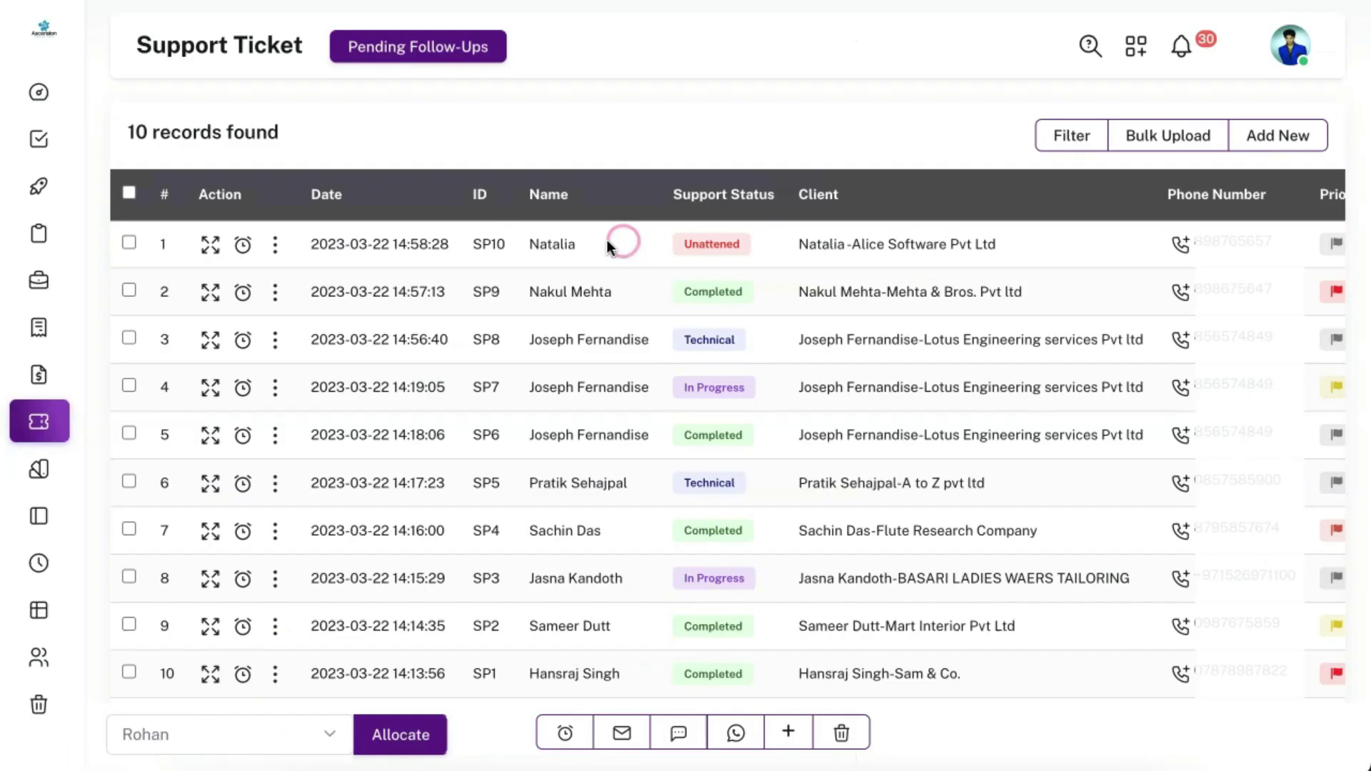
Open the Products/Services catalogue of 15 items, then expand Finance to reach Expense
click(84, 470)
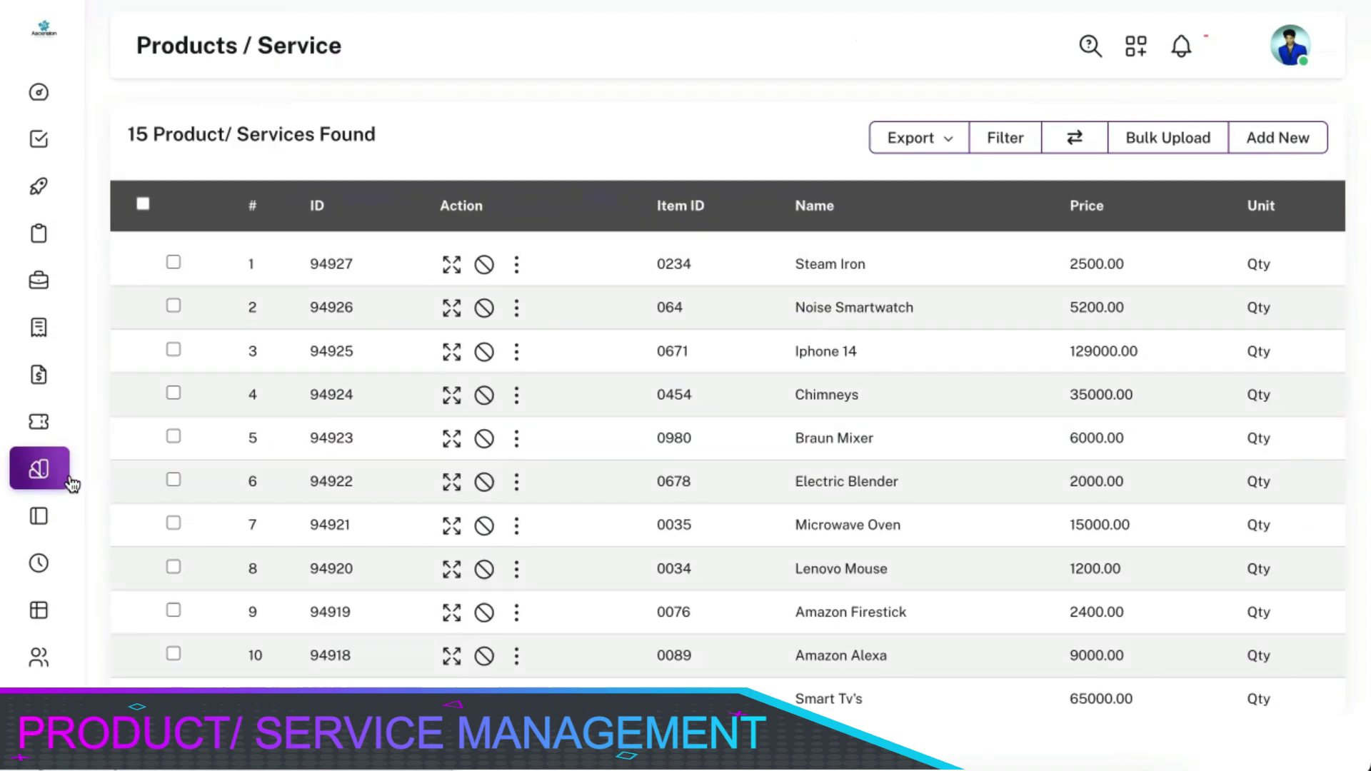
mouse_move(39, 516)
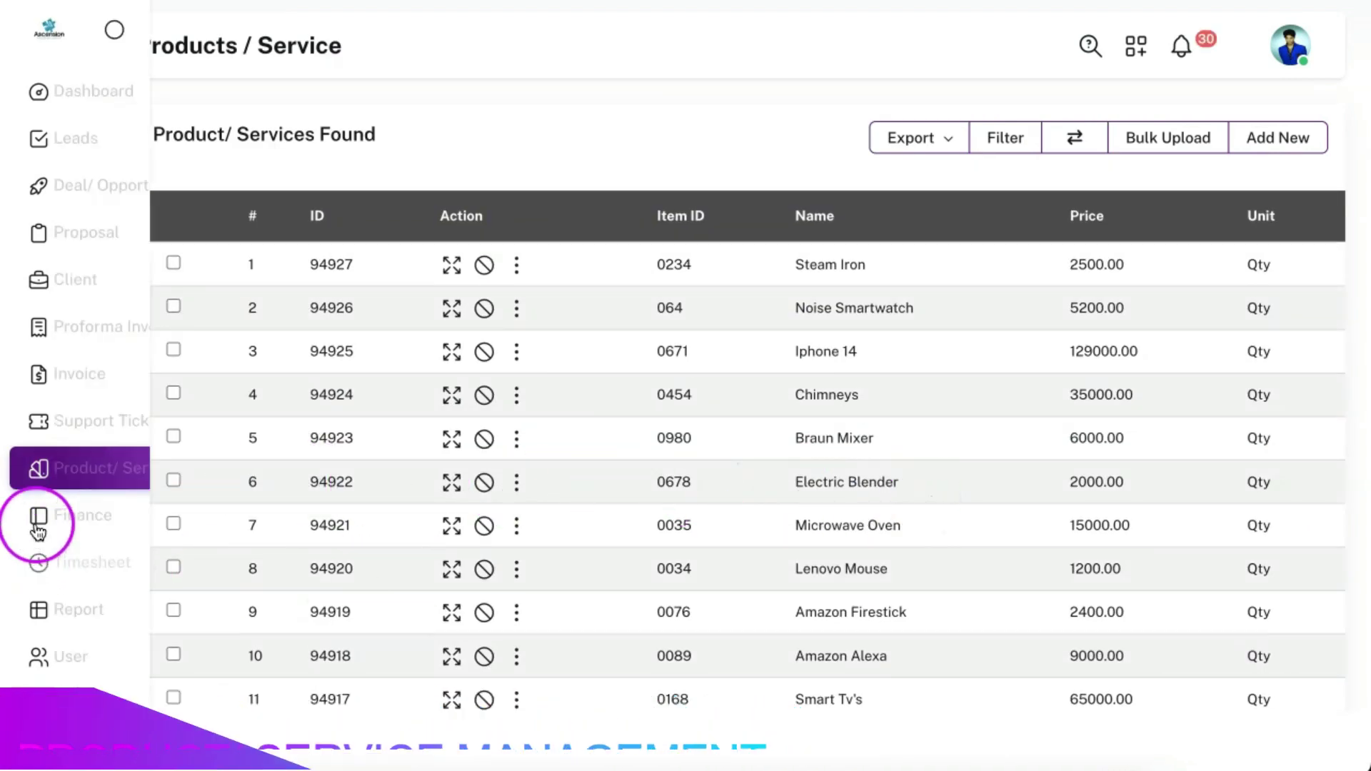
click(88, 528)
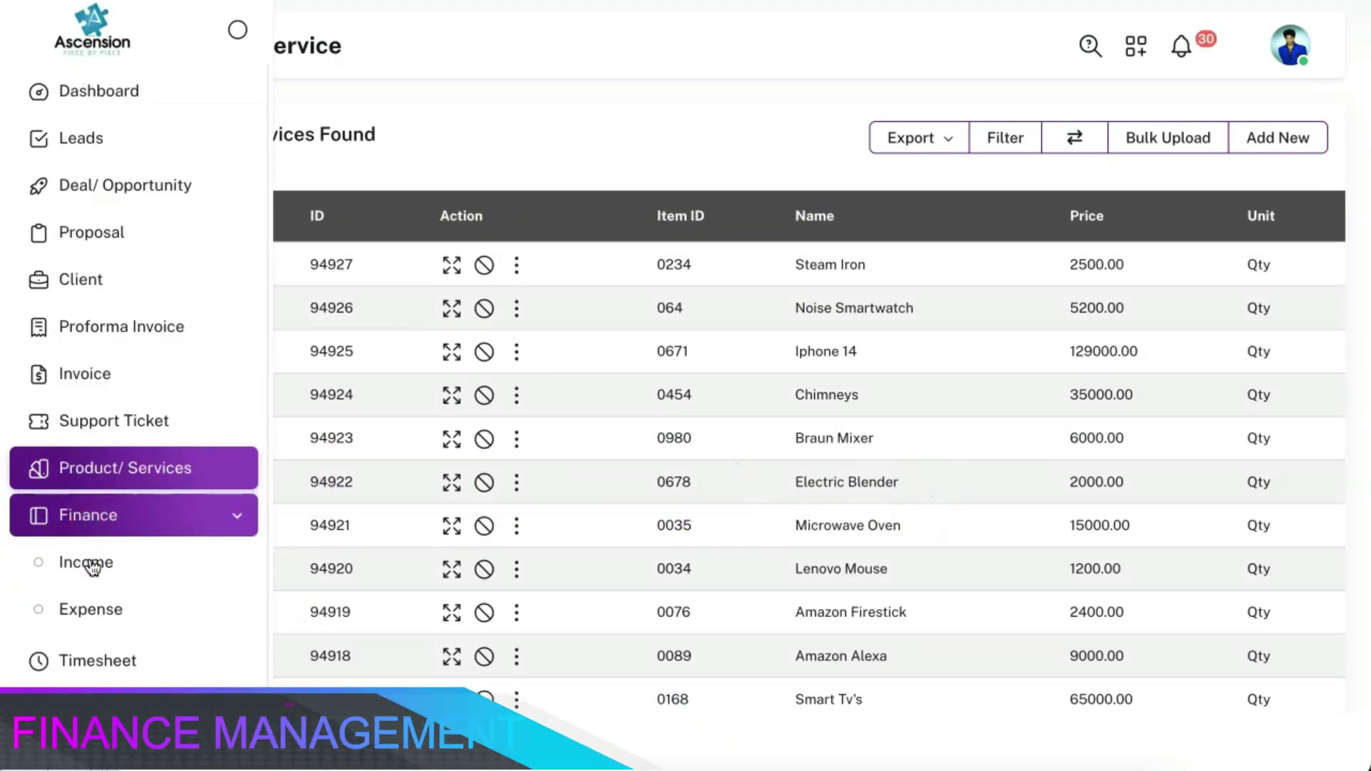
click(97, 615)
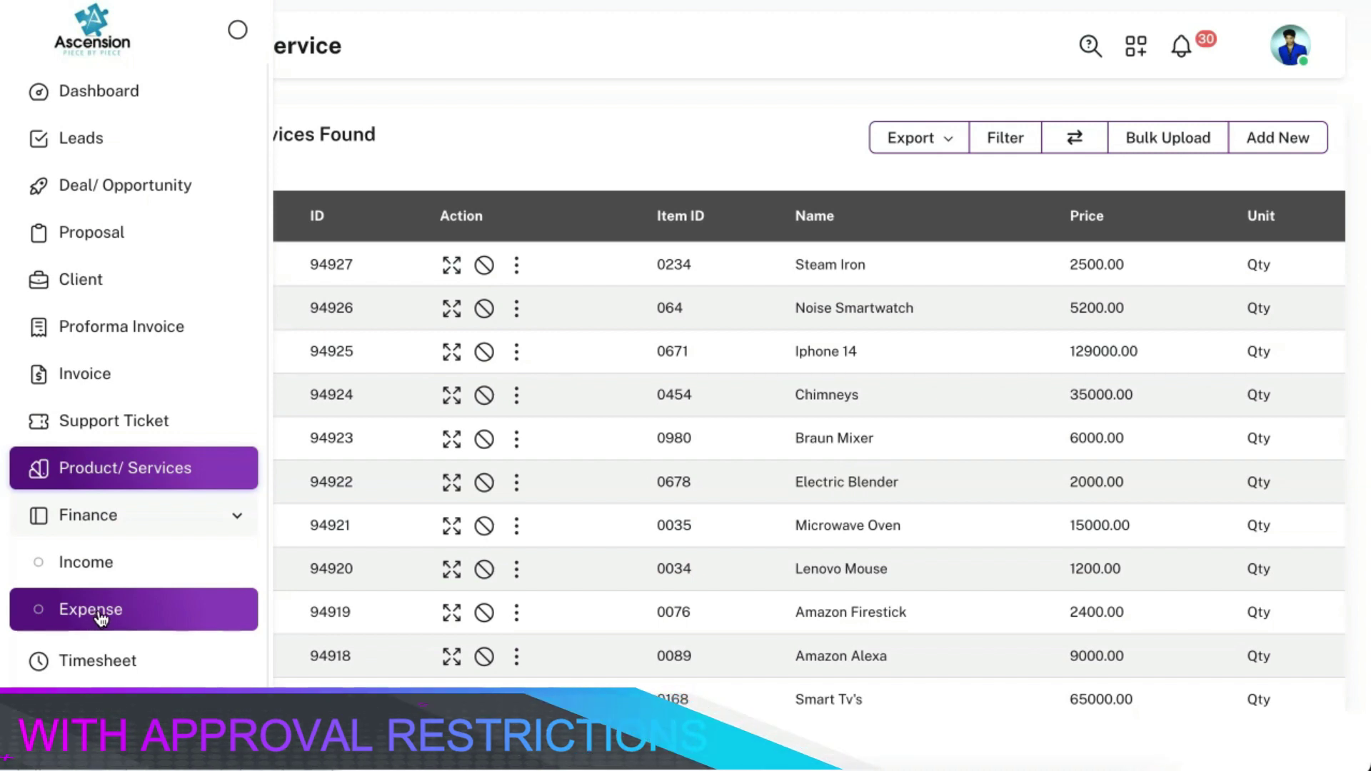
Go to the reports overview
click(115, 637)
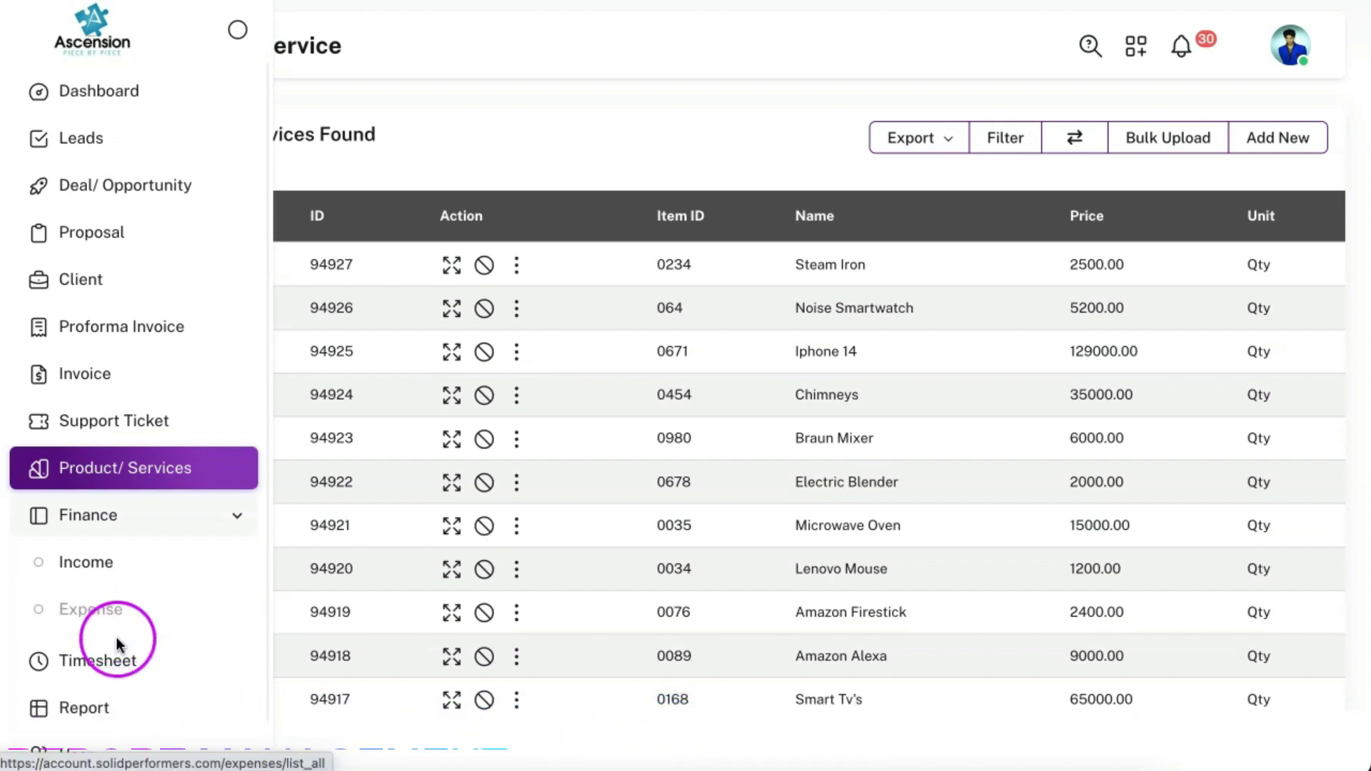
scroll(136, 657, down, 2)
click(147, 661)
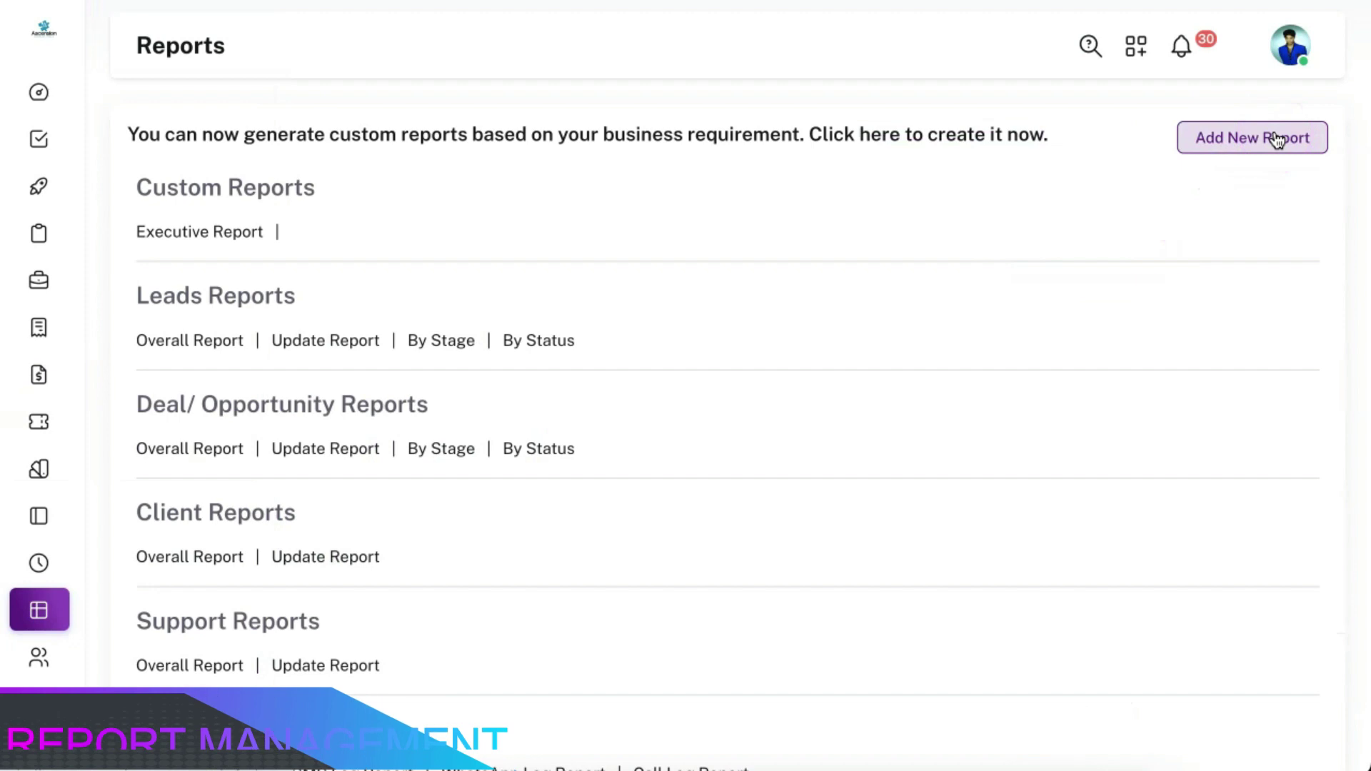
Try the custom Summery and Detail report options, then show the User list
click(1221, 143)
click(931, 157)
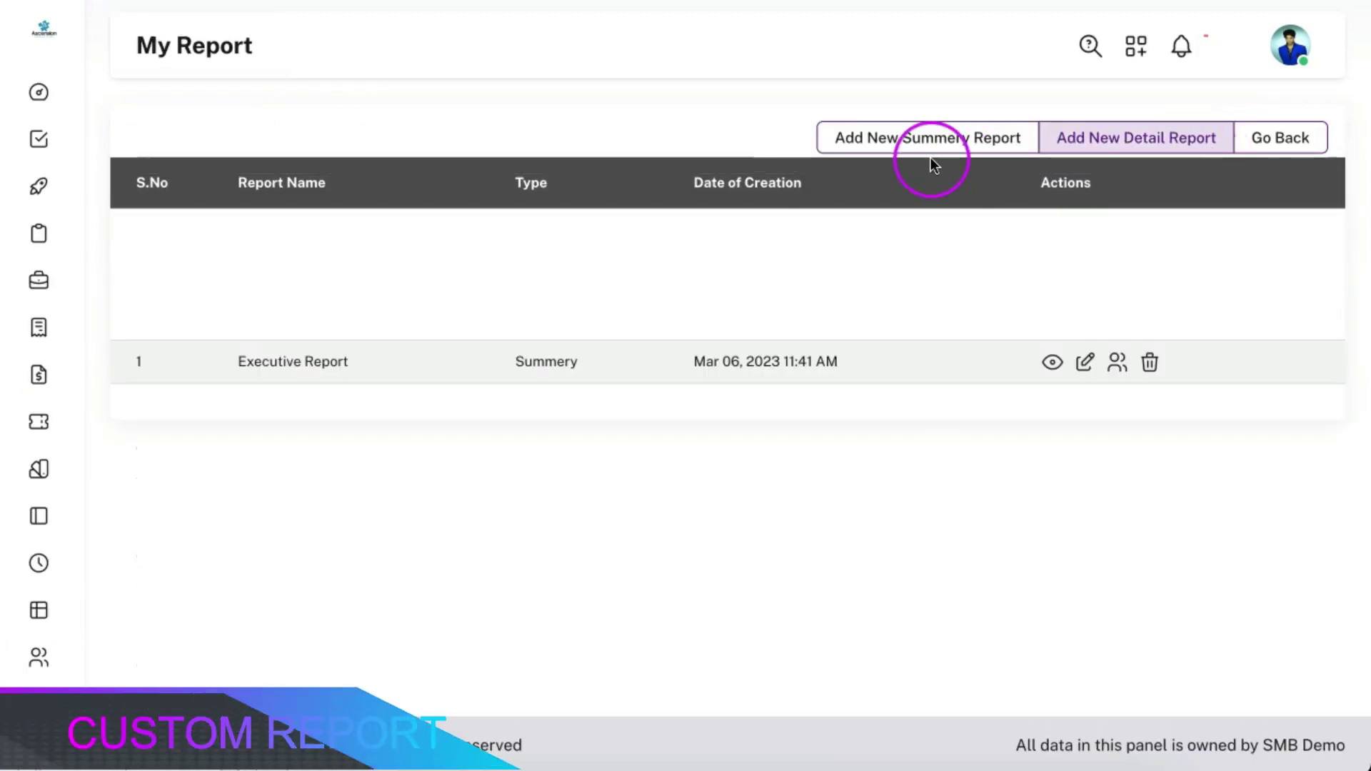
click(1105, 155)
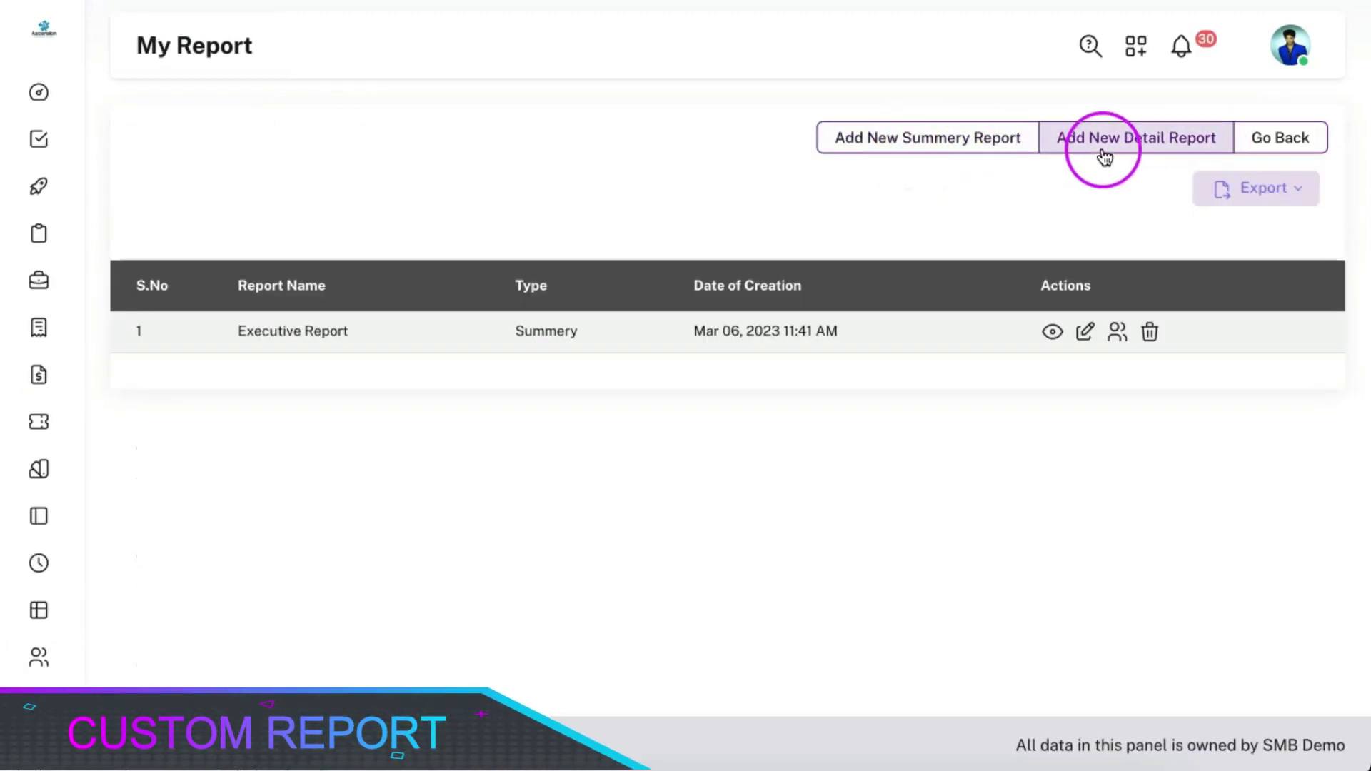
click(44, 653)
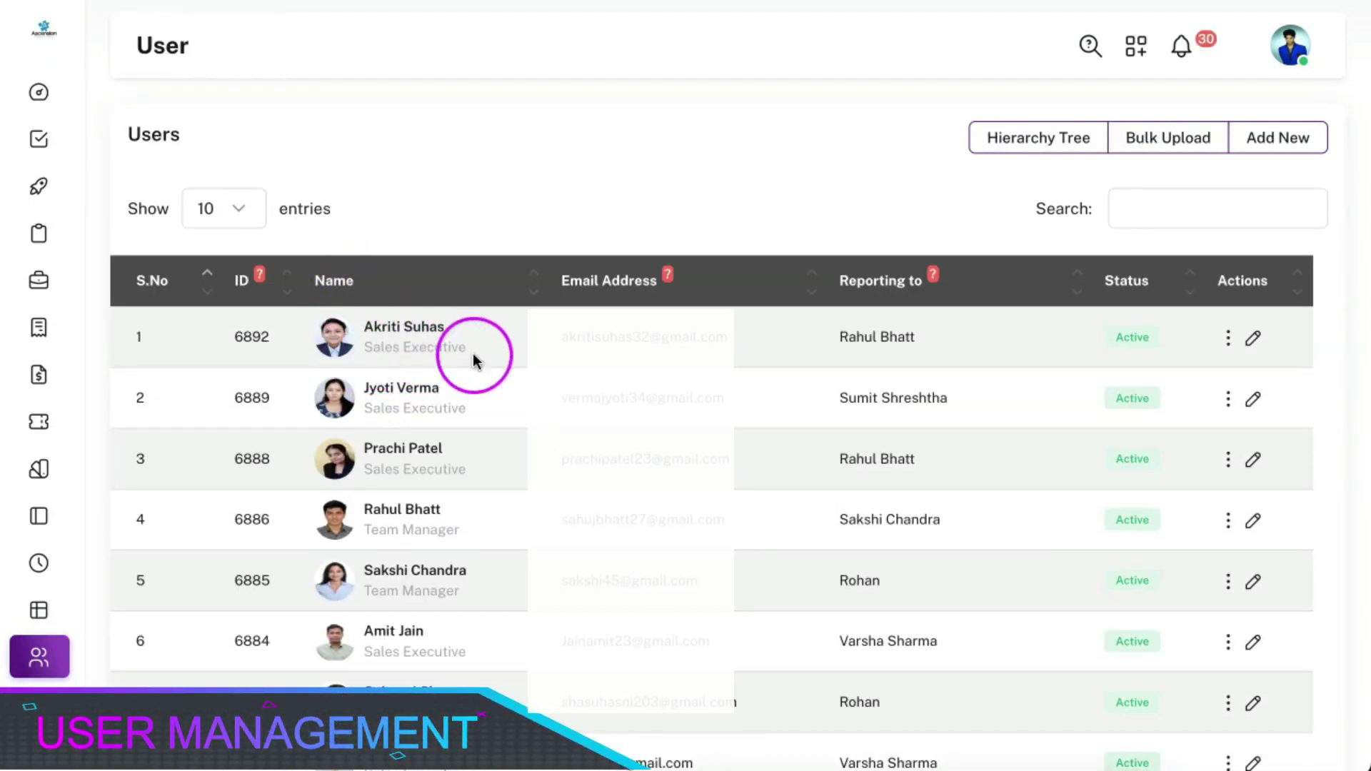
View the first user's actions, then show the User Hierarchy tree and select a manager
drag(463, 348, 362, 350)
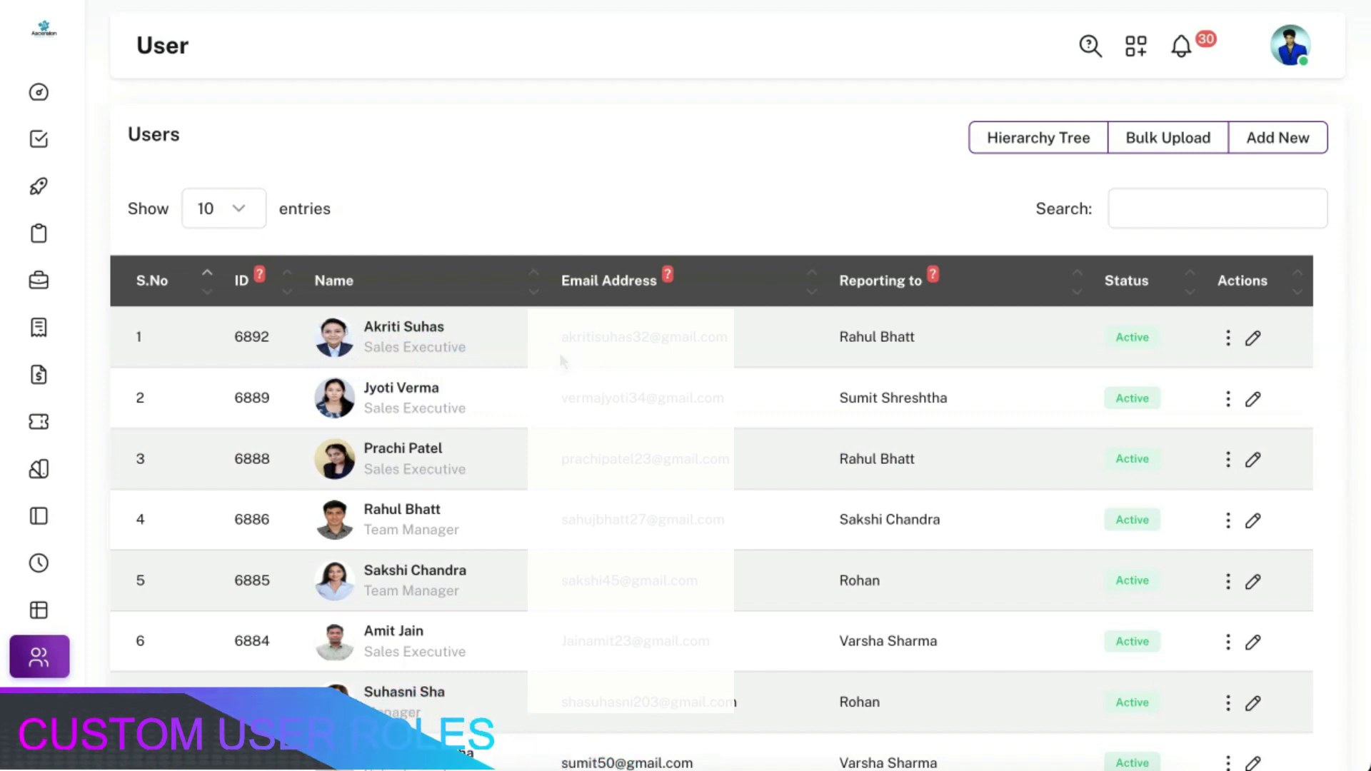
click(1228, 343)
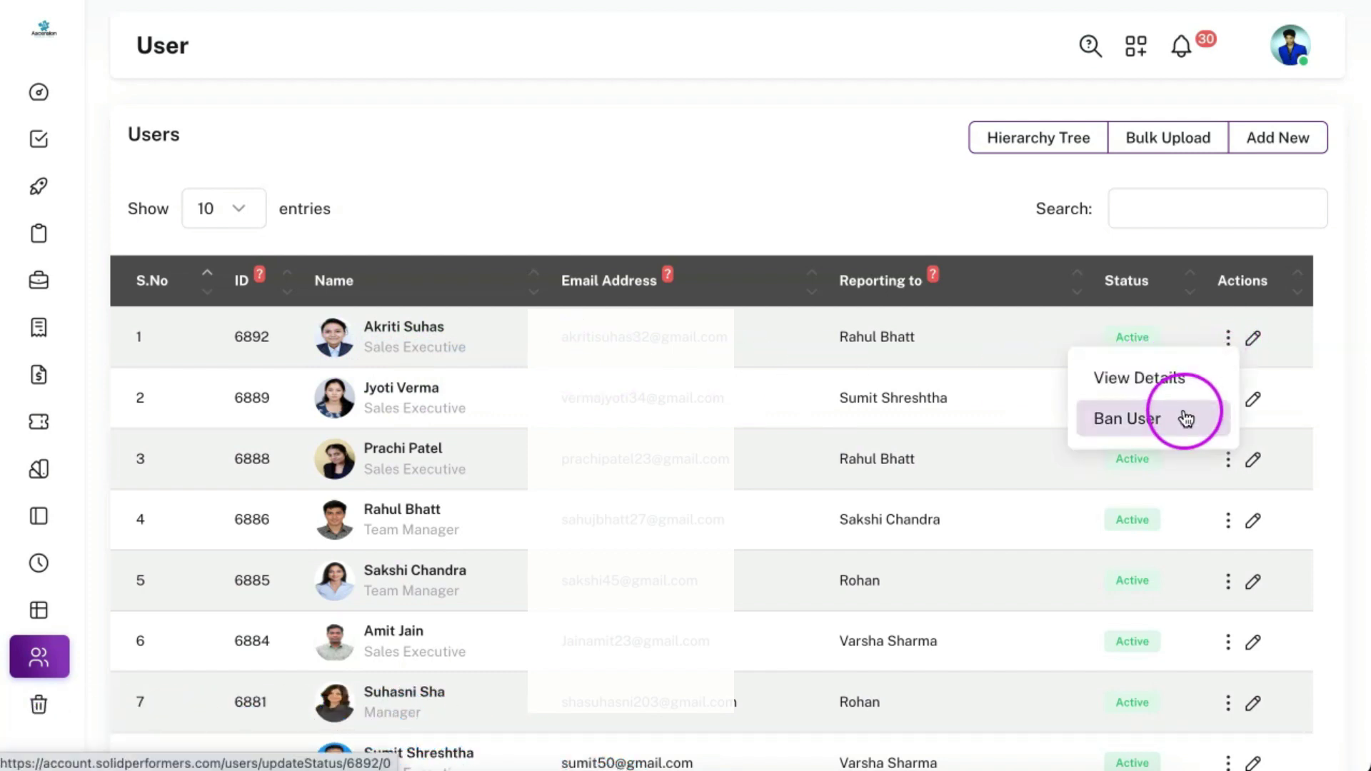
click(997, 234)
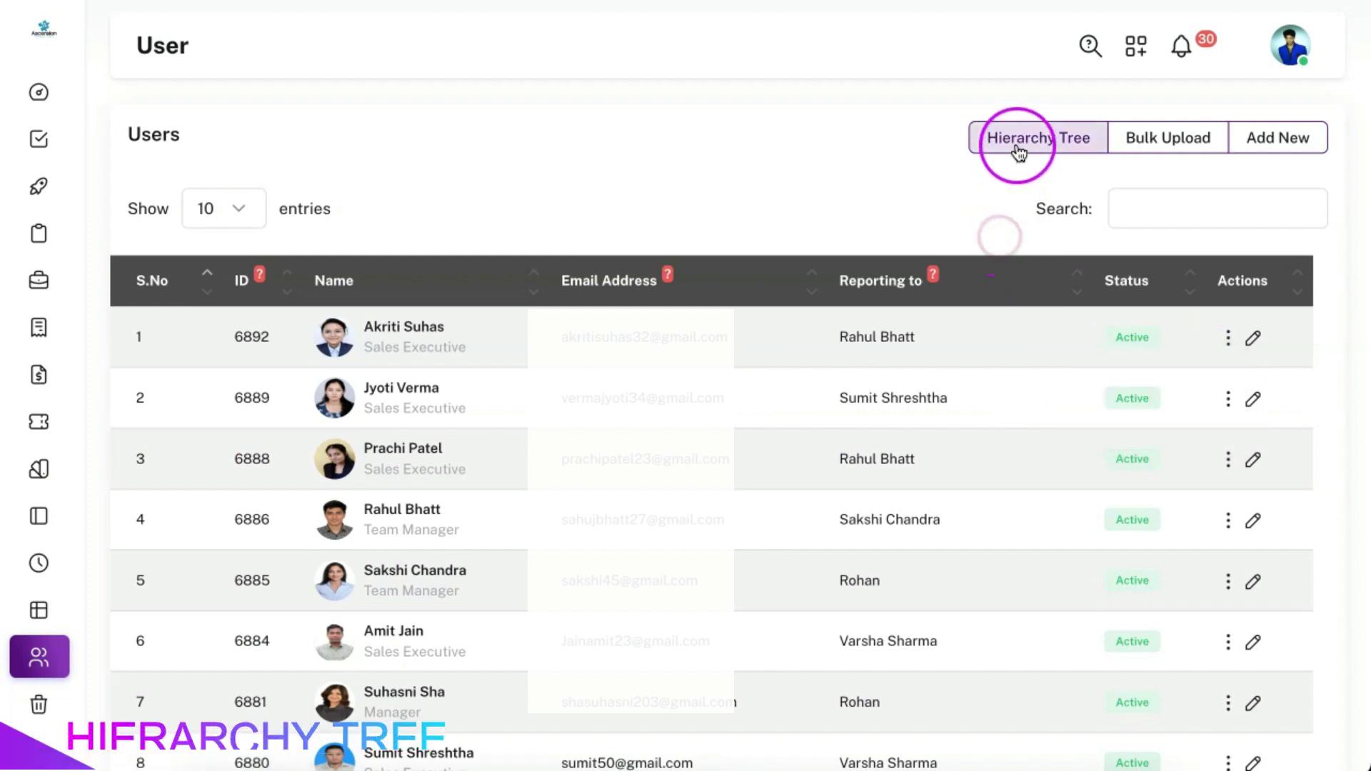
click(1001, 220)
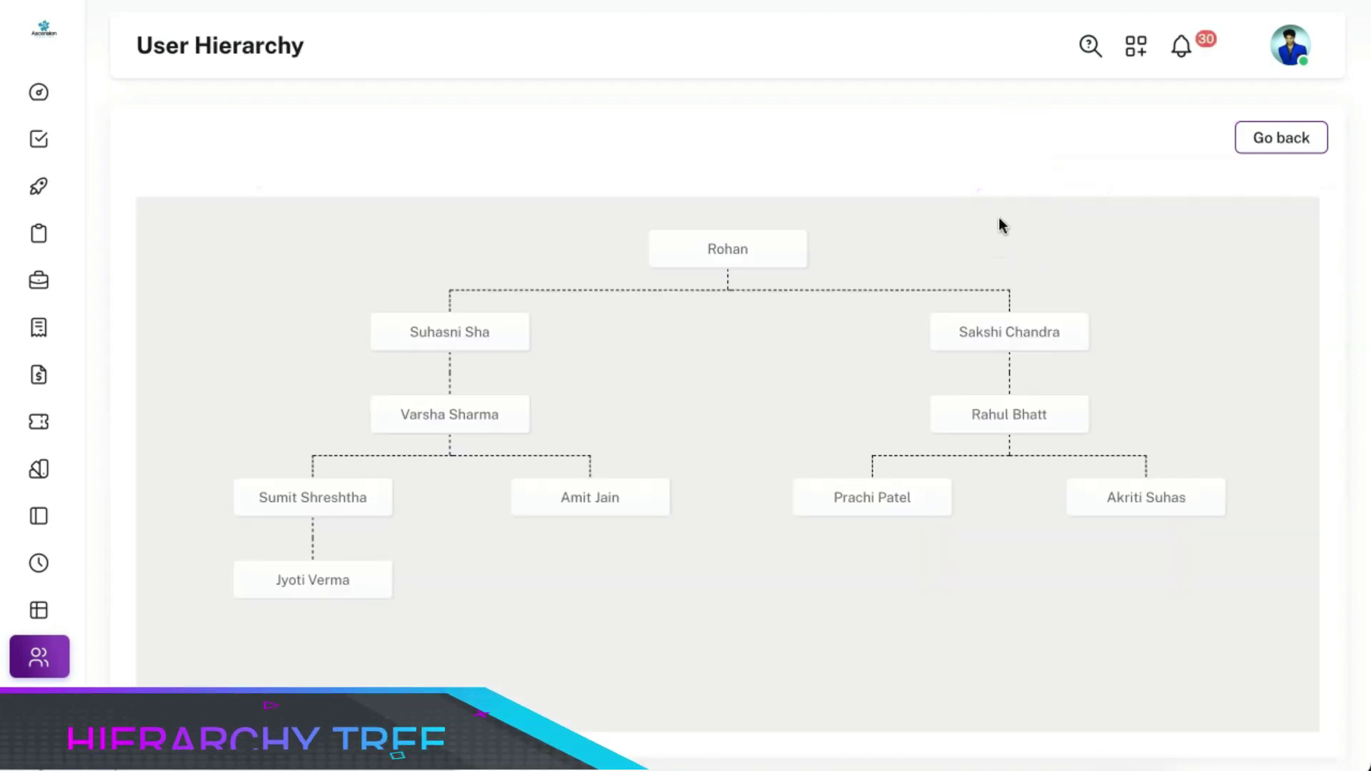
click(487, 330)
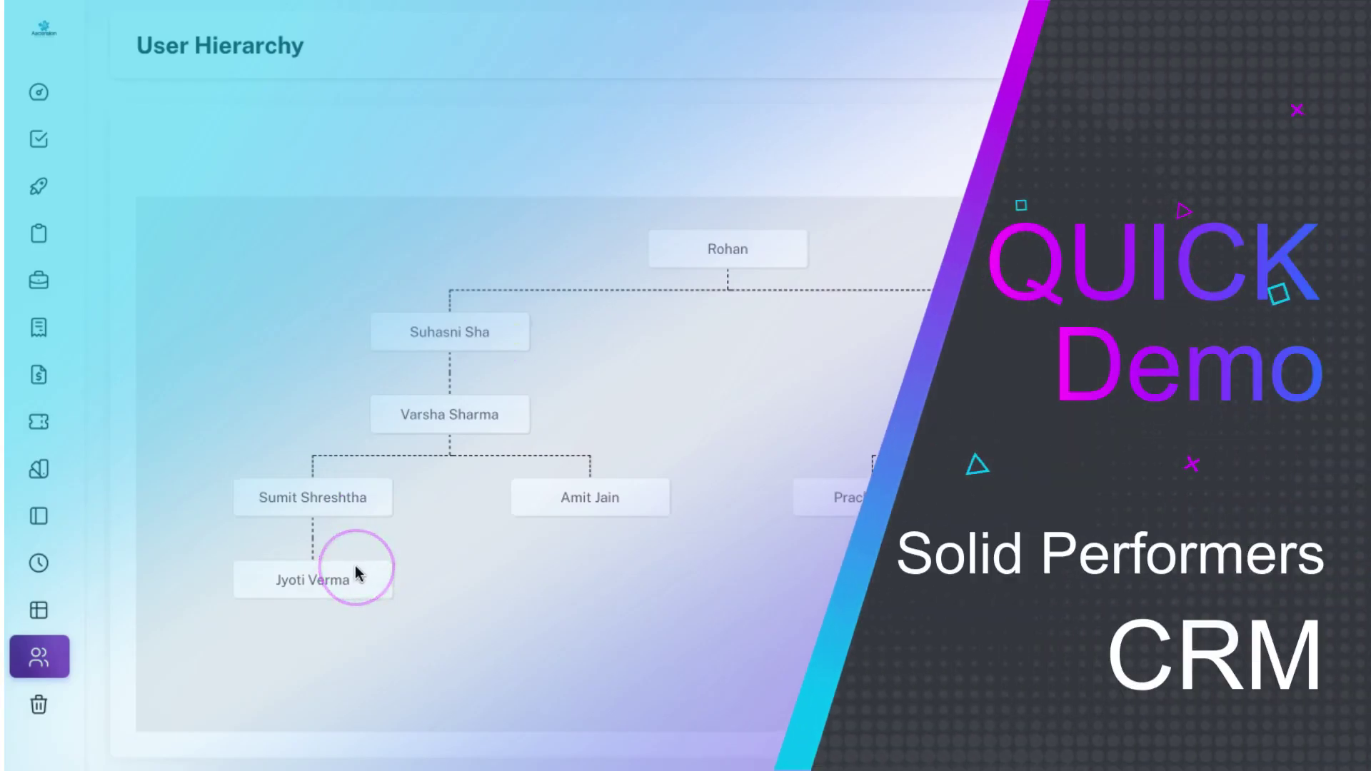
Return to the Dashboard and bring up Target vs Achievement showing 480,000 of 500000 (96%)
click(519, 574)
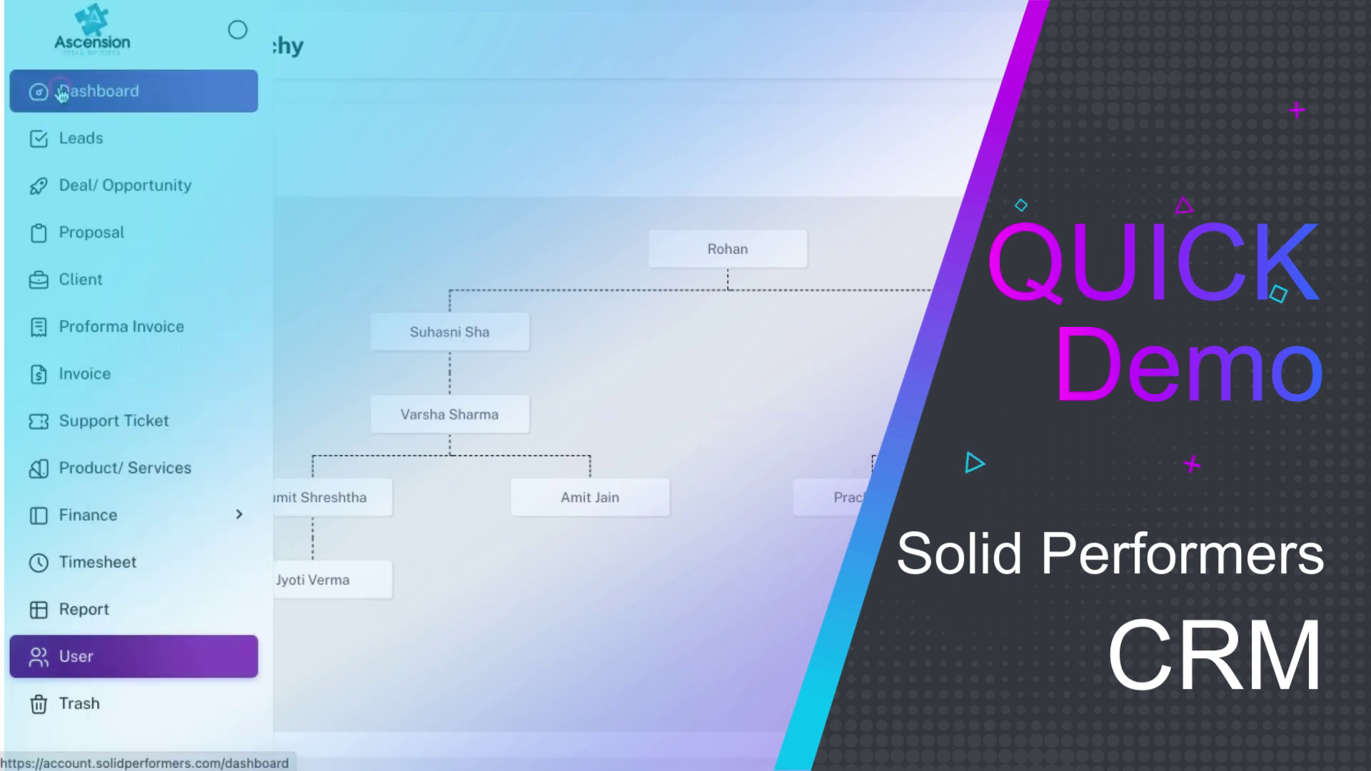
click(62, 93)
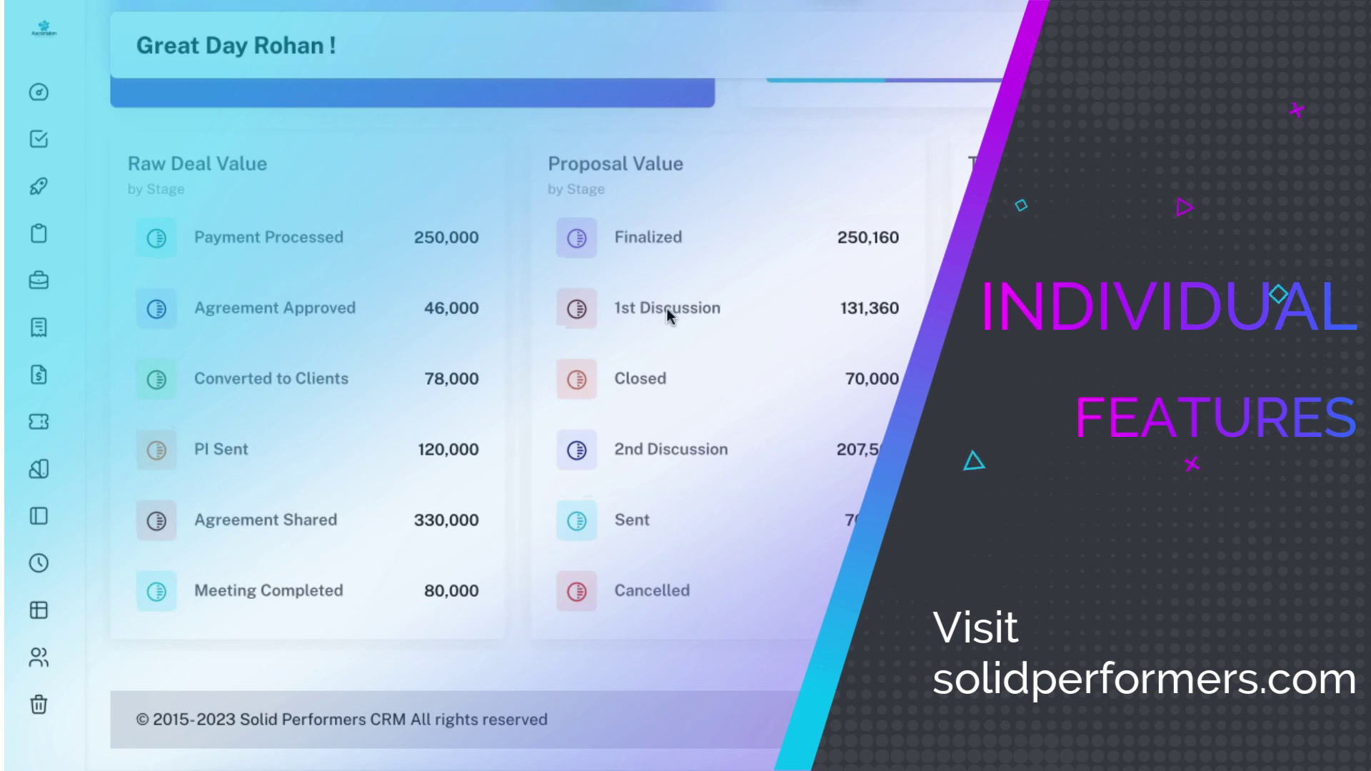
scroll(668, 314, up, 12)
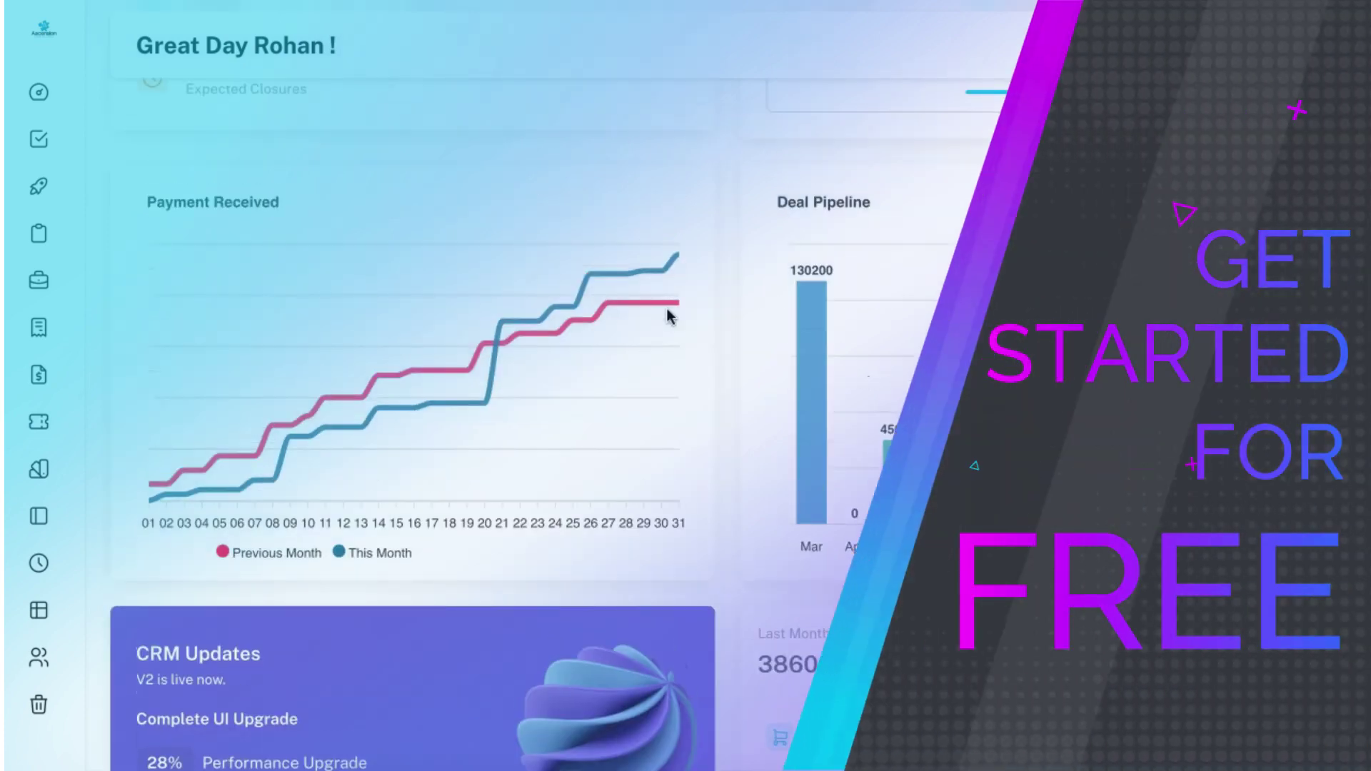
scroll(668, 314, up, 7)
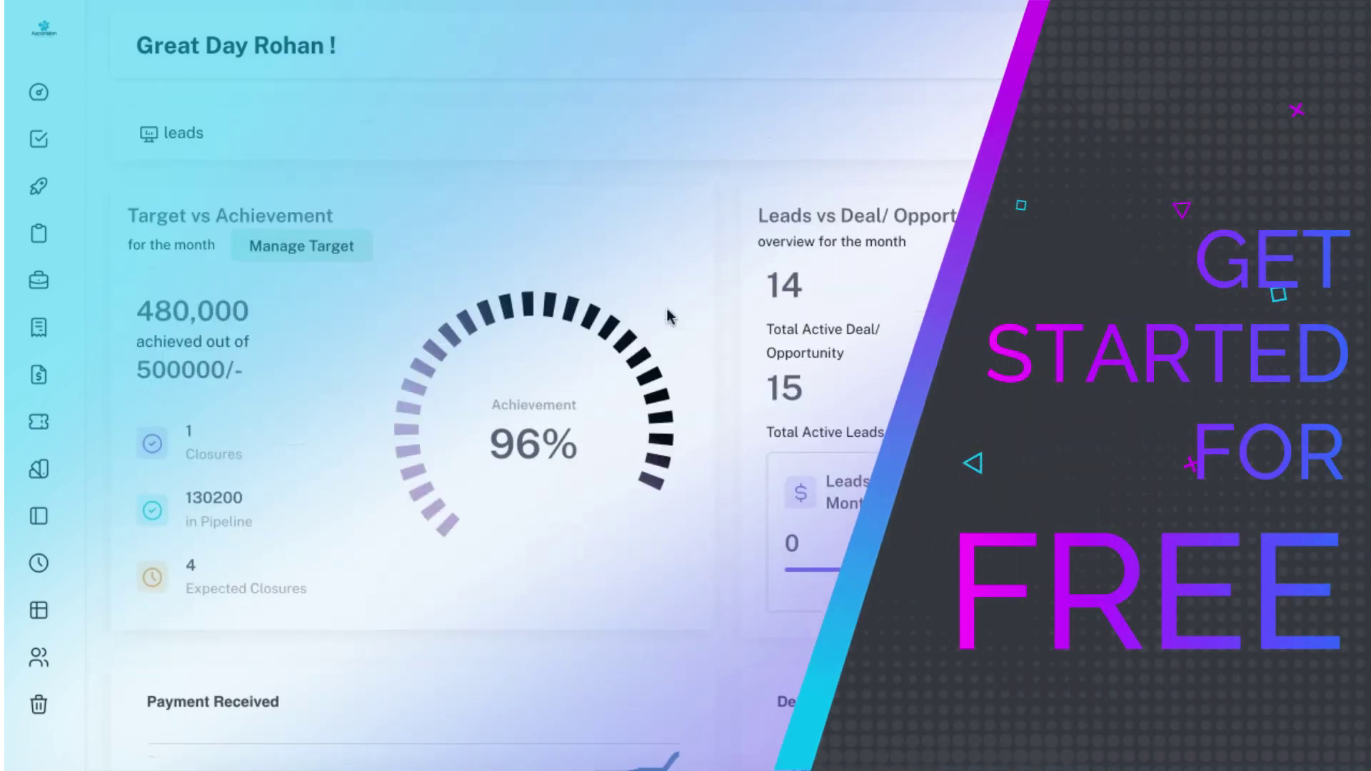